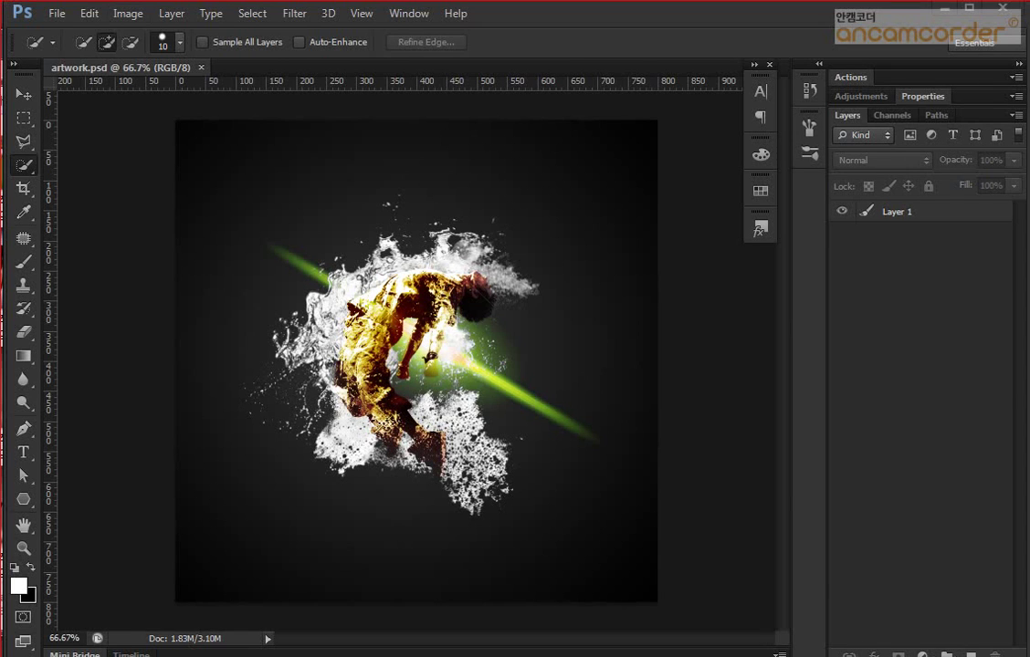
Create a new 800×800 px, 72 ppi document named 'artwork'.
key("v")
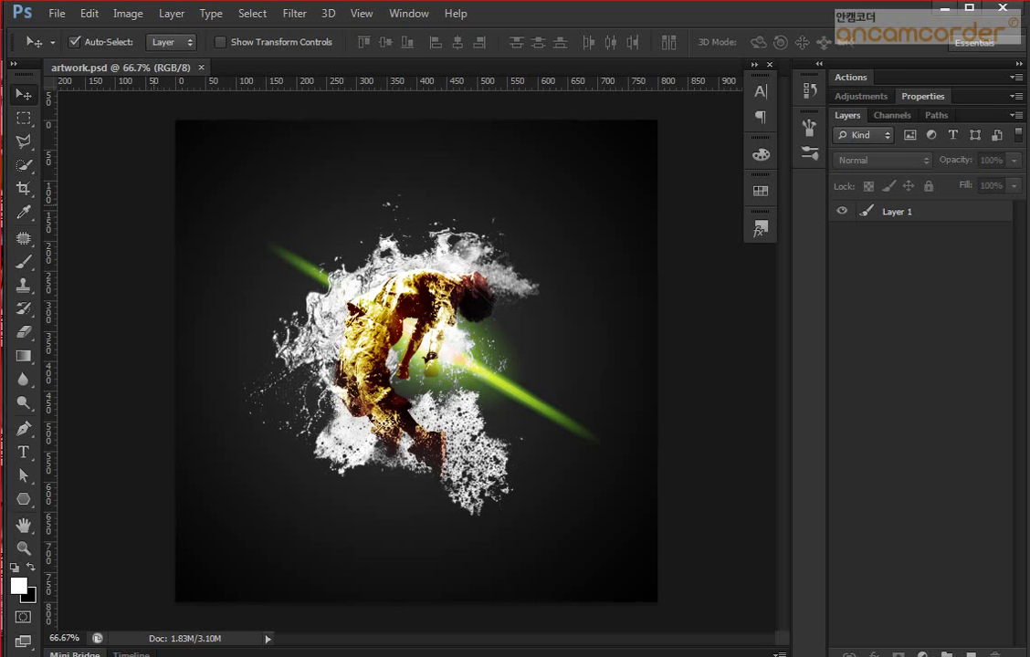
key("ctrl+n")
type("ar")
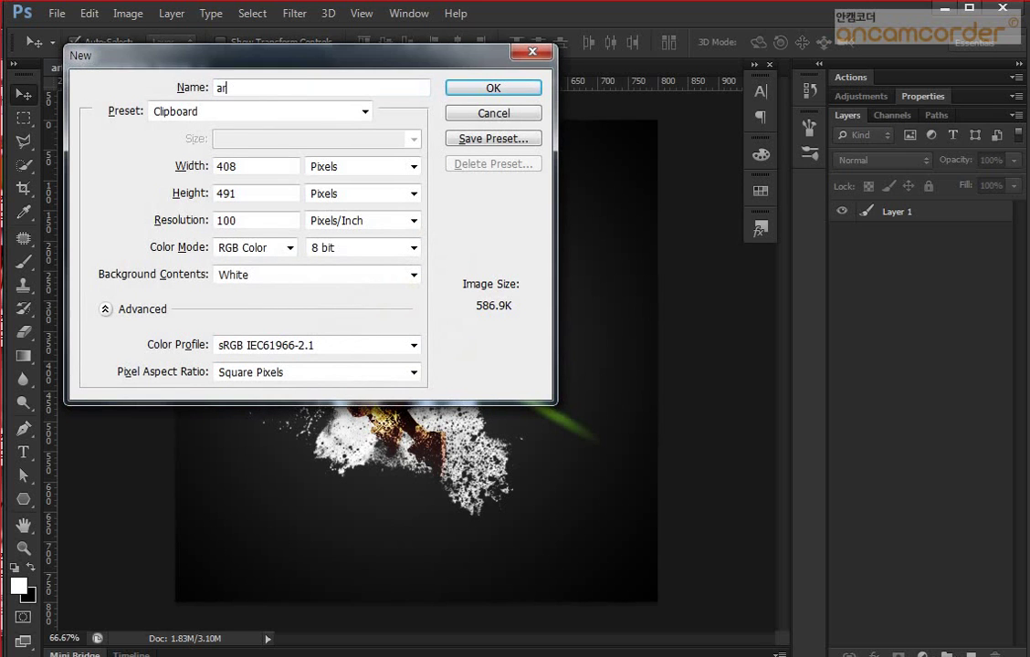
type("twork")
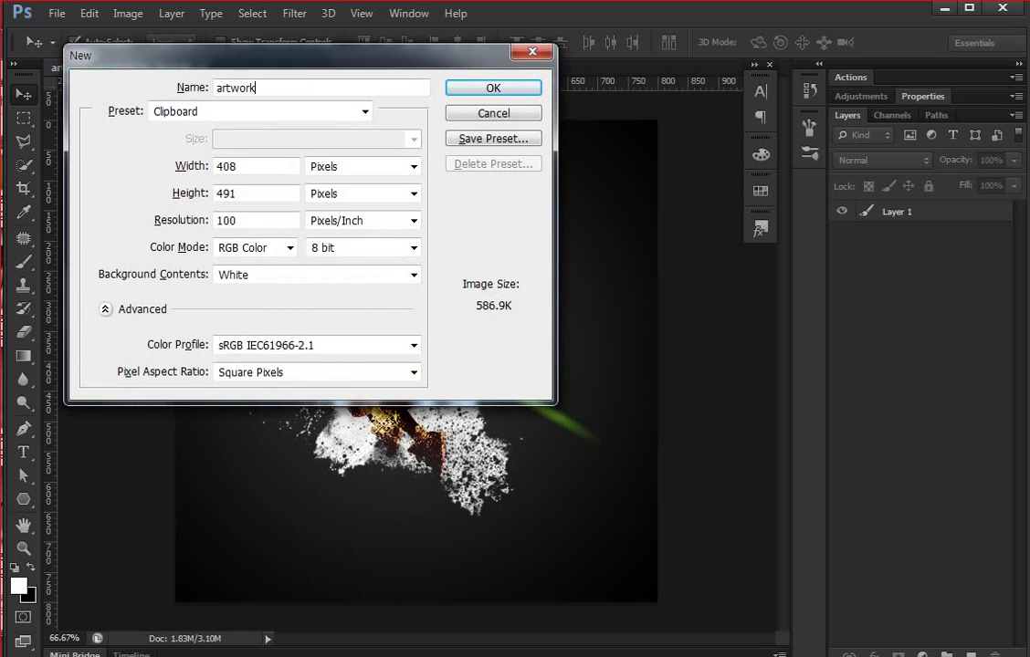
key("Tab")
key("Tab")
type("800")
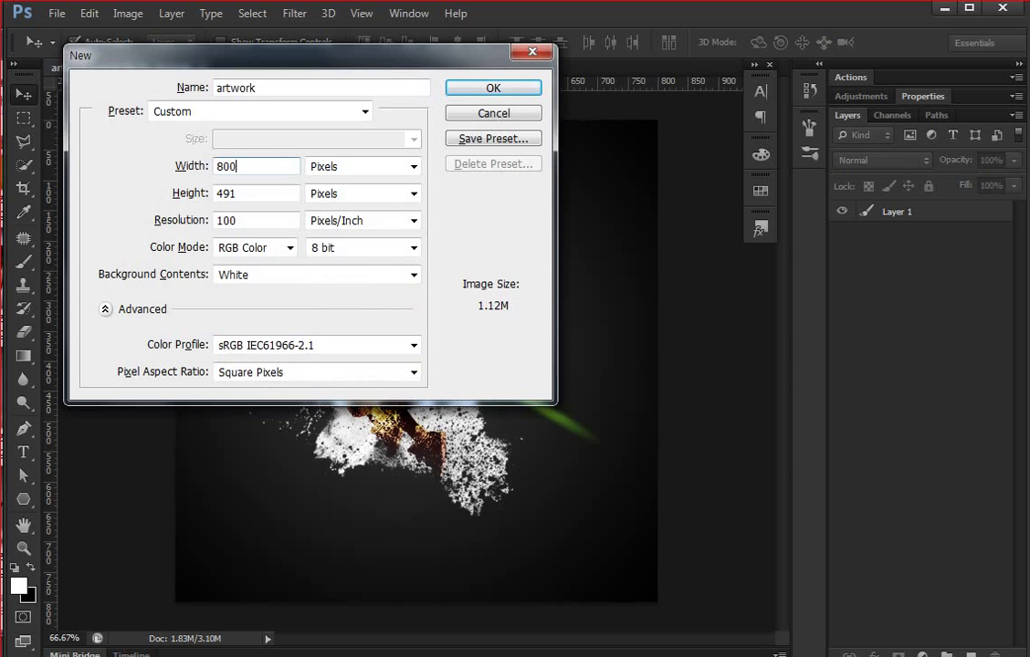
key("Tab")
type("800")
key("Tab")
type("72")
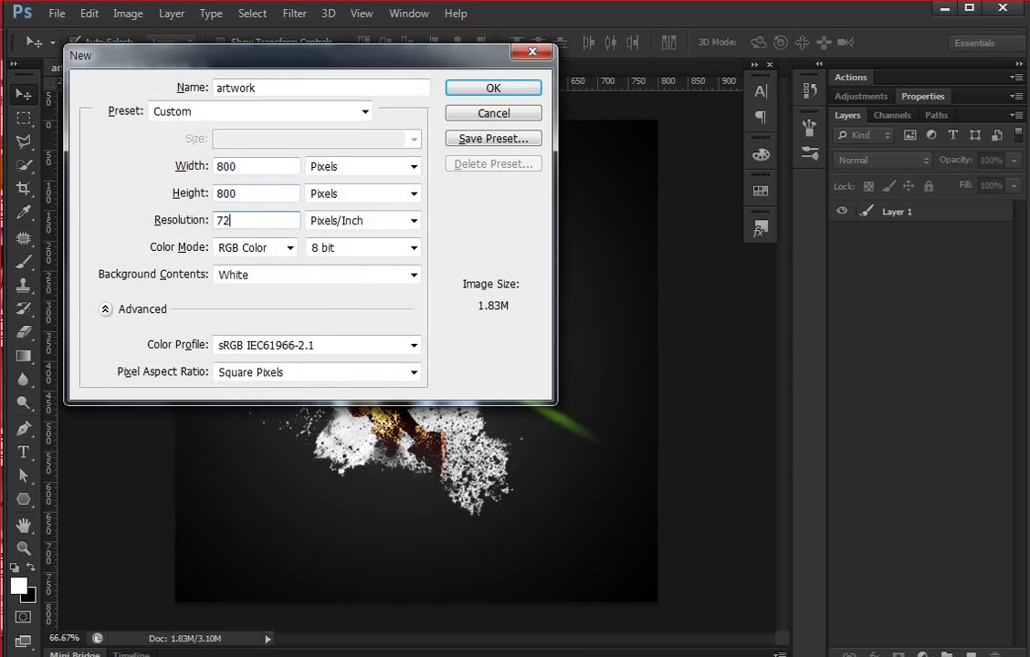
key("Return")
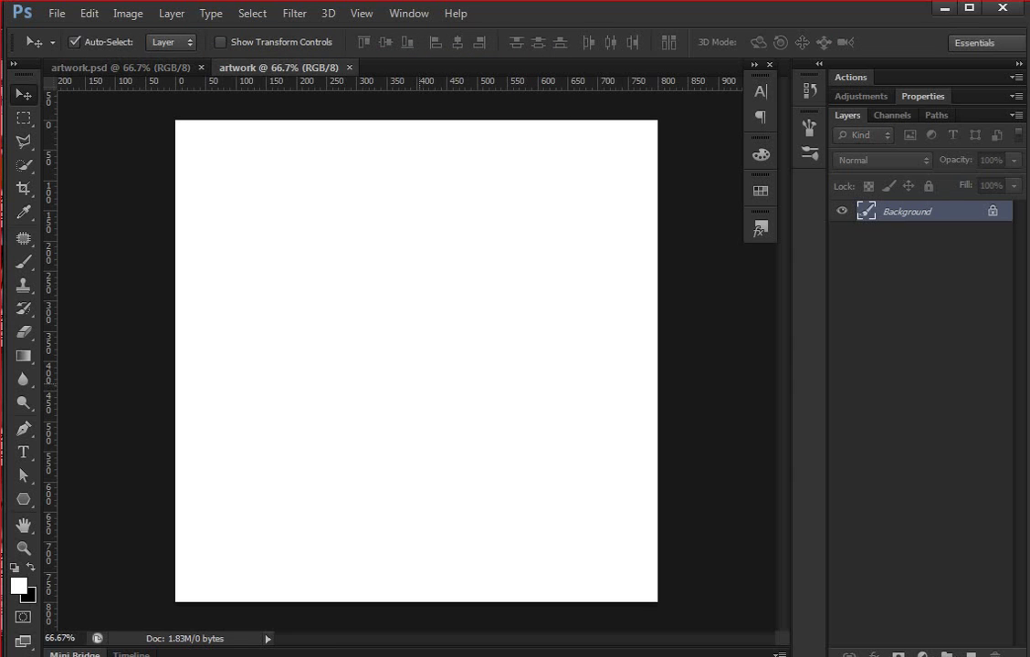
Fill the canvas with a dark reverse radial gradient.
key("g")
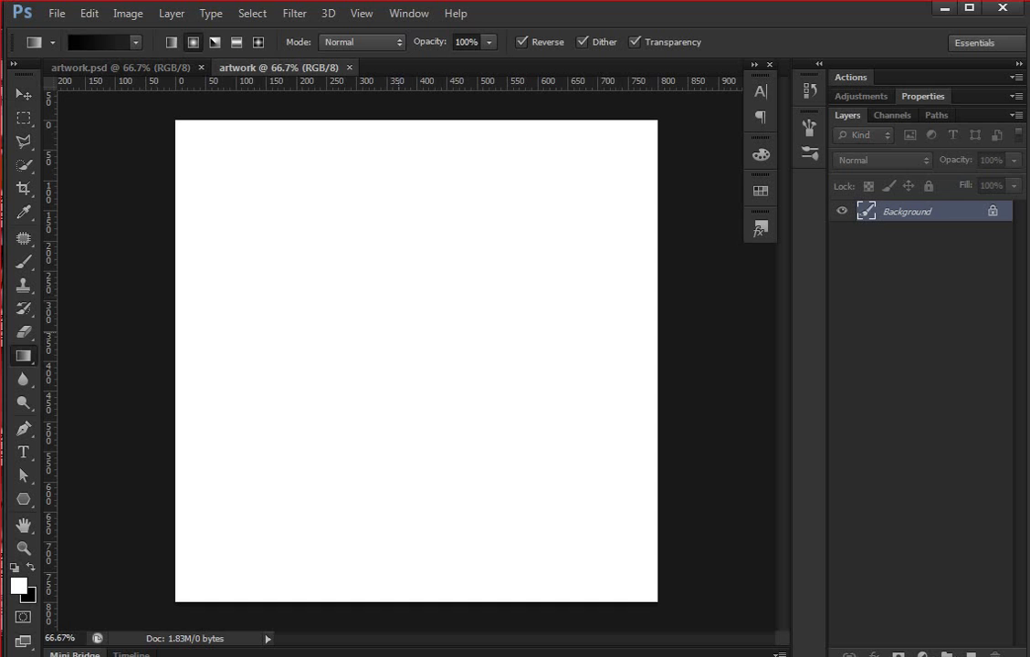
left_click_drag(400, 334, 657, 592)
key("v")
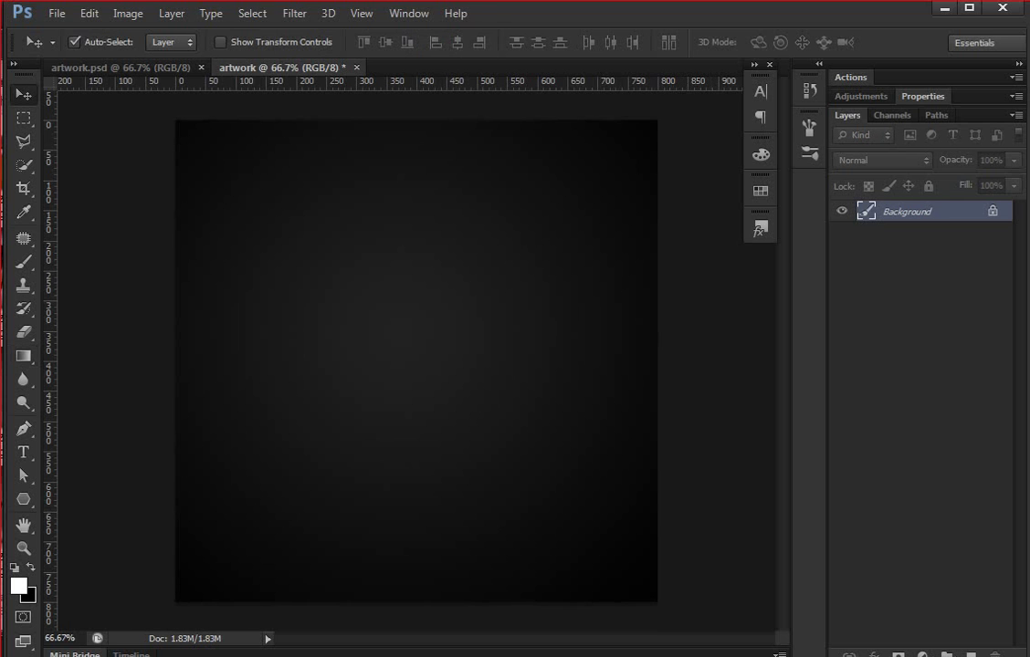
key("ctrl+minus")
key("ctrl+minus")
Drag the leaping ballerina photo 30.jpg from Explorer onto the artwork canvas.
key("ctrl+plus")
key("ctrl+plus")
key("ctrl+plus")
key("ctrl+minus")
key("alt+Tab")
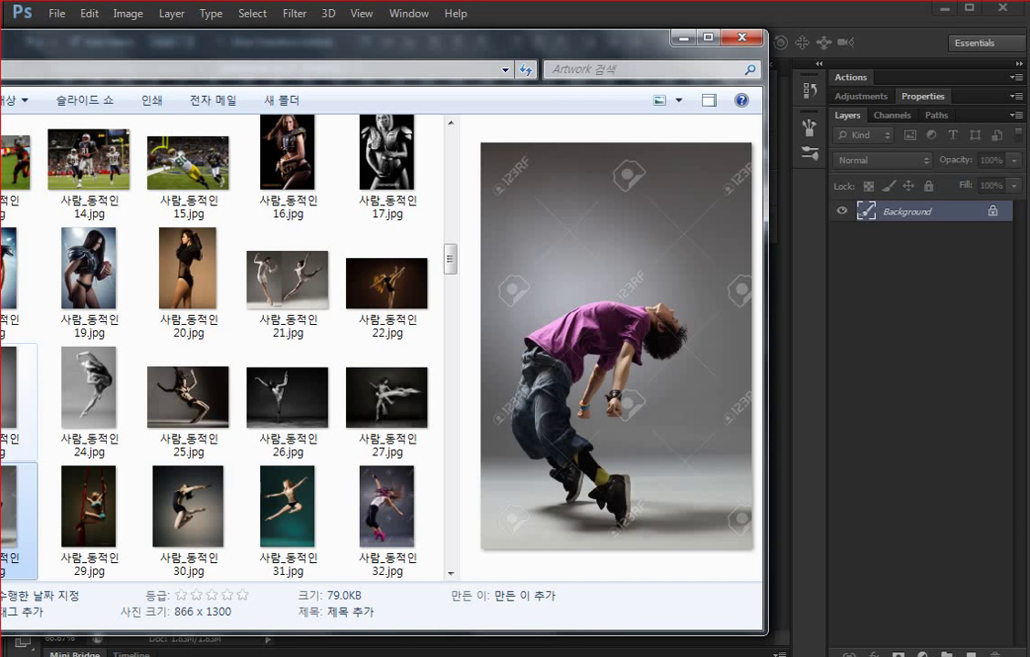
left_click(88, 388)
left_click(188, 507)
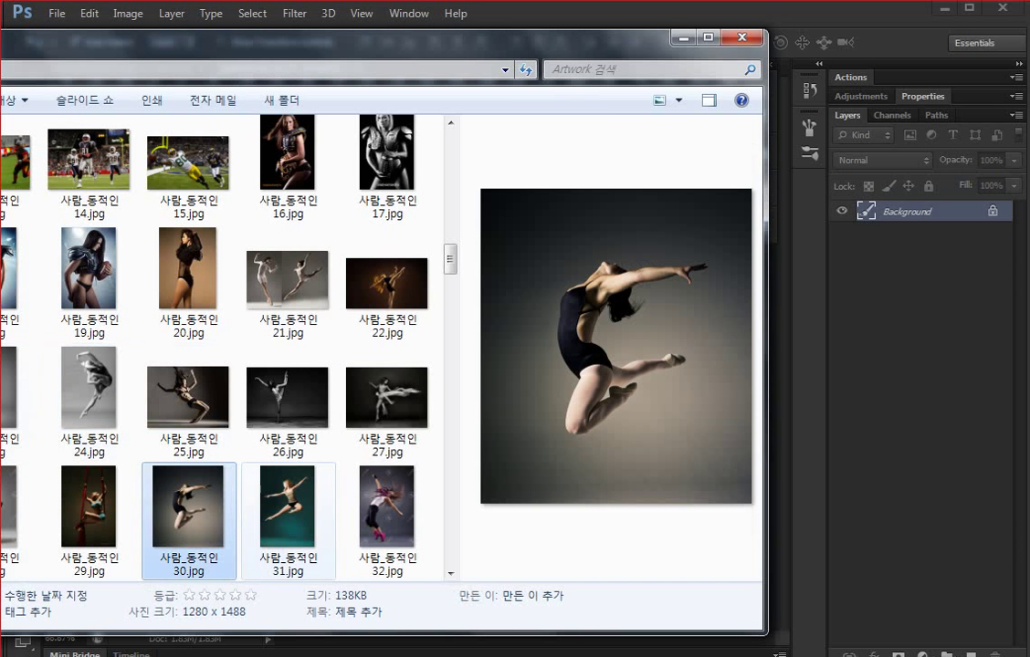
mouse_move(288, 507)
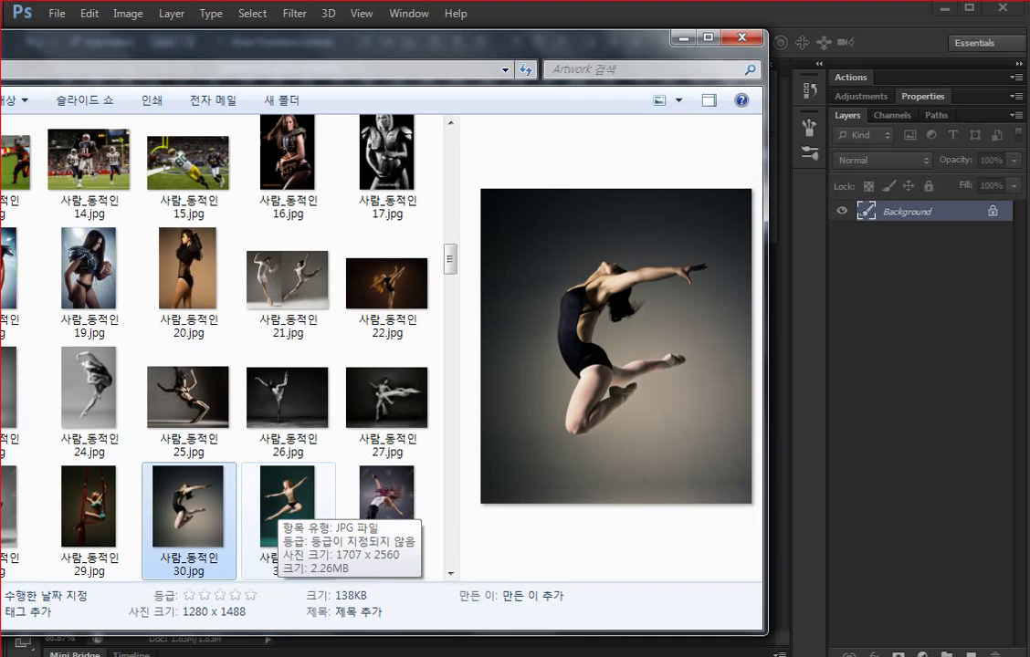
left_click_drag(188, 507, 803, 347)
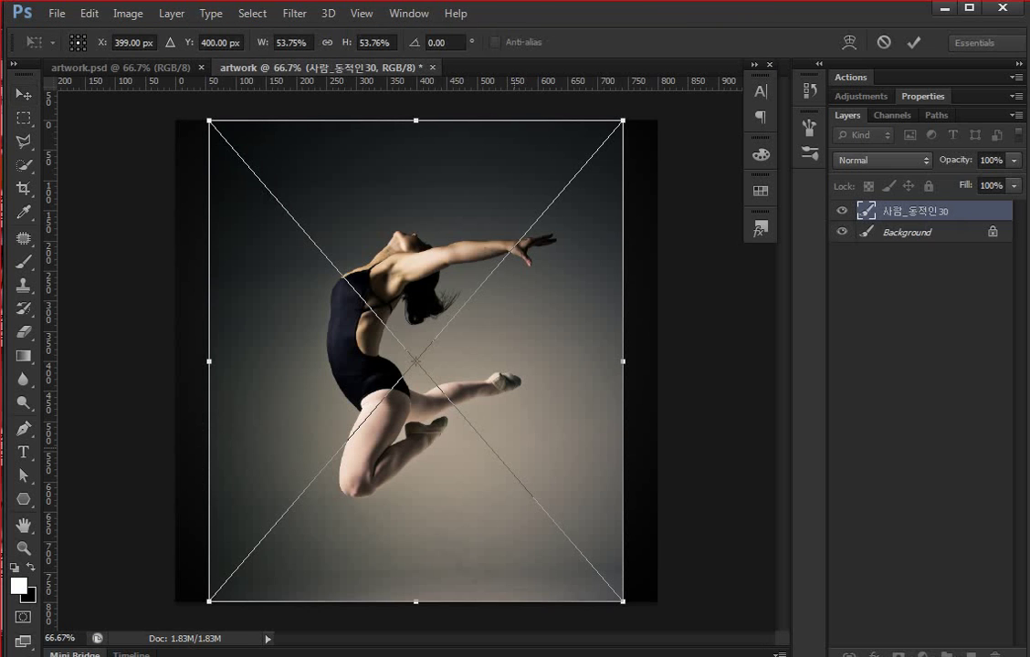
Commit the placed ballerina and rasterize her smart-object layer into plain pixels.
key("Return")
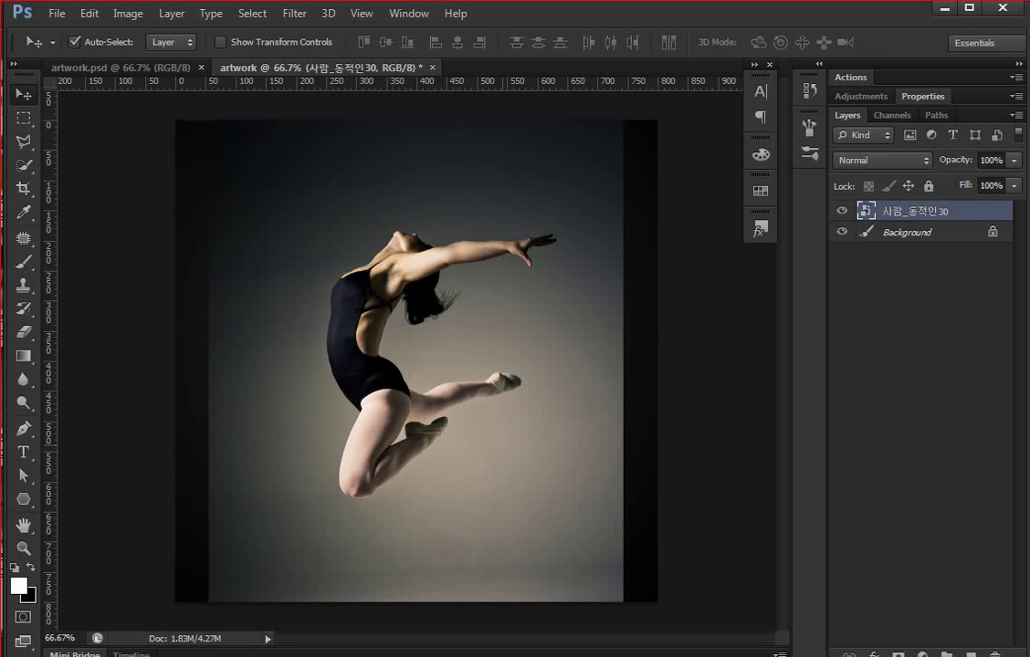
key("ctrl+plus")
key("ctrl+minus")
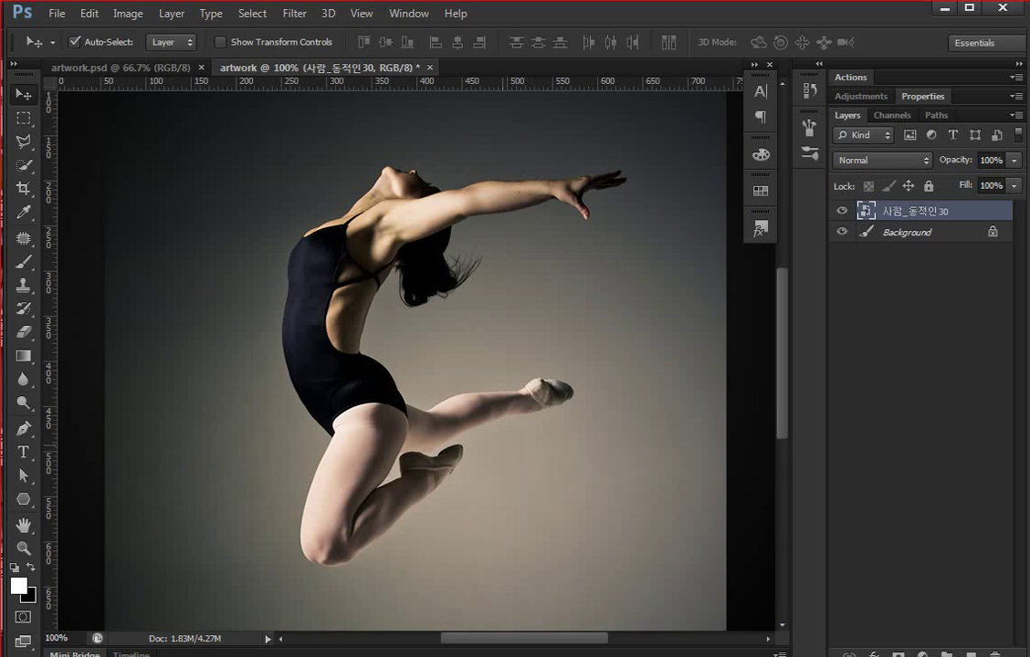
key("ctrl+minus")
key("ctrl+minus")
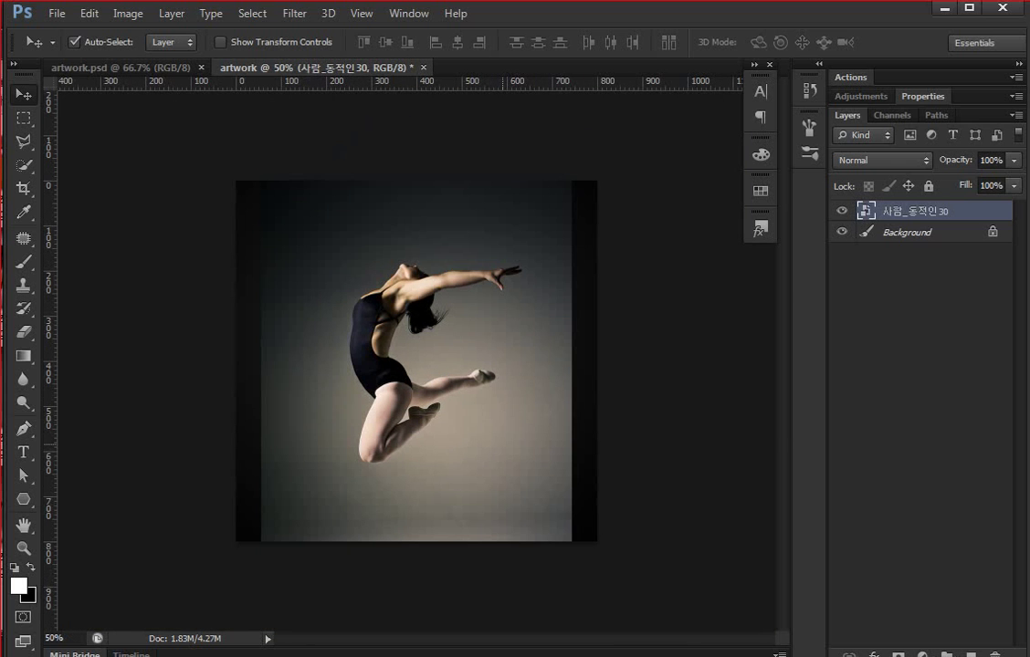
key("ctrl+plus")
key("ctrl+plus")
key("l")
key("ctrl+plus")
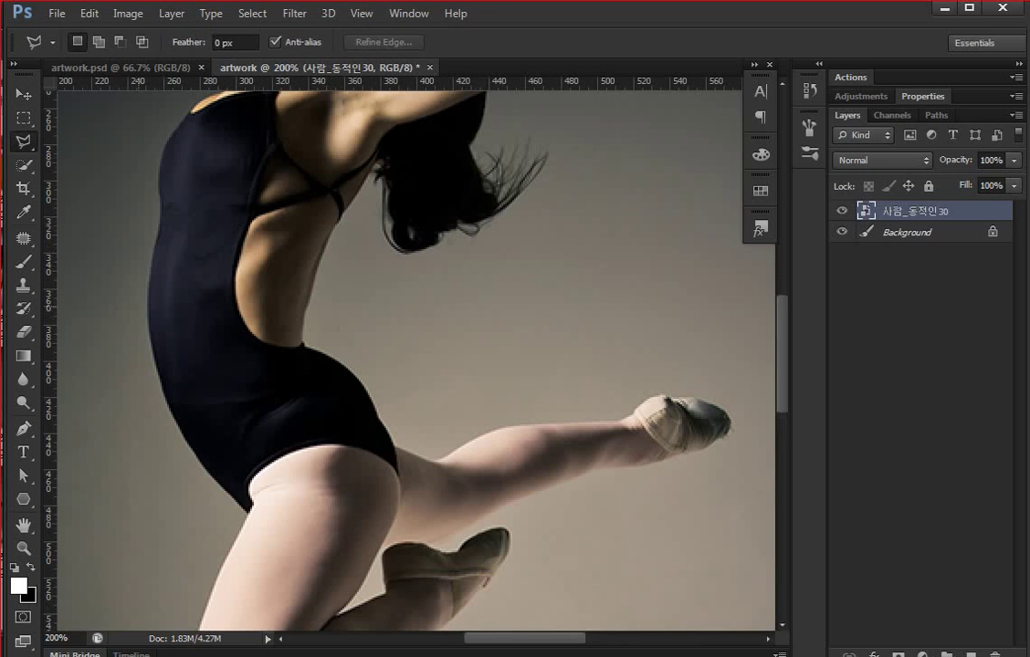
key("w")
key("ctrl+minus")
key("ctrl+minus")
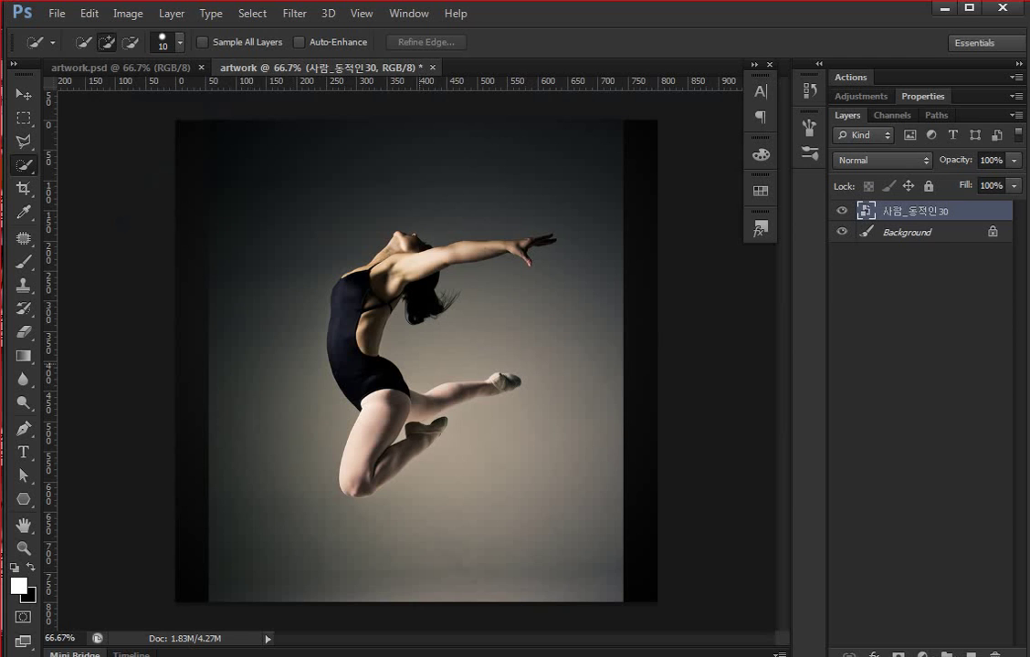
right_click(914, 211)
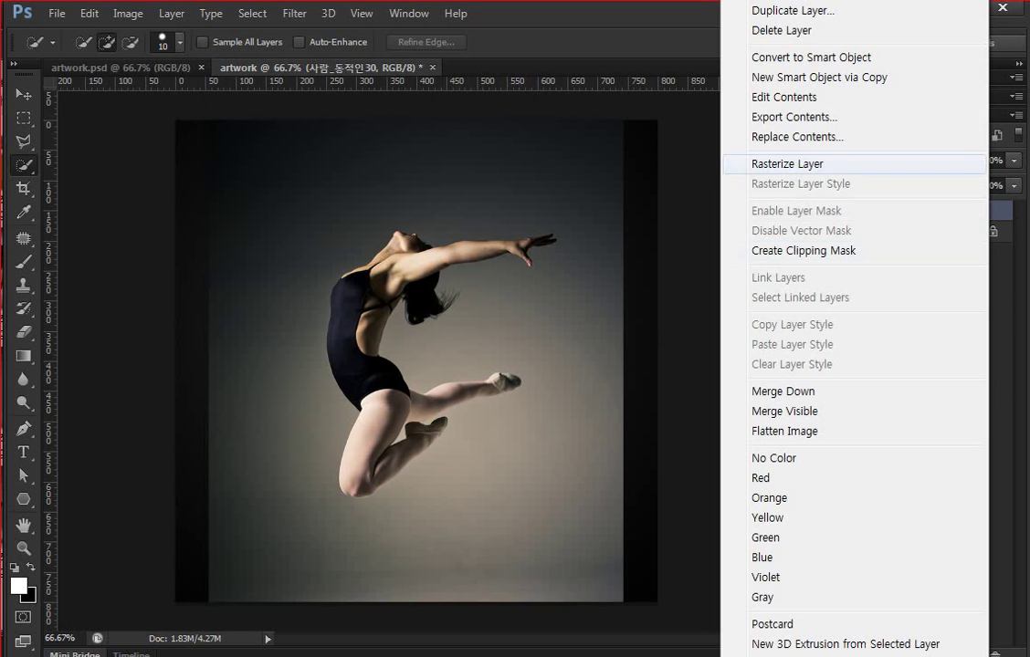
left_click(850, 164)
Brighten the ballerina with Levels input values 7, 1.00 and 213.
key("ctrl+l")
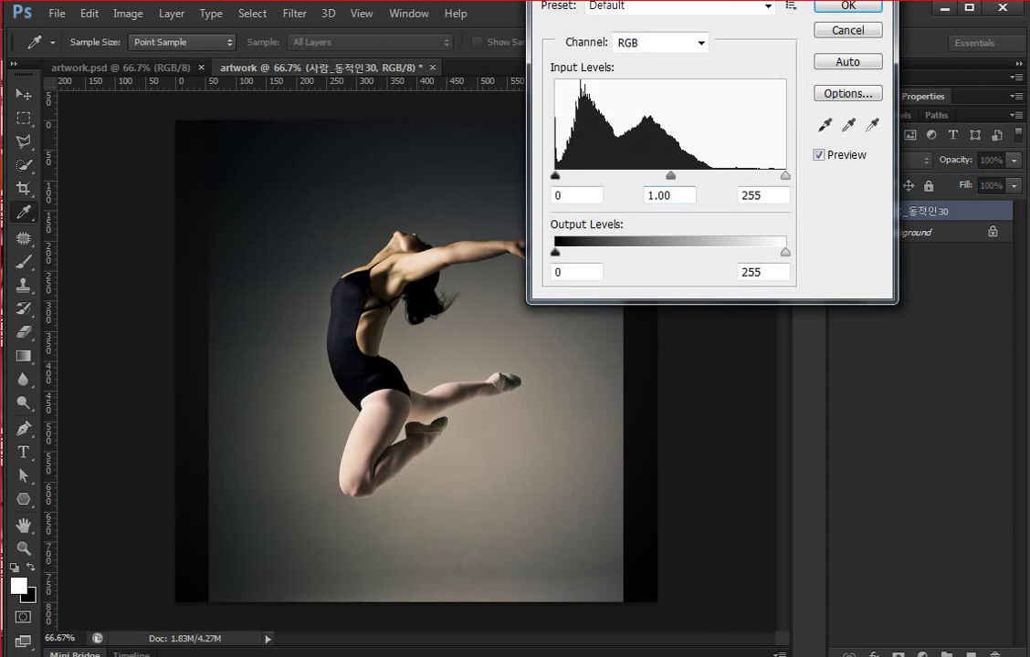
left_click_drag(785, 176, 748, 175)
left_click_drag(556, 175, 566, 175)
key("Return")
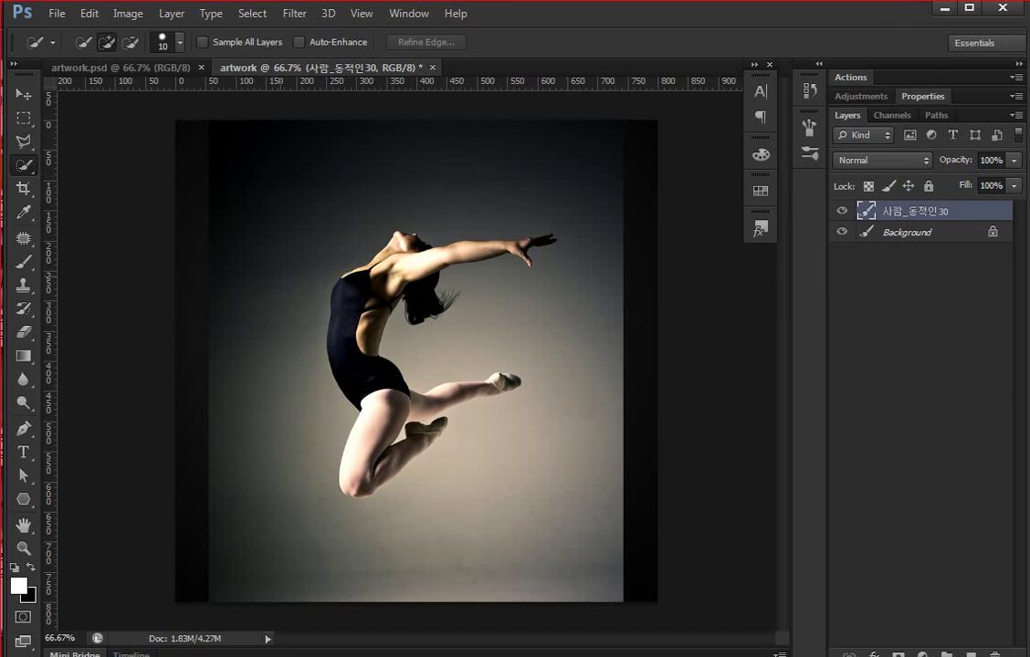
Select the dark background around the dancer's arms and body.
left_click_drag(333, 173, 525, 159)
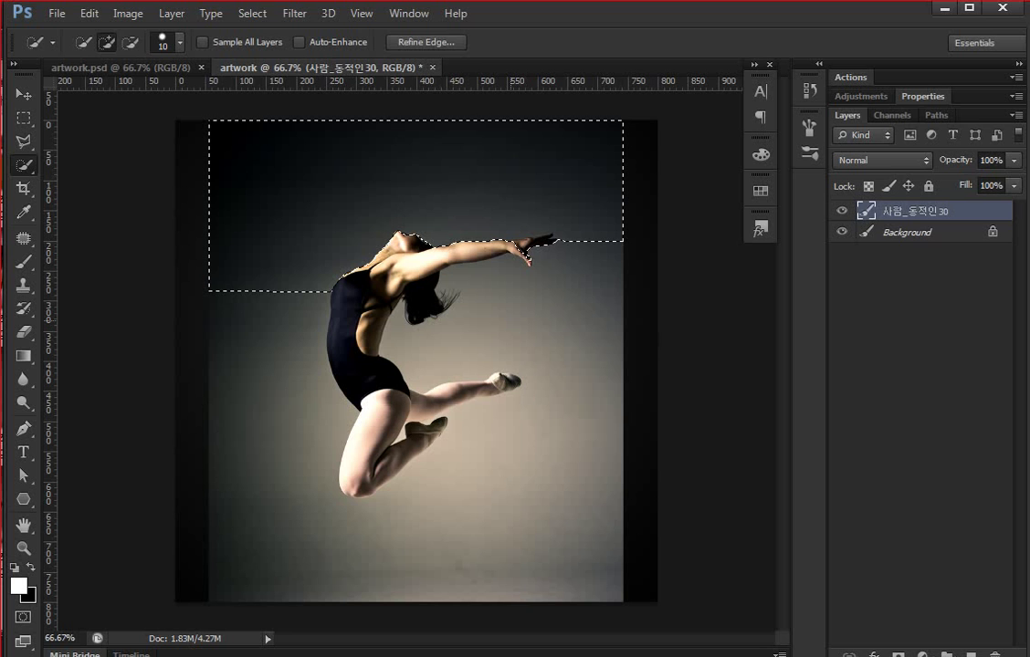
left_click_drag(536, 338, 501, 458)
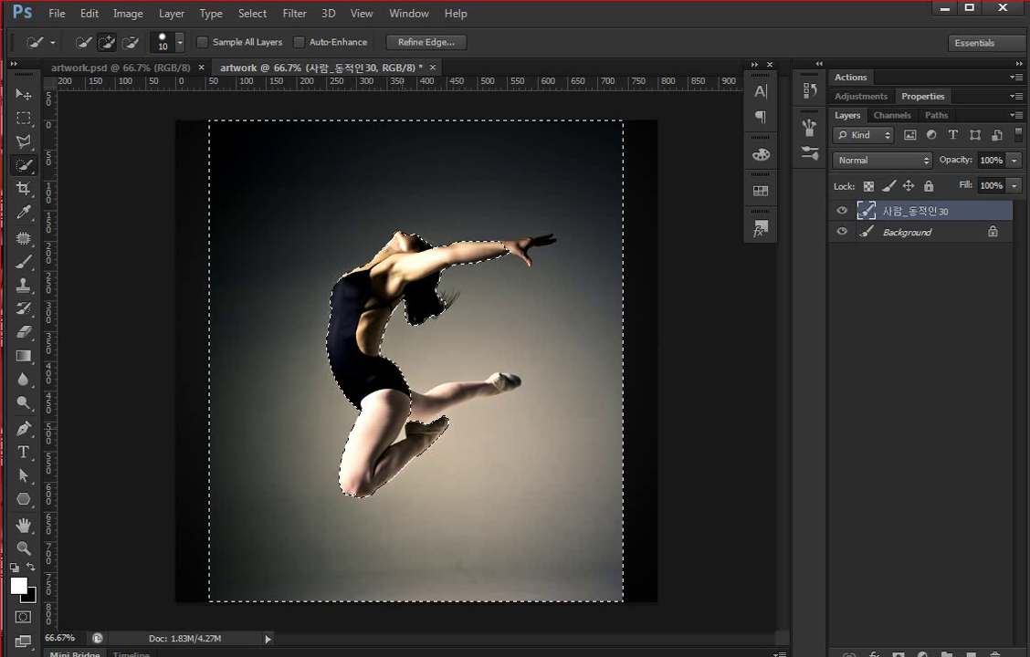
key("ctrl+plus")
key("ctrl+plus")
key("ctrl+plus")
scroll(411, 357, "down", 2)
scroll(411, 357, "down", 2)
scroll(410, 356, "down", 2)
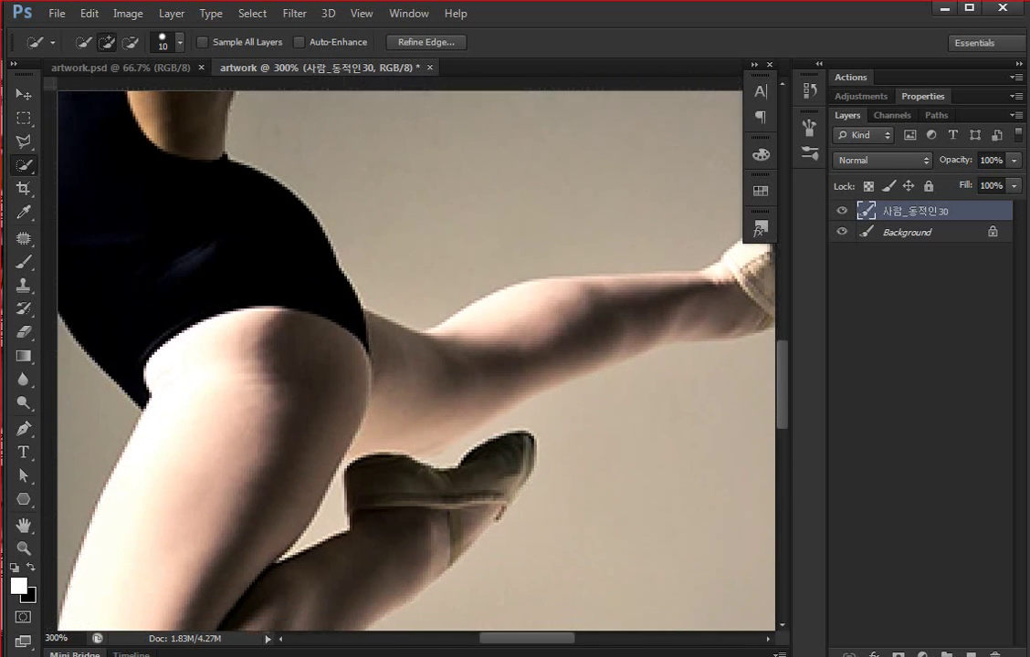
scroll(411, 357, "down", 1)
key("l")
key("ctrl+plus")
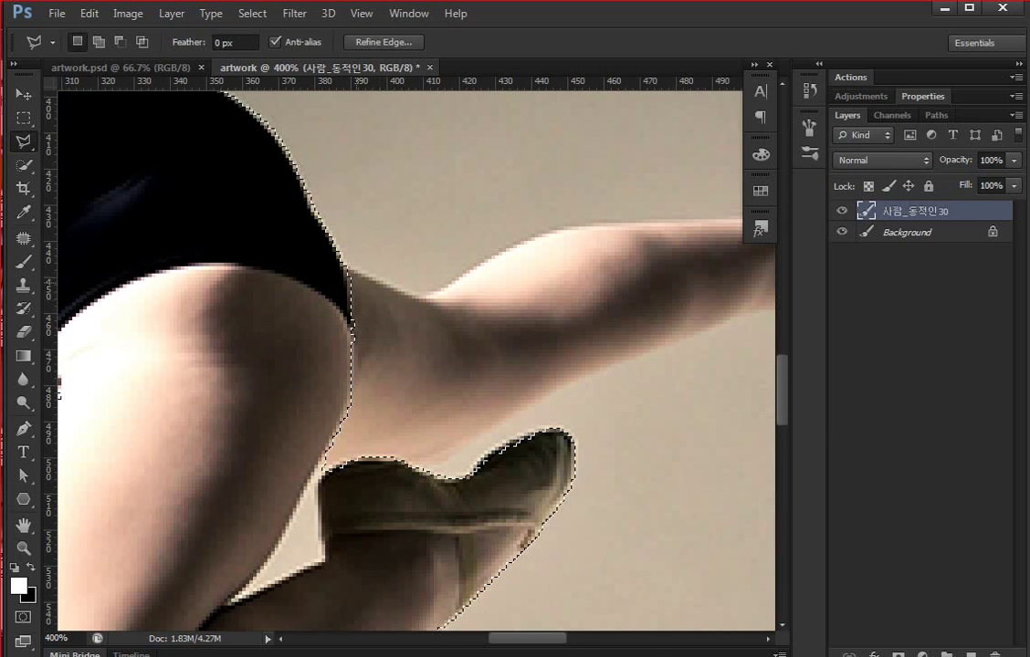
Subtract polygonal lasso cut-outs to tighten the selection around the thigh, leg and shoe.
key("alt")
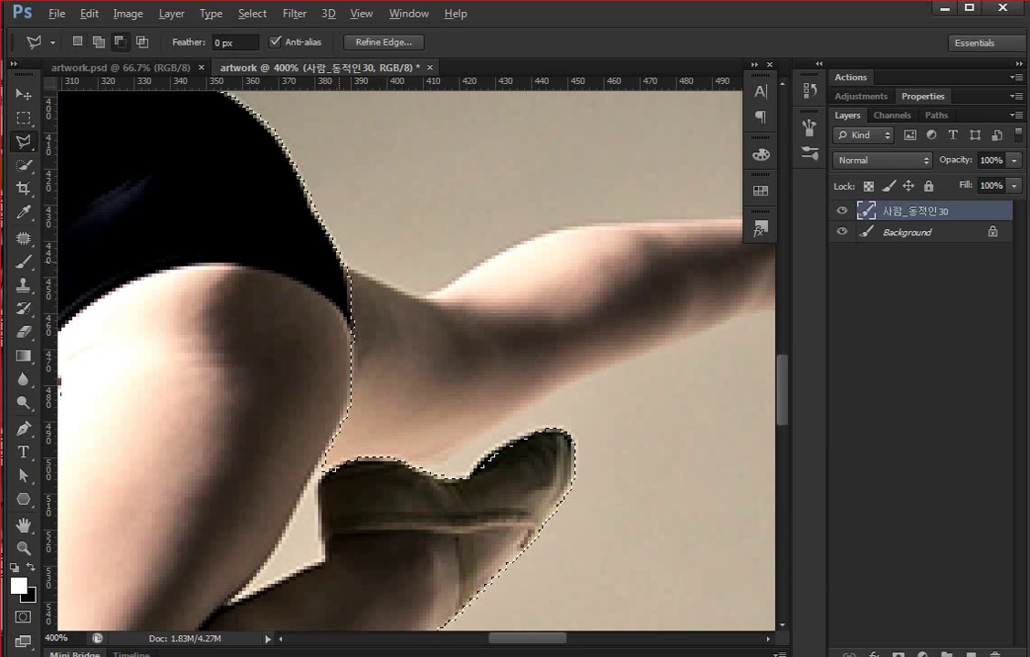
left_click(344, 265)
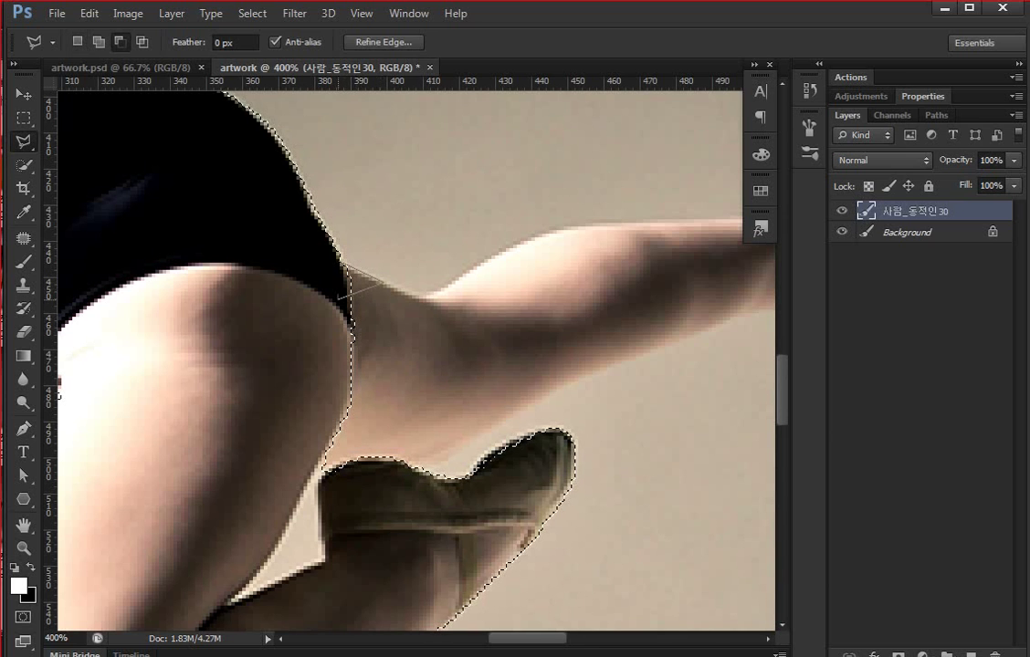
left_click(379, 283)
double_click(354, 295)
left_click(380, 285)
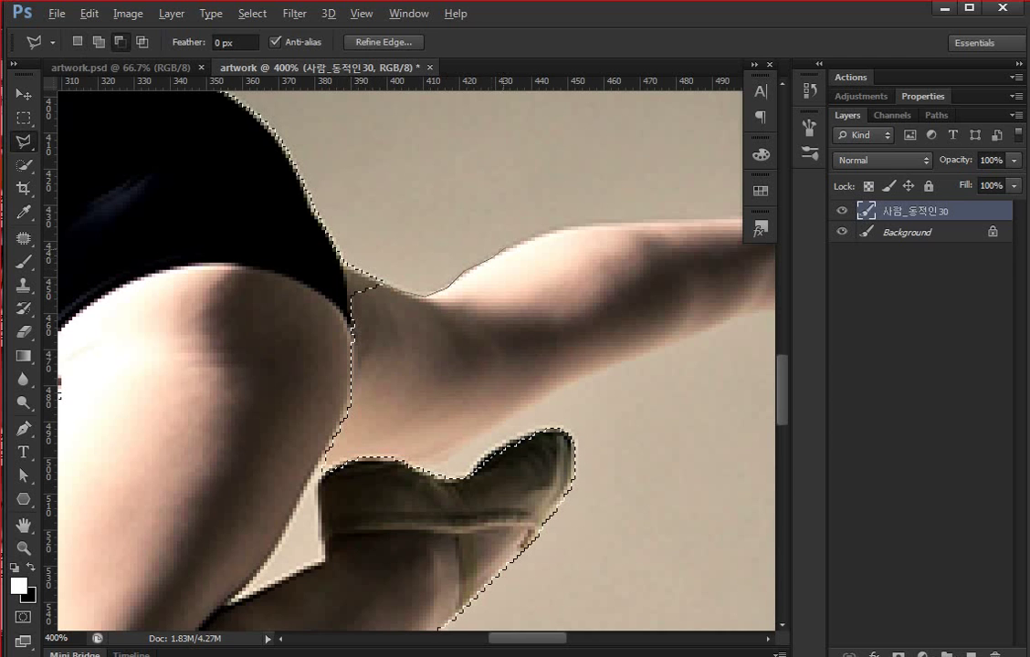
left_click_drag(750, 193, 396, 252)
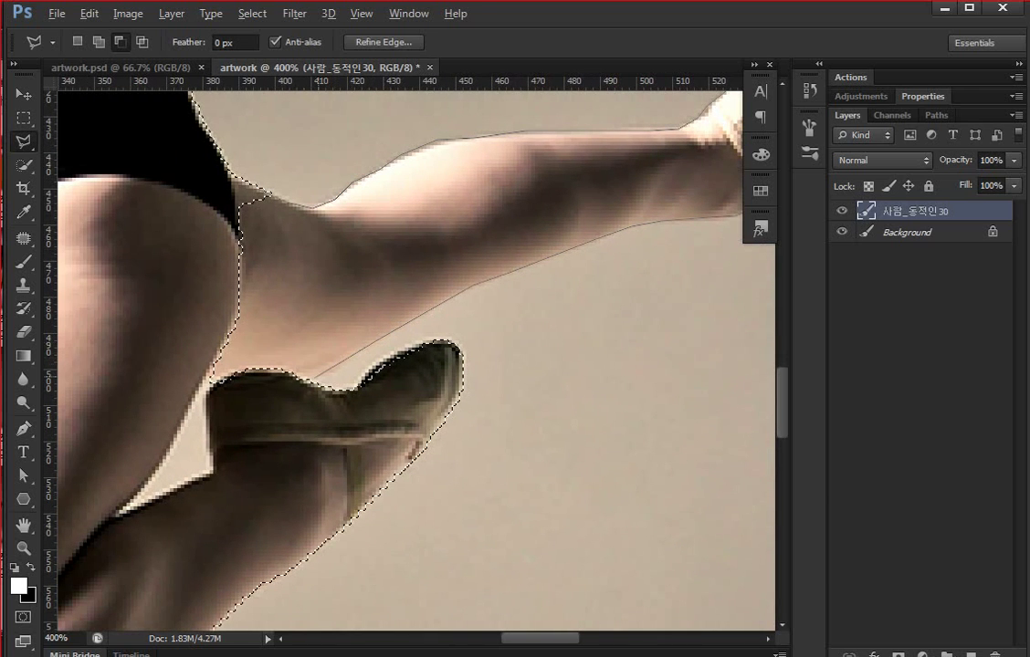
left_click(300, 385)
left_click(220, 397)
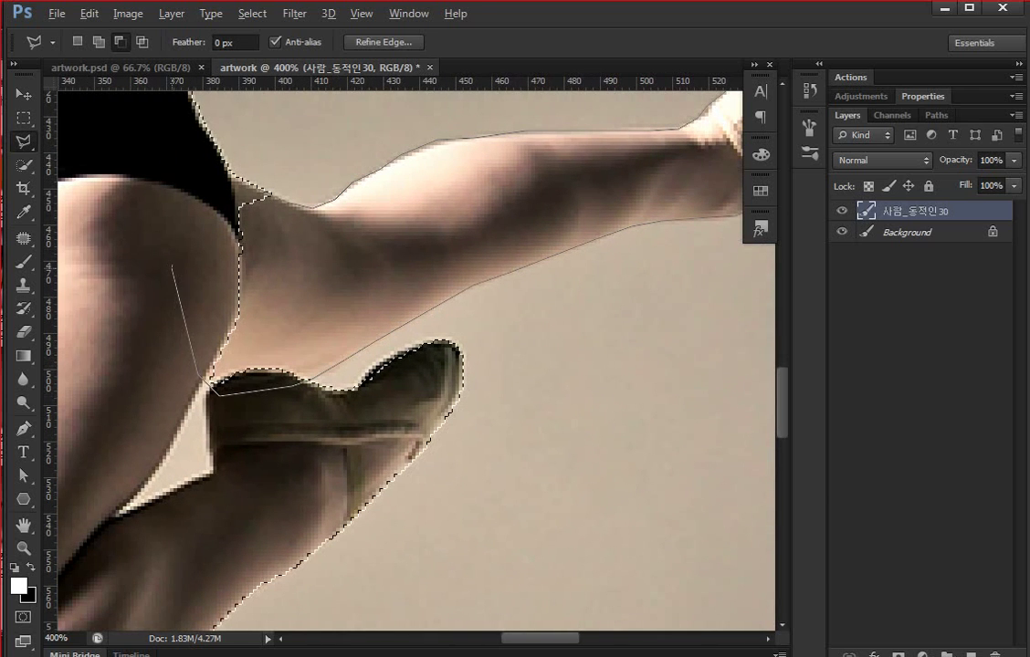
left_click(174, 264)
left_click(236, 194)
scroll(411, 356, "down", 1)
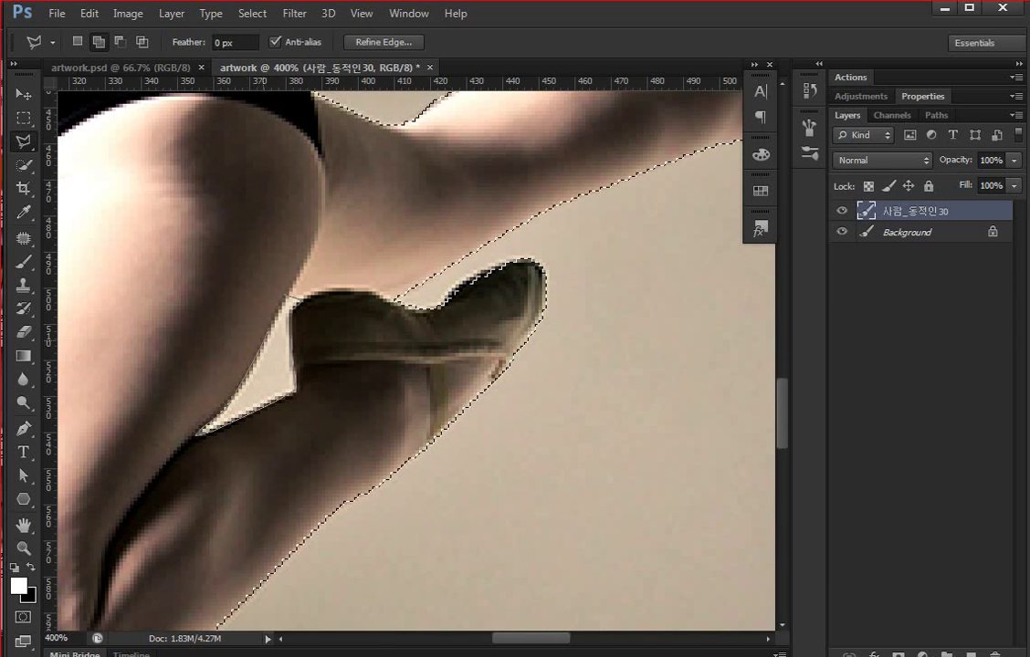
key("ctrl+minus")
Add the dancer's outstretched hand and arm to the selection with the Polygonal Lasso.
key("ctrl+minus")
key("ctrl+minus")
key("ctrl+minus")
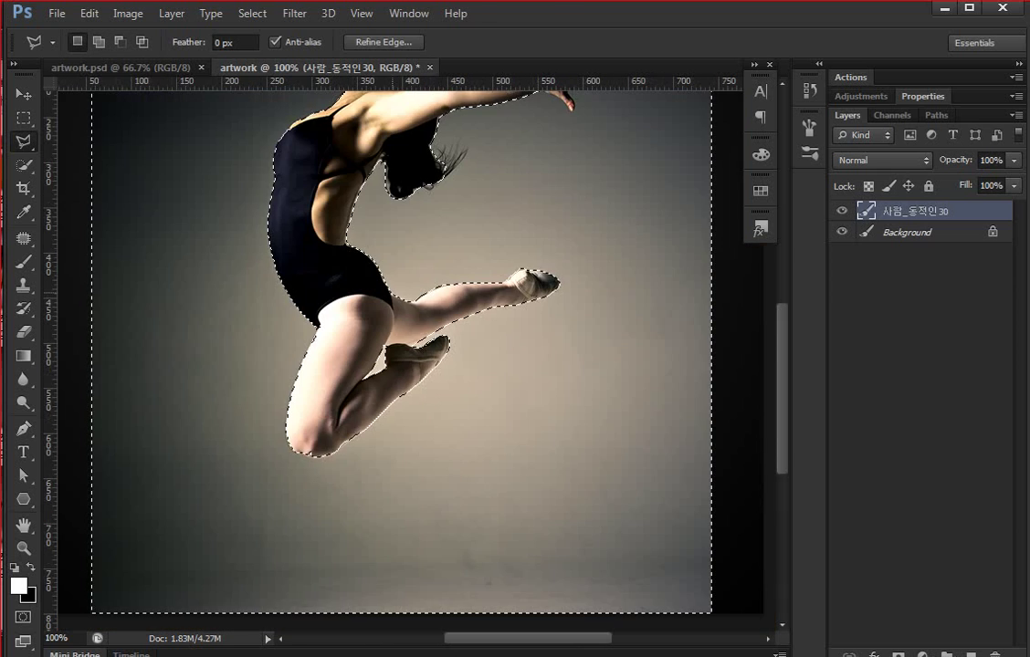
key("ctrl+minus")
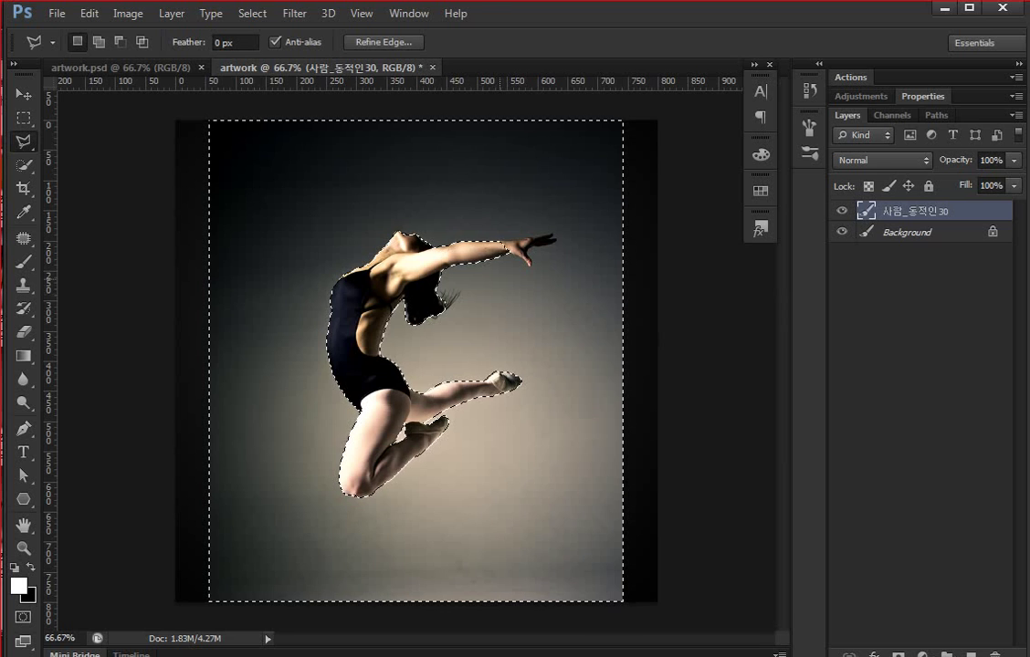
key("ctrl+plus")
key("ctrl+plus")
key("ctrl+plus")
key("ctrl+plus")
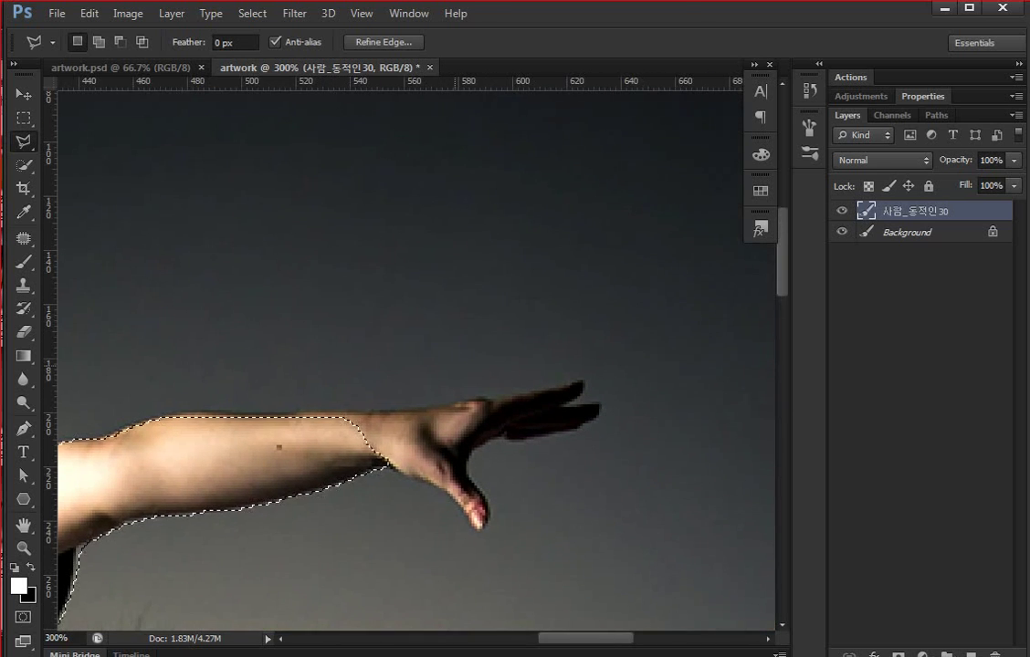
left_click_drag(365, 411, 422, 265)
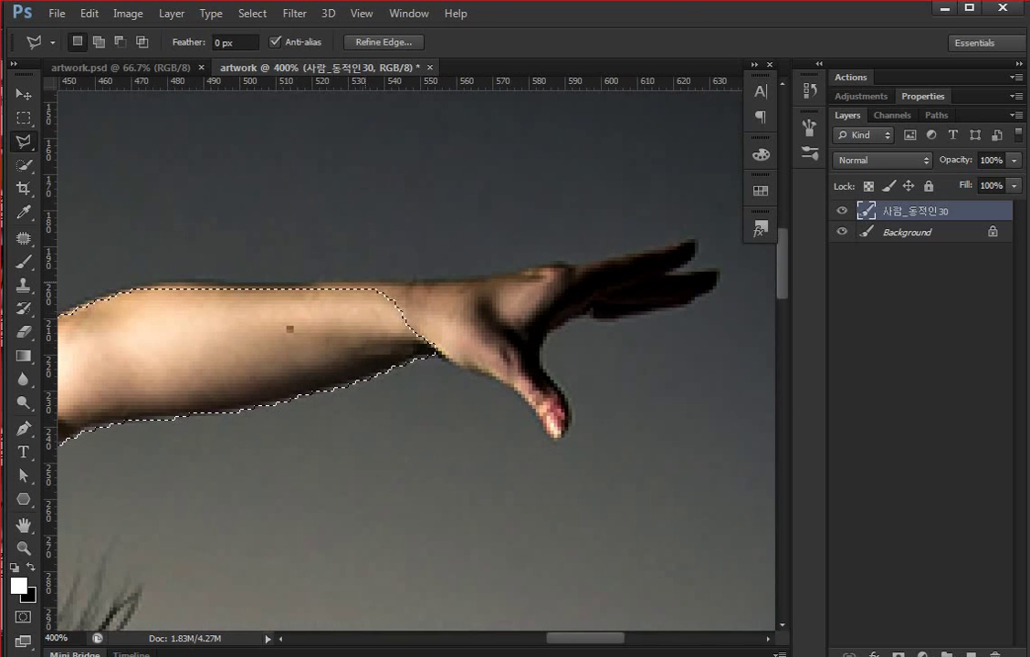
left_click(383, 290)
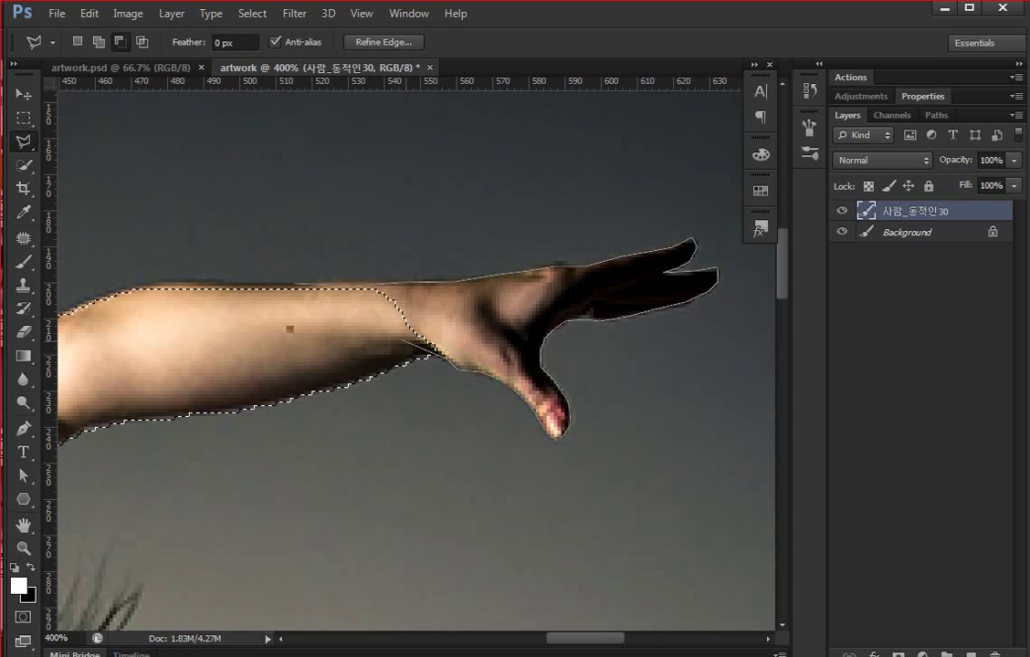
left_click(261, 318)
left_click(145, 312)
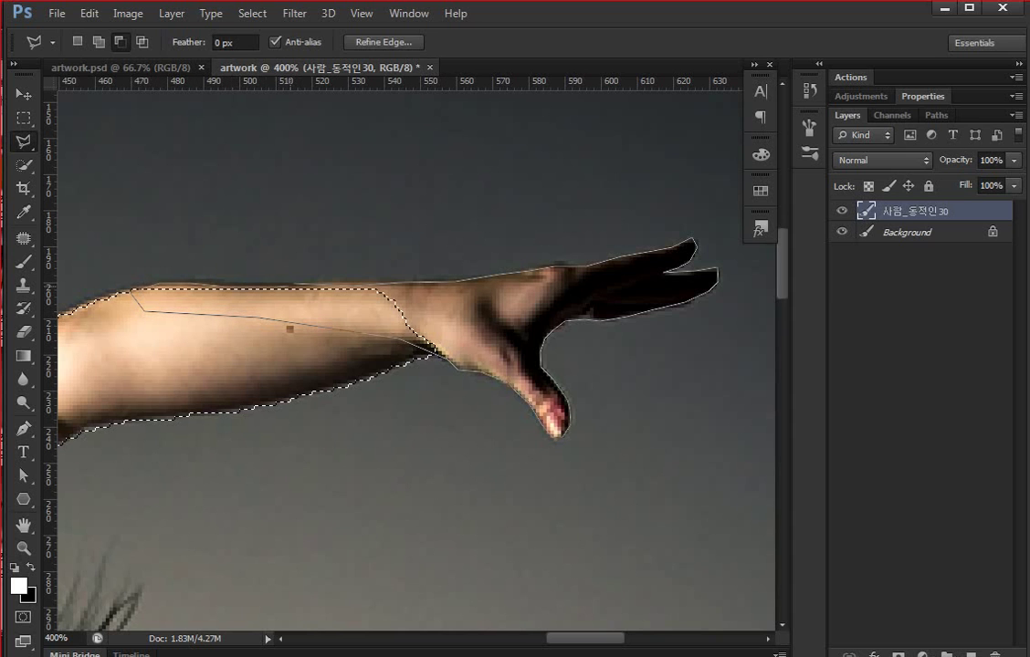
left_click(133, 290)
Open Refine Edge for the full dancer selection.
key("ctrl+minus")
key("ctrl+minus")
key("ctrl+minus")
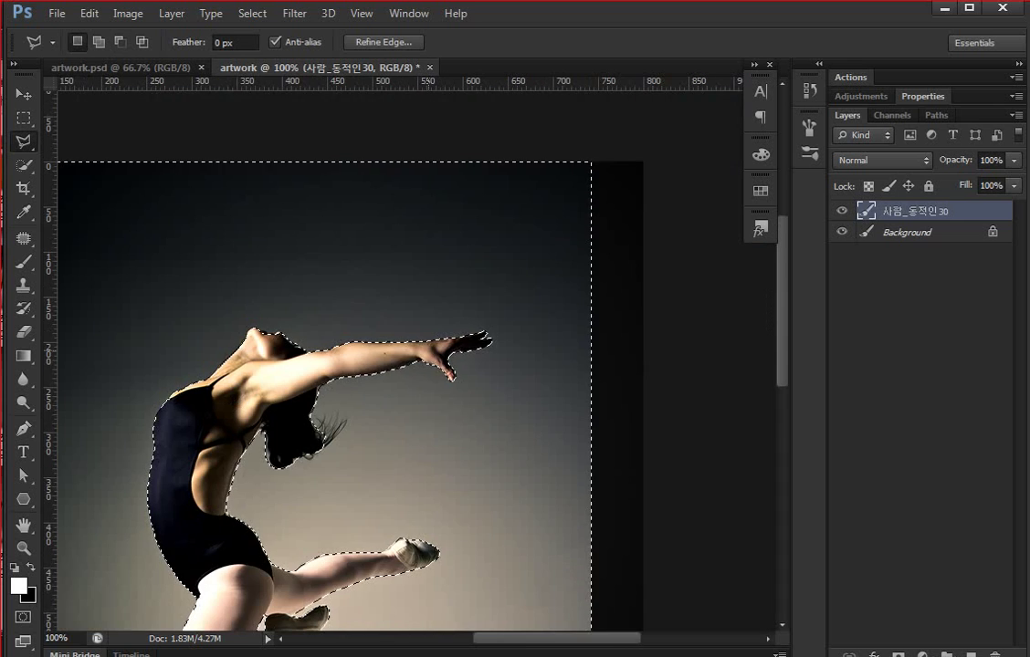
left_click_drag(365, 366, 491, 256)
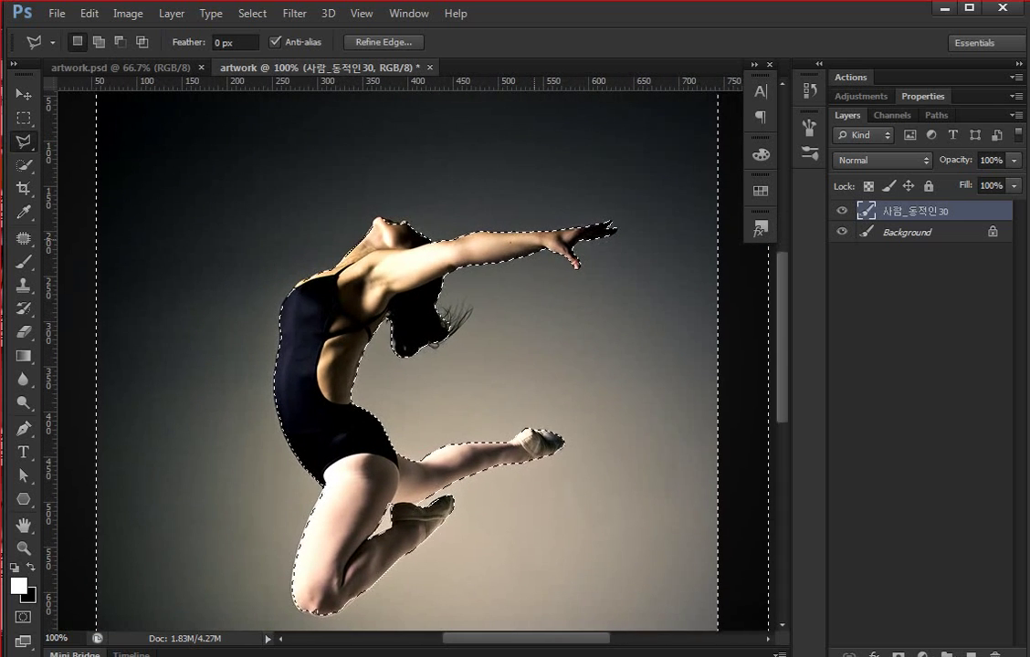
key("ctrl+minus")
key("ctrl+minus")
key("ctrl+plus")
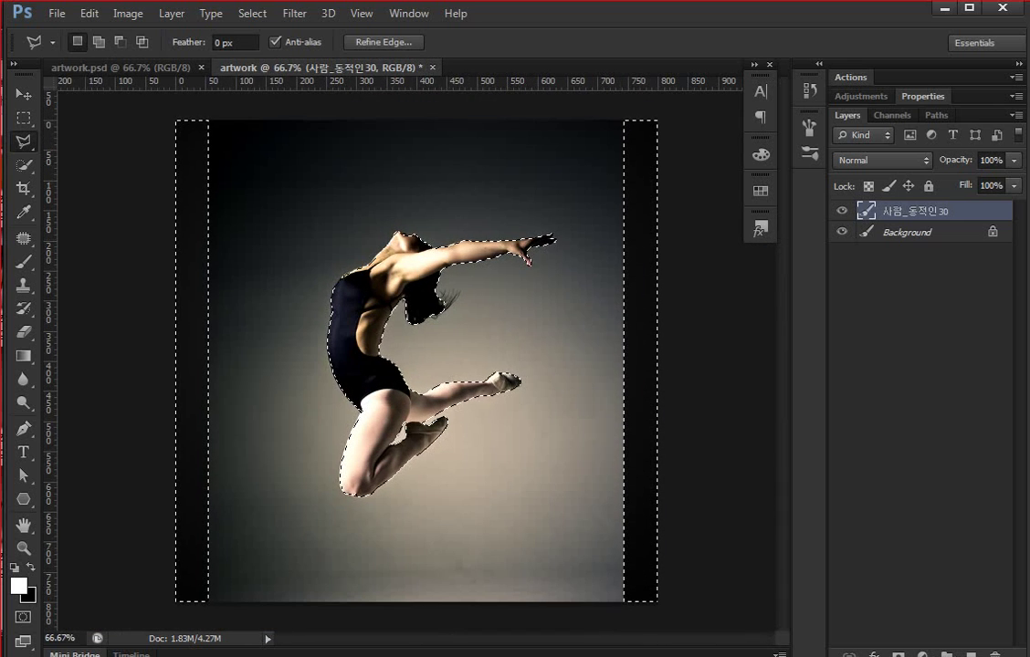
key("ctrl+alt+r")
key("ctrl+plus")
key("ctrl+plus")
key("ctrl+plus")
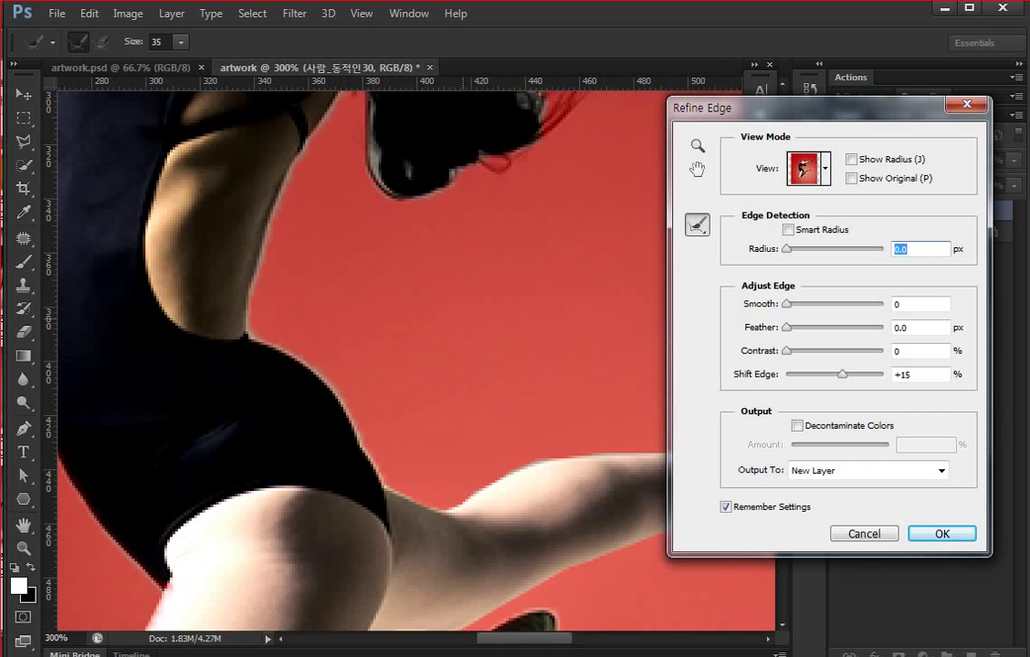
In Refine Edge, brush Refine Radius along the dancer's hair while panning around her.
scroll(365, 320, "up", 3)
scroll(365, 319, "up", 2)
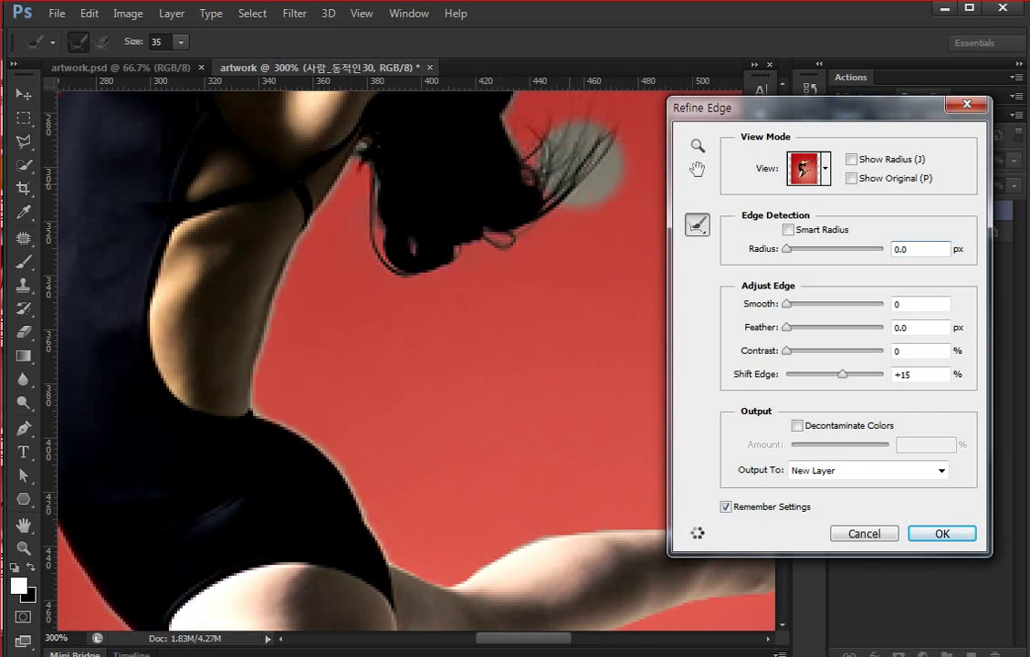
left_click_drag(594, 159, 553, 220)
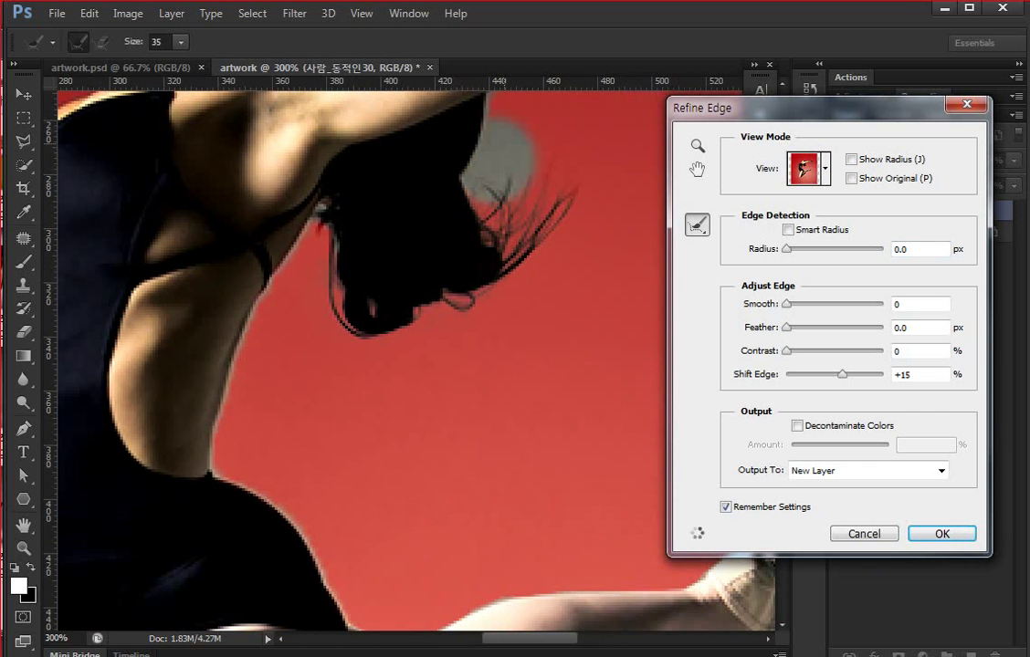
scroll(274, 274, "down", 5)
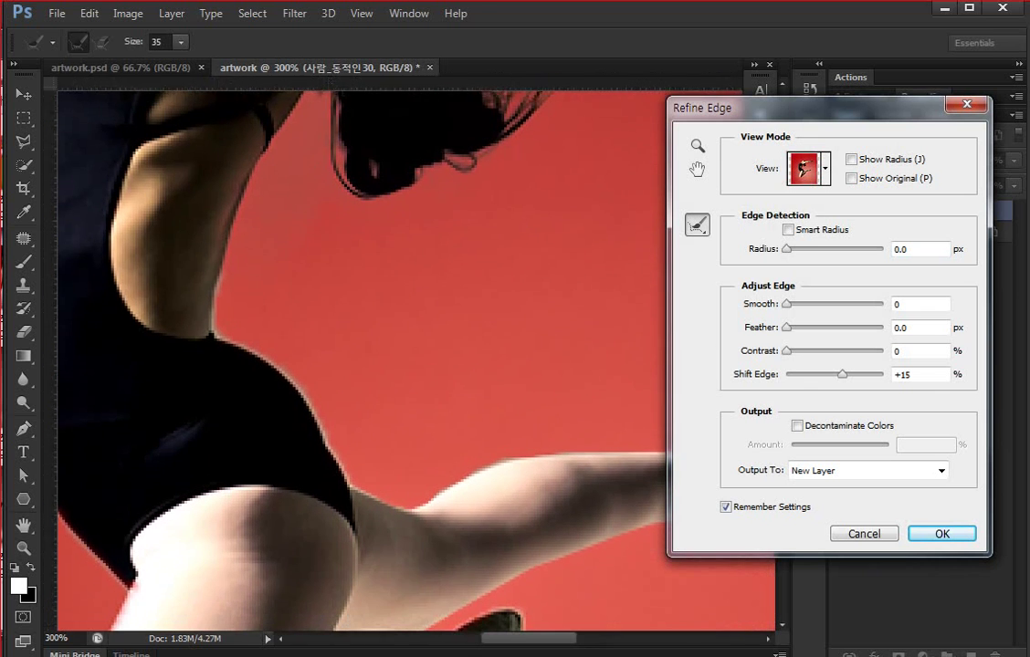
scroll(319, 347, "down", 6)
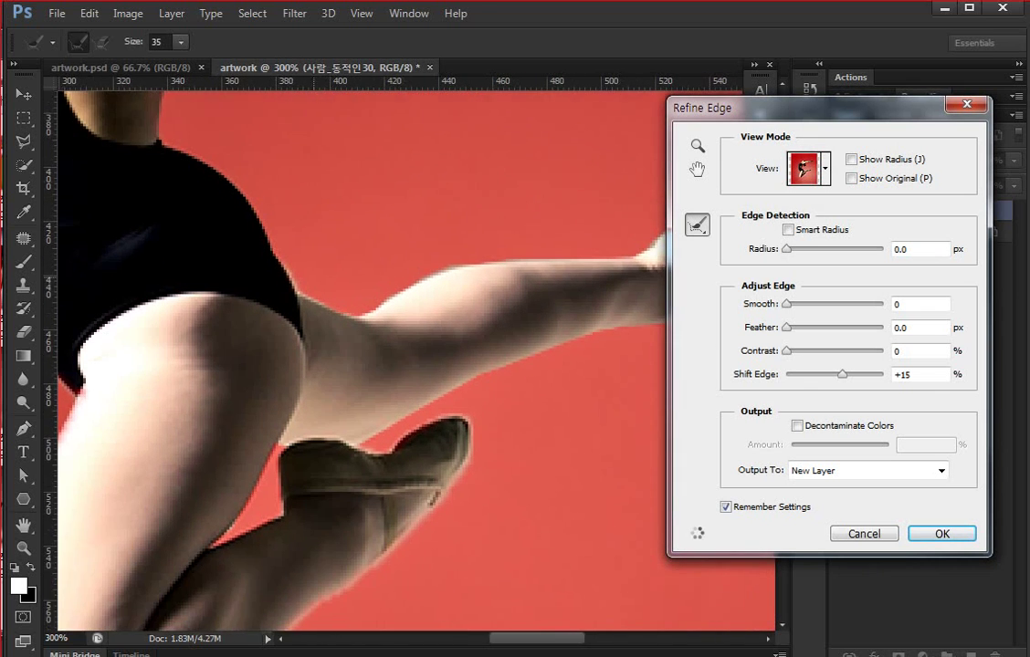
scroll(366, 356, "right", 5)
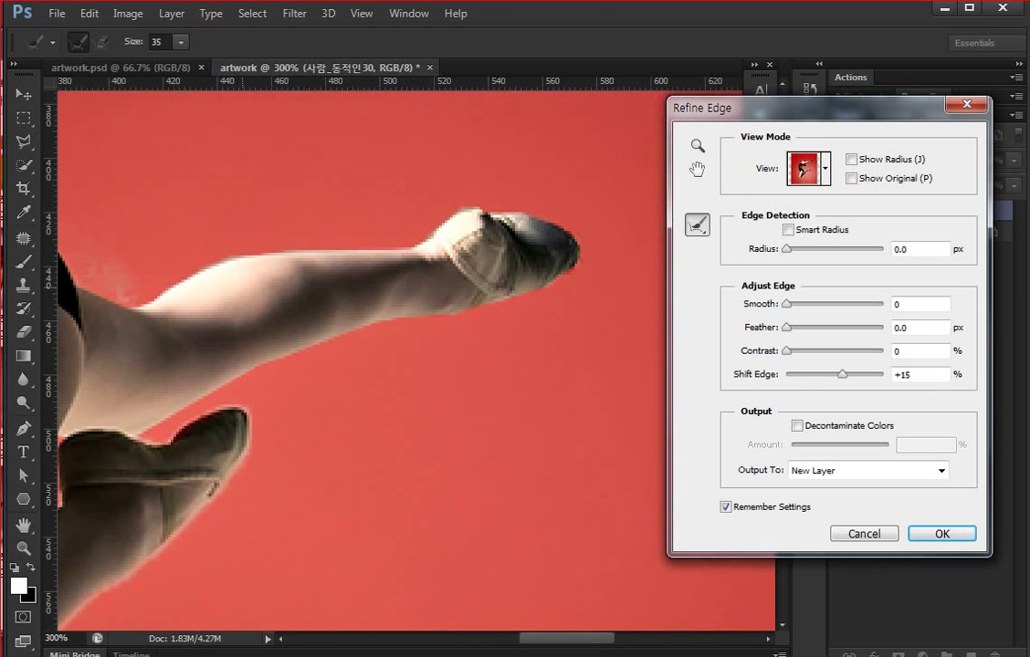
scroll(365, 356, "down", 2)
scroll(365, 356, "down", 2)
scroll(365, 356, "left", 1)
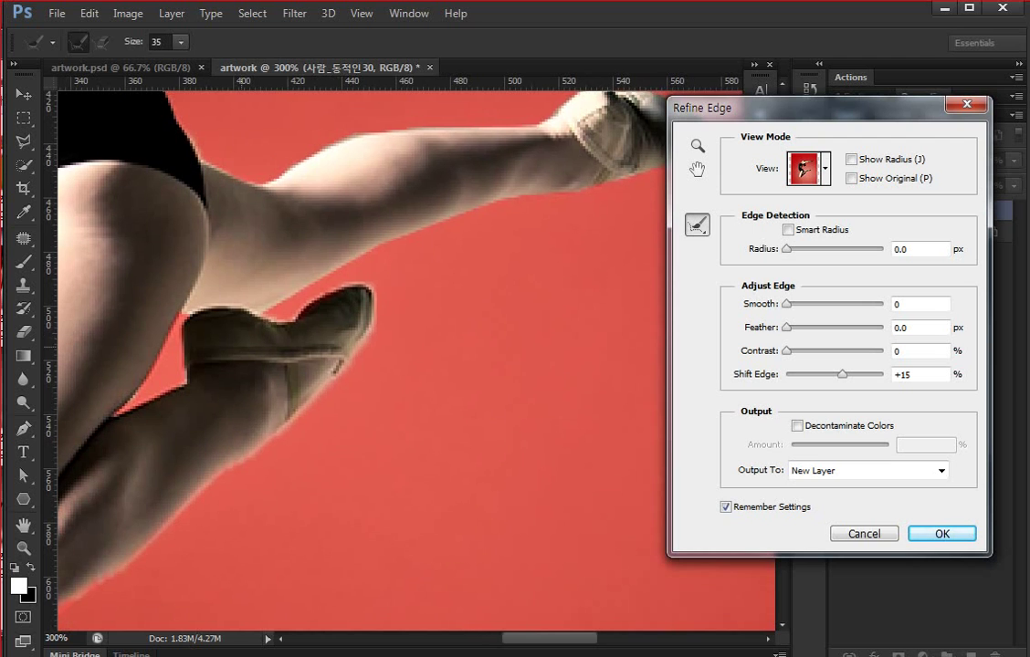
scroll(365, 356, "left", 2)
scroll(347, 356, "down", 1)
scroll(347, 356, "down", 3)
scroll(347, 356, "left", 3)
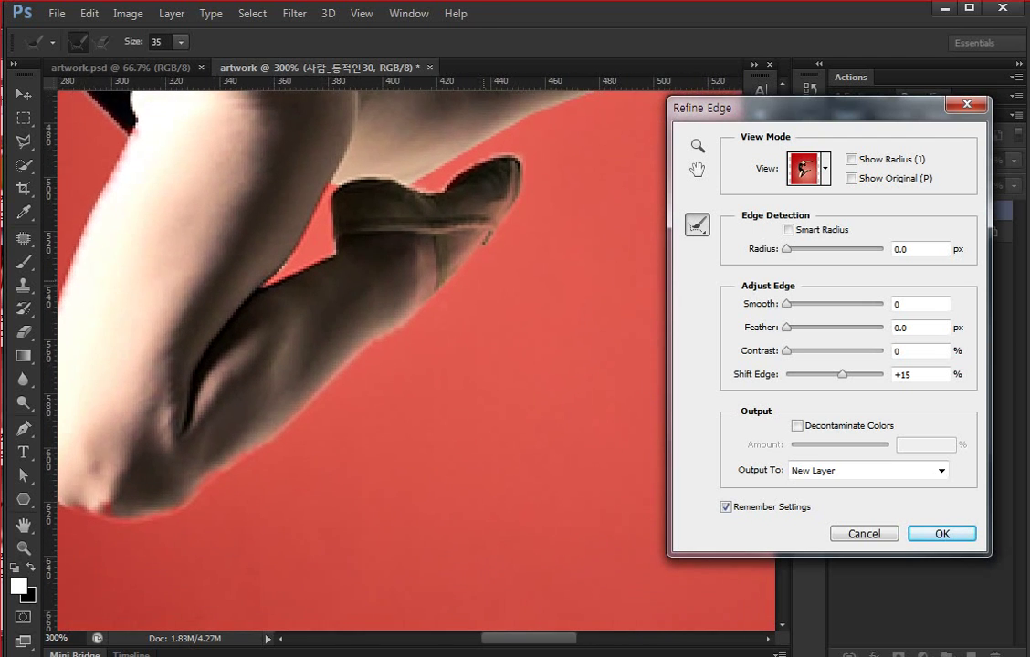
scroll(366, 356, "left", 1)
scroll(365, 356, "down", 1)
scroll(366, 356, "left", 5)
scroll(366, 356, "down", 3)
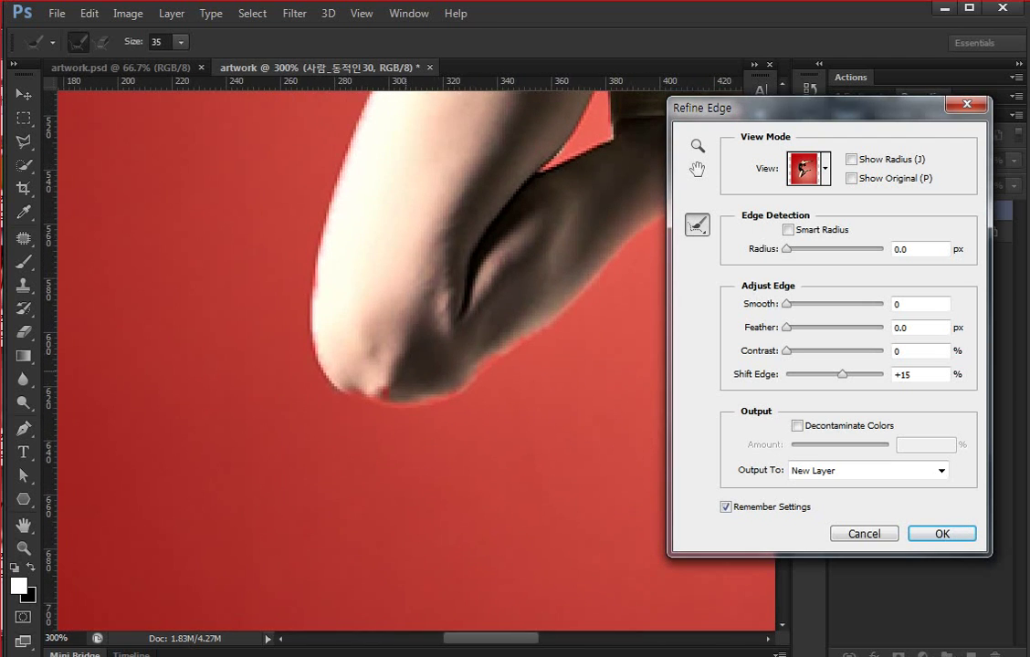
scroll(365, 356, "up", 5)
scroll(365, 356, "right", 2)
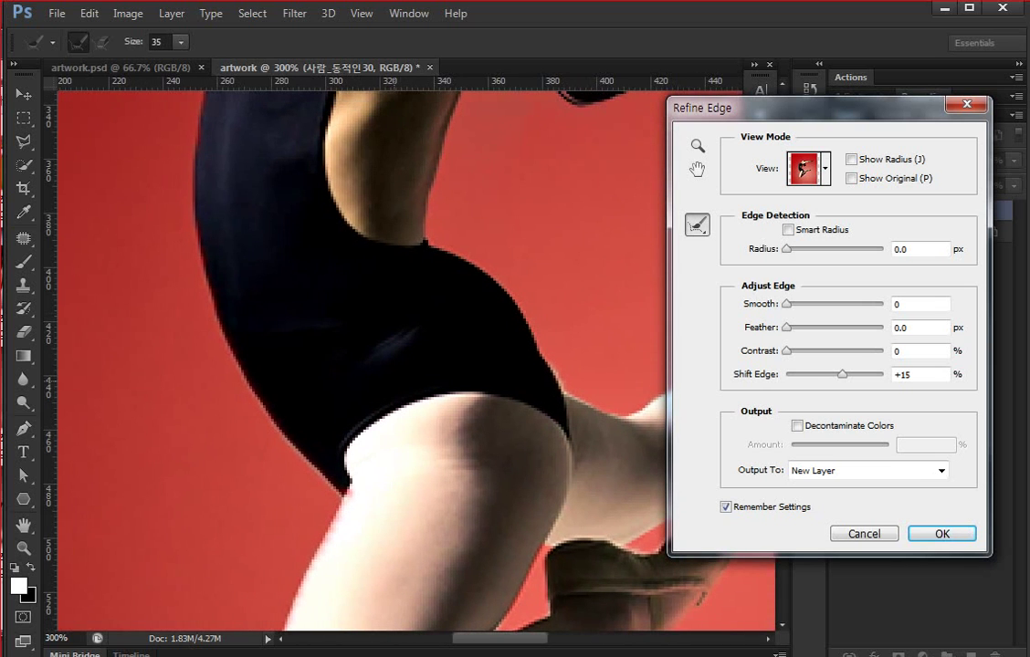
scroll(366, 356, "left", 1)
scroll(365, 356, "left", 2)
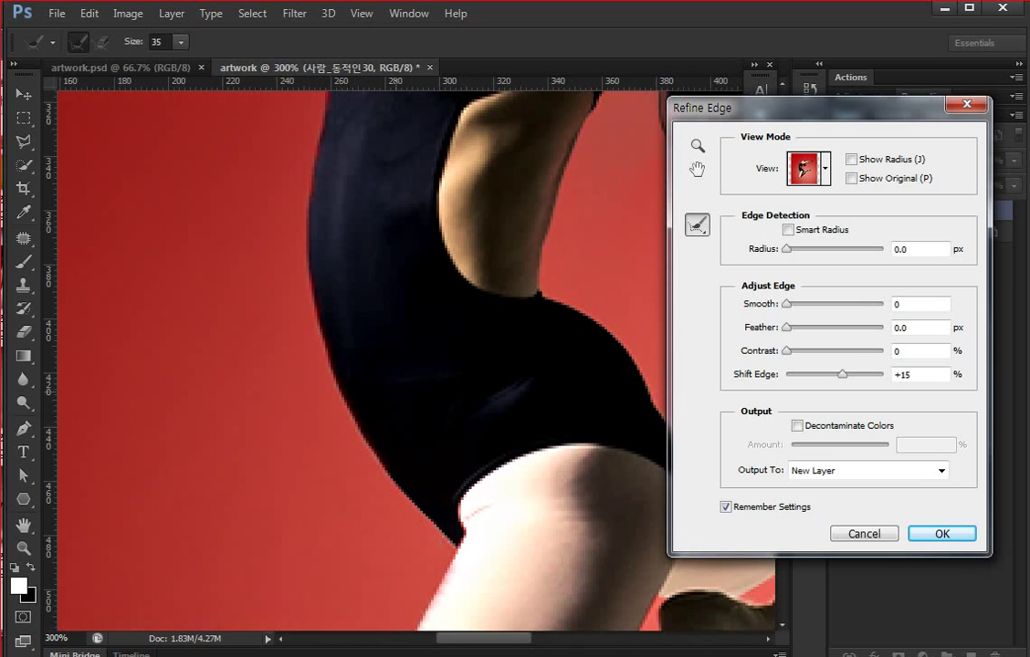
scroll(365, 356, "up", 2)
scroll(366, 356, "up", 1)
scroll(365, 356, "up", 2)
scroll(366, 356, "up", 3)
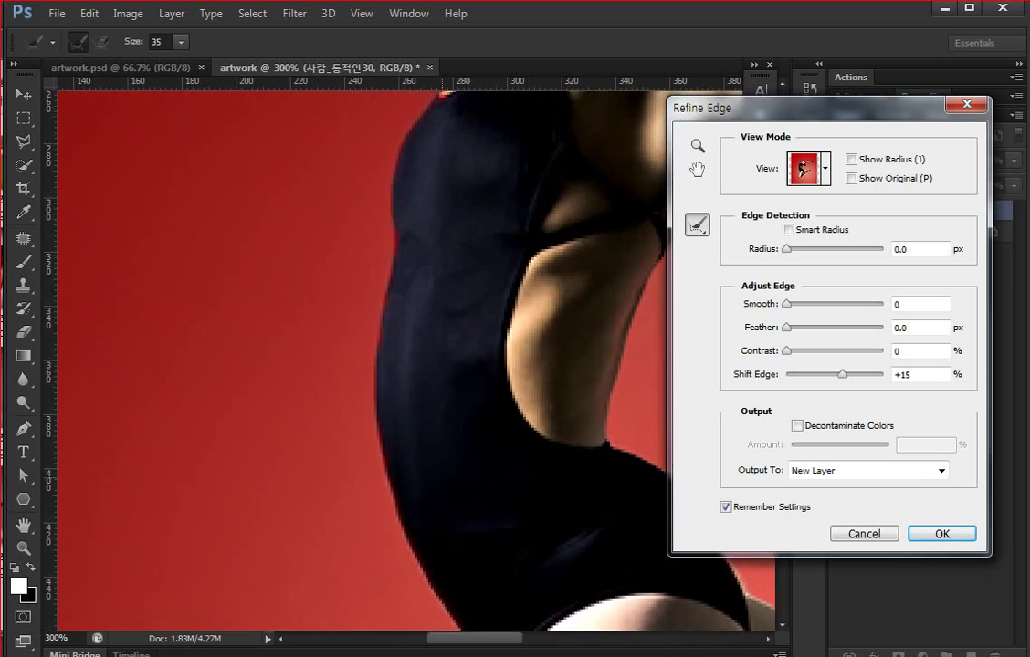
scroll(366, 357, "left", 1)
scroll(365, 356, "up", 2)
scroll(365, 356, "up", 3)
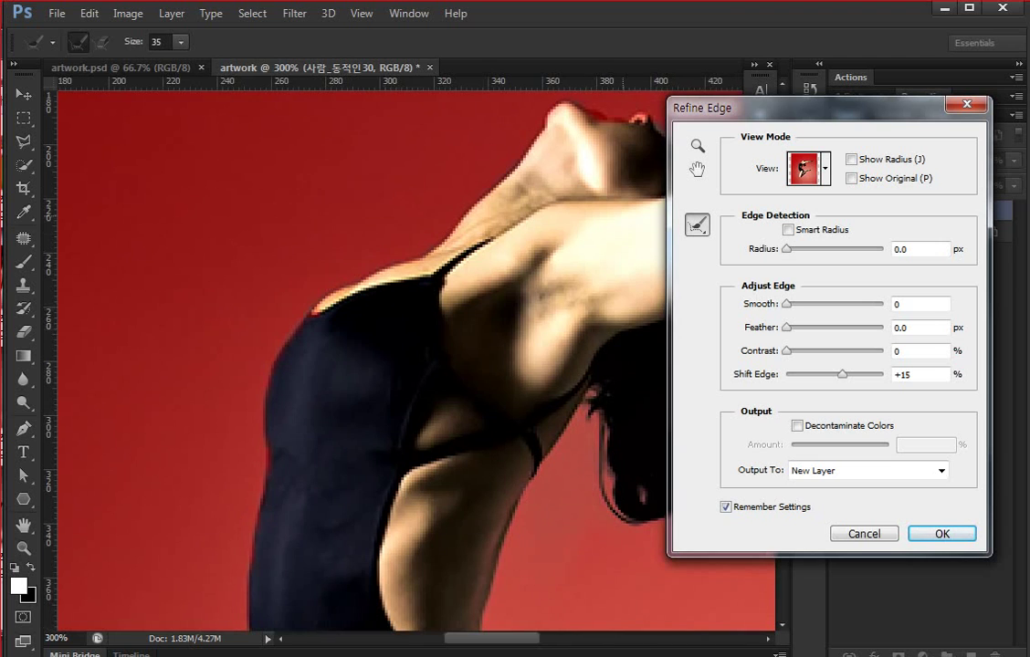
scroll(365, 356, "right", 3)
scroll(366, 356, "right", 2)
scroll(365, 356, "right", 1)
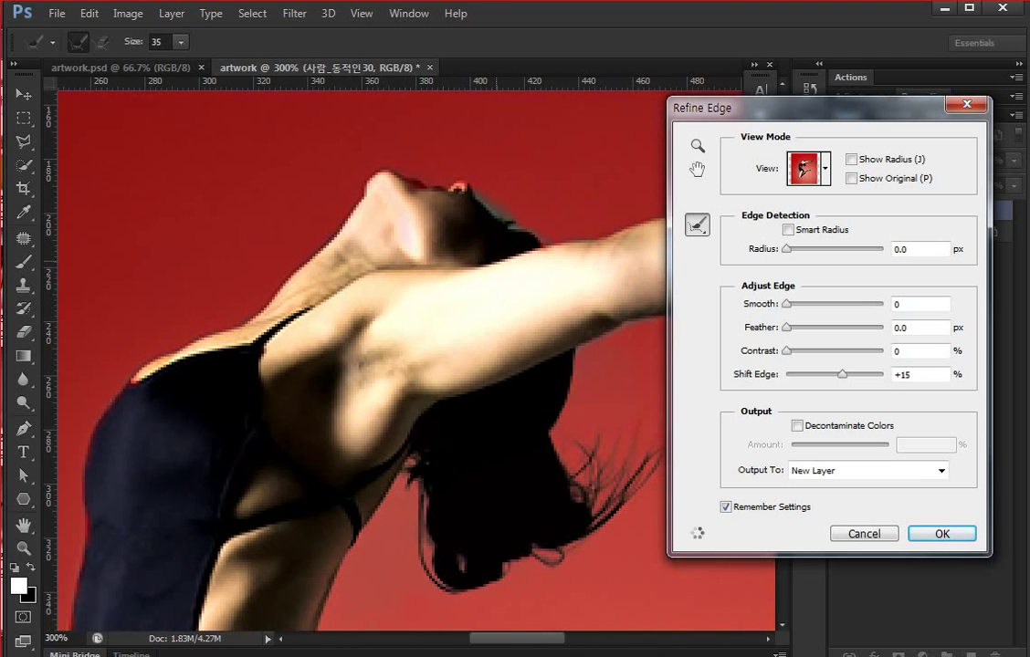
left_click_drag(417, 214, 534, 240)
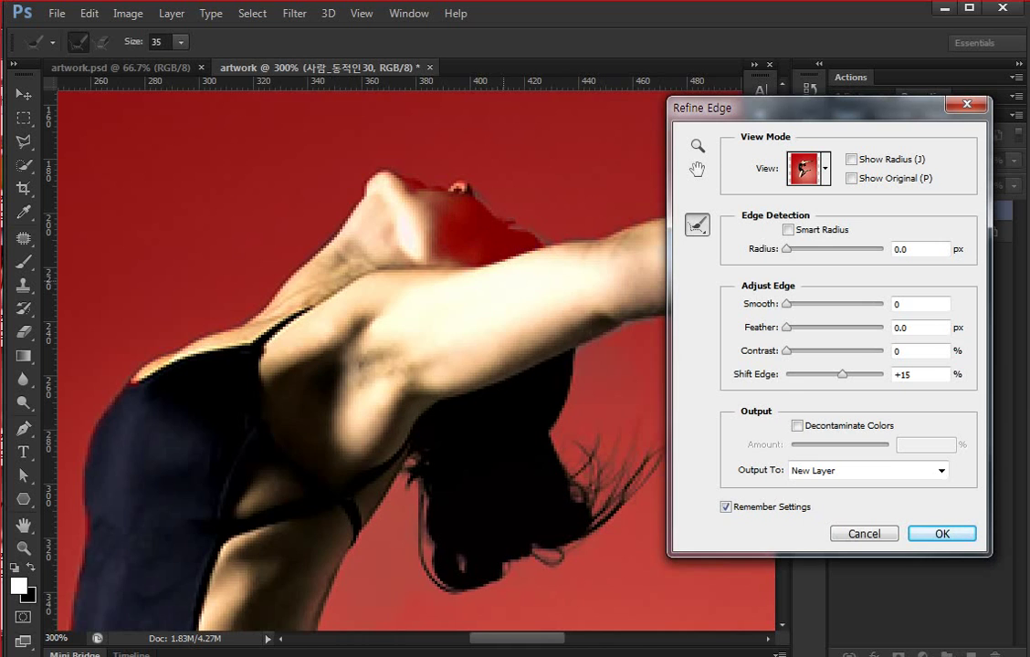
scroll(365, 356, "up", 3)
scroll(365, 356, "right", 2)
Apply Refine Edge as a new layer and delete the hidden original dancer layer.
key("Return")
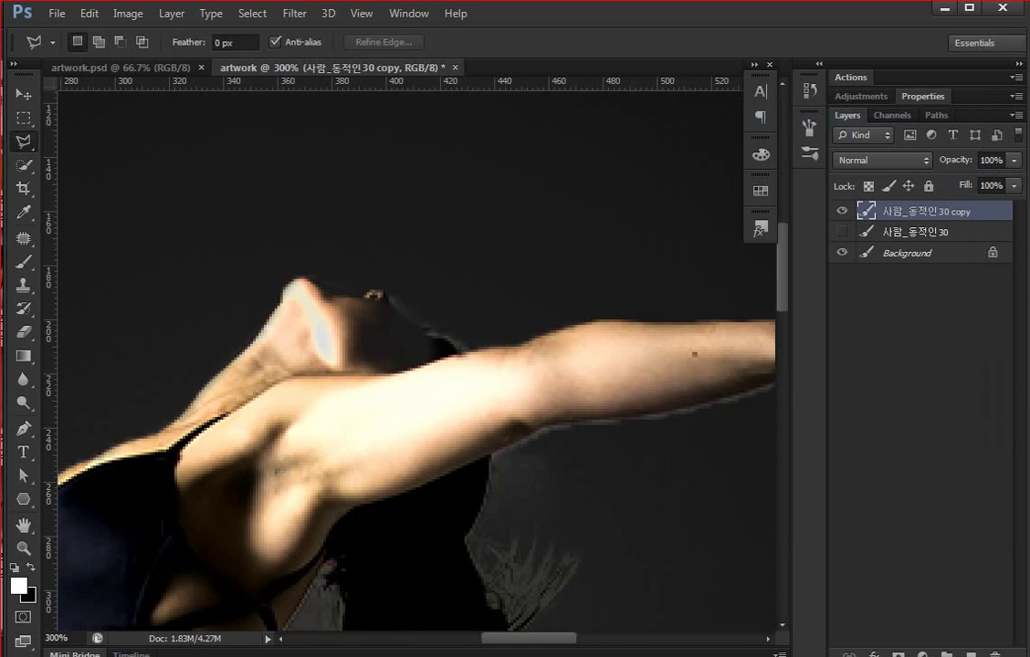
key("ctrl+1")
key("ctrl+minus")
key("ctrl+minus")
key("ctrl+plus")
key("v")
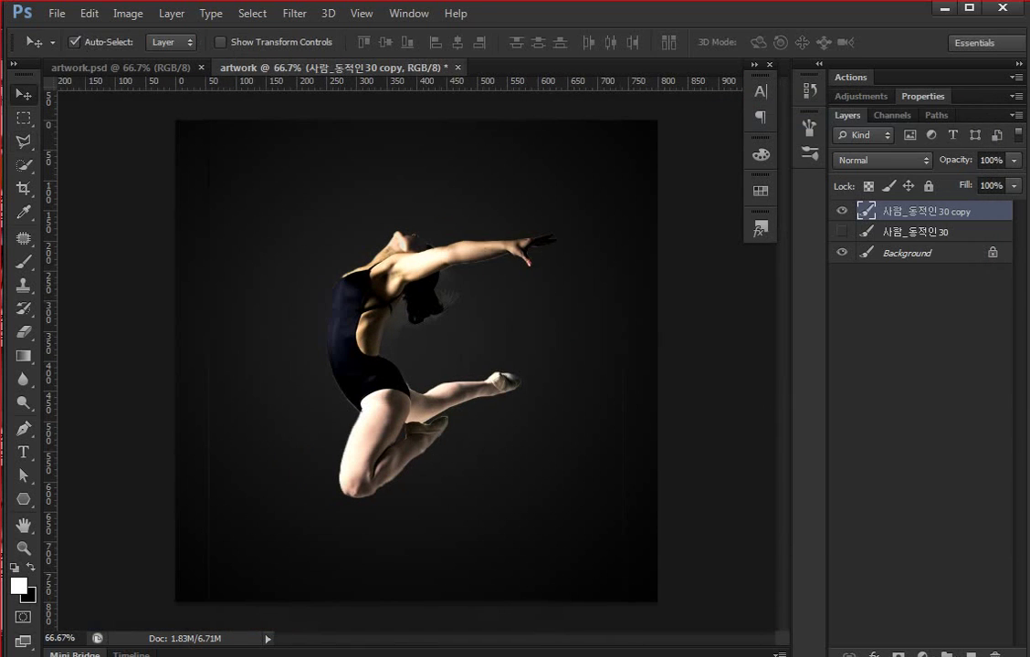
key("alt+bracketleft")
key("Delete")
Fill the border outside a rectangle around the dancer, then deselect.
key("l")
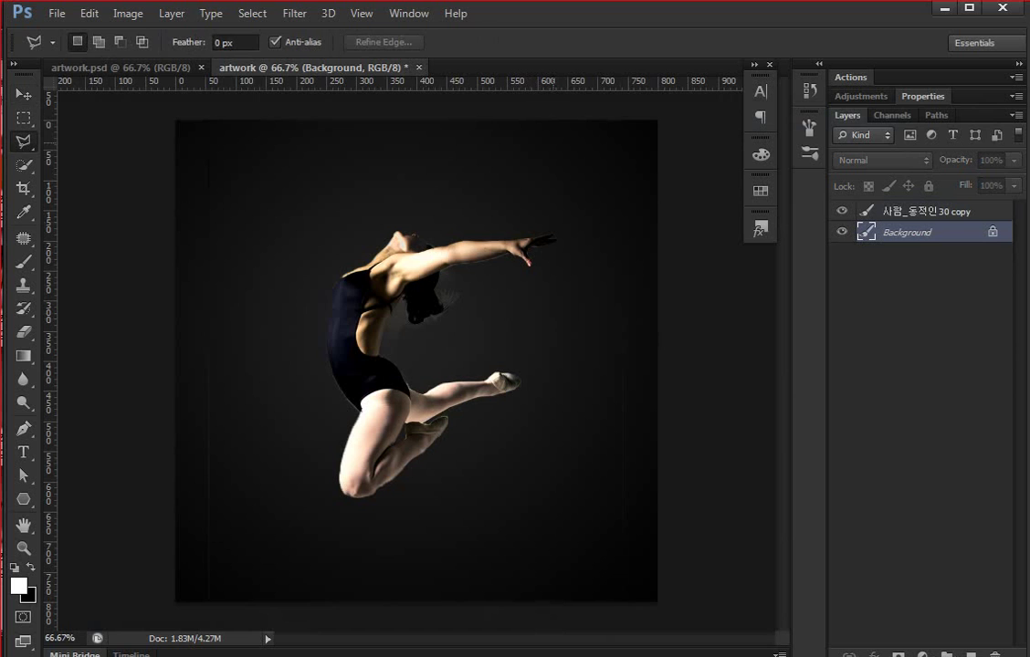
key("m")
left_click_drag(258, 170, 574, 522)
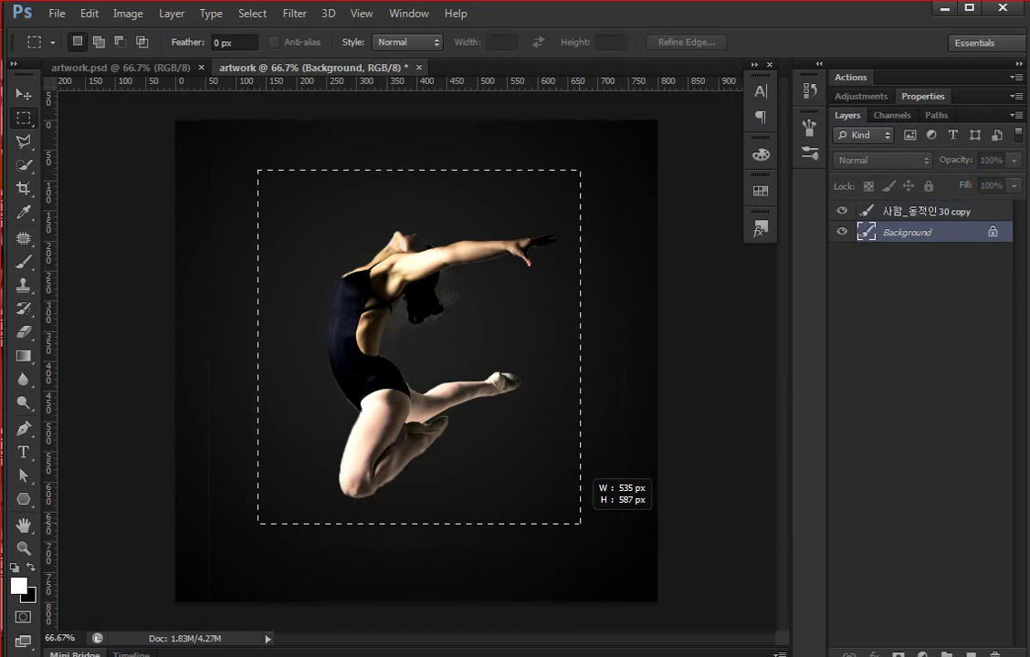
key("ctrl+shift+i")
key("shift+F5")
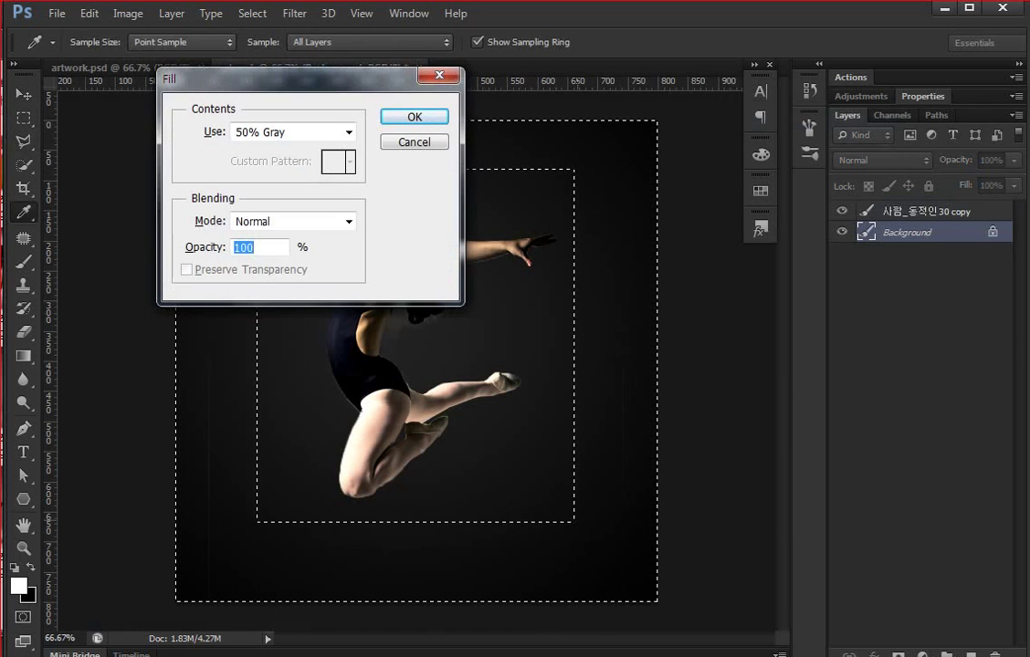
key("Return")
key("alt+bracketright")
key("ctrl+d")
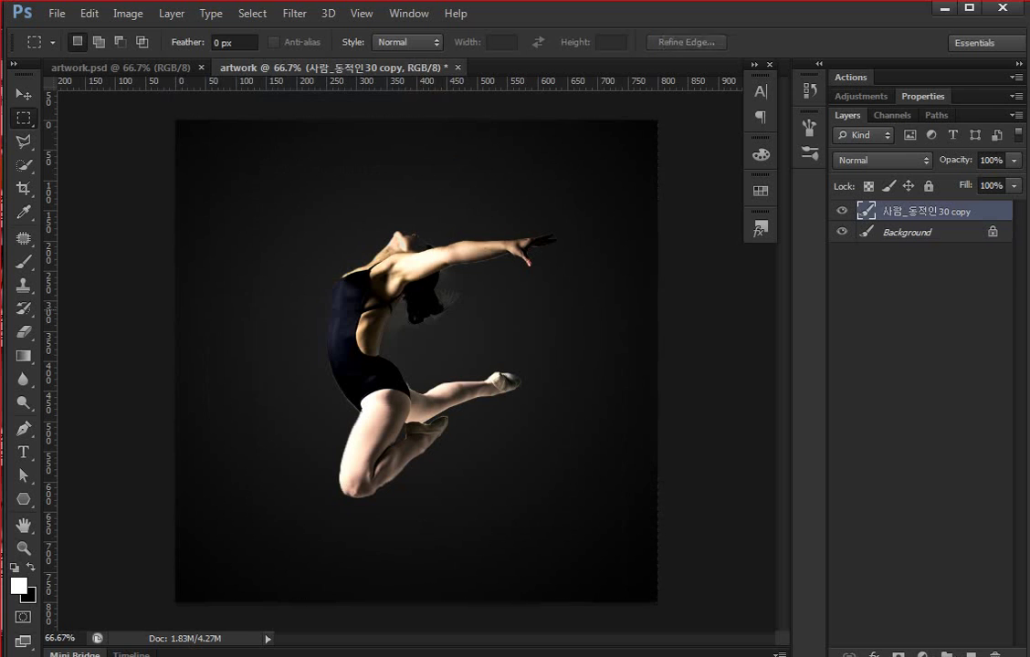
Return the canvas to 66.7% view and bring the Explorer photo folder forward.
key("v")
key("ctrl+plus")
key("ctrl+plus")
key("ctrl+minus")
key("ctrl+minus")
key("ctrl+minus")
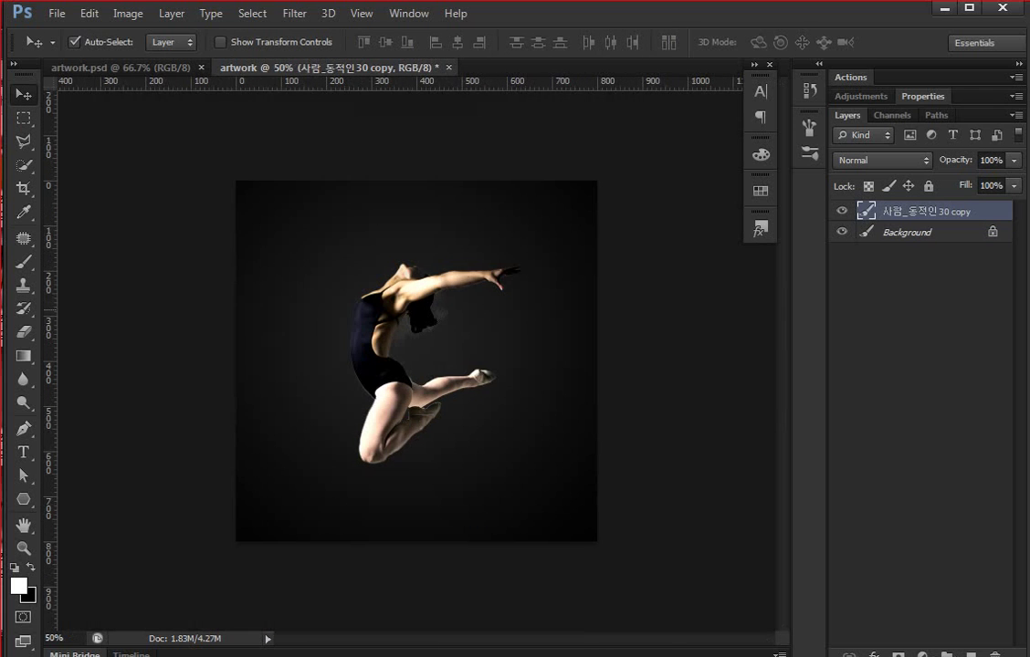
key("ctrl+plus")
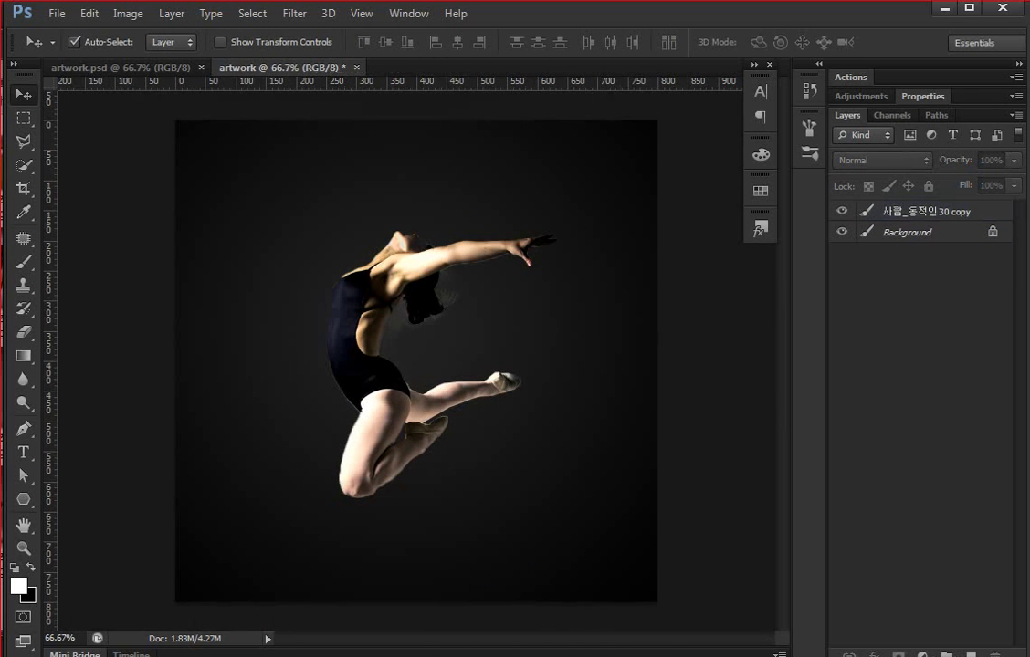
key("alt+Tab")
Browse the splash folder and place 파도_거친23.png into the artwork as a layer.
scroll(274, 347, "down", 5)
scroll(274, 347, "down", 3)
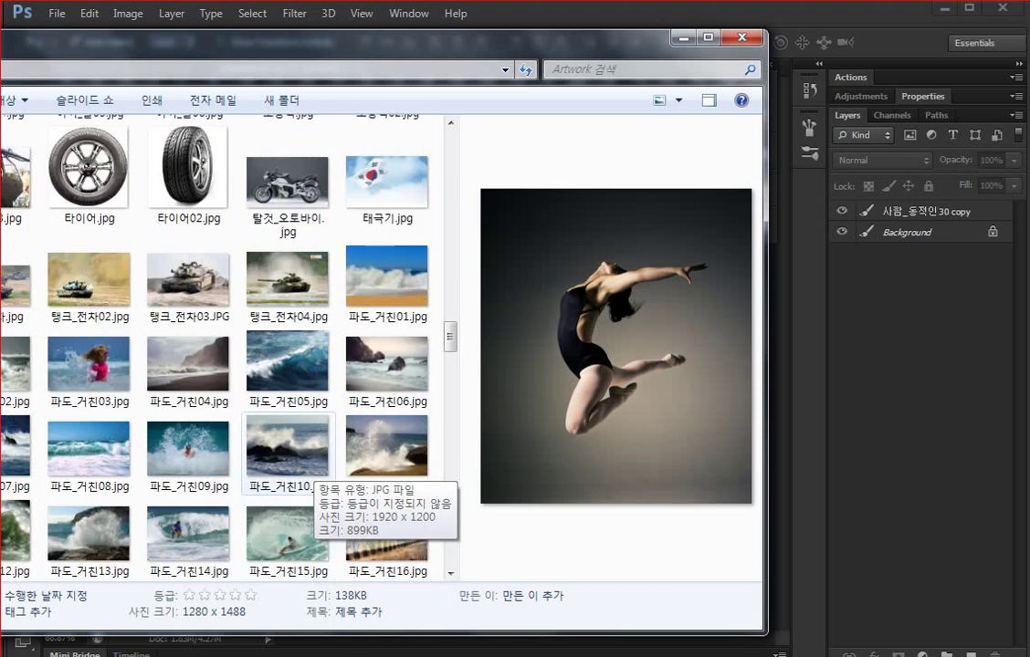
scroll(274, 347, "up", 3)
scroll(274, 347, "down", 5)
scroll(274, 347, "down", 3)
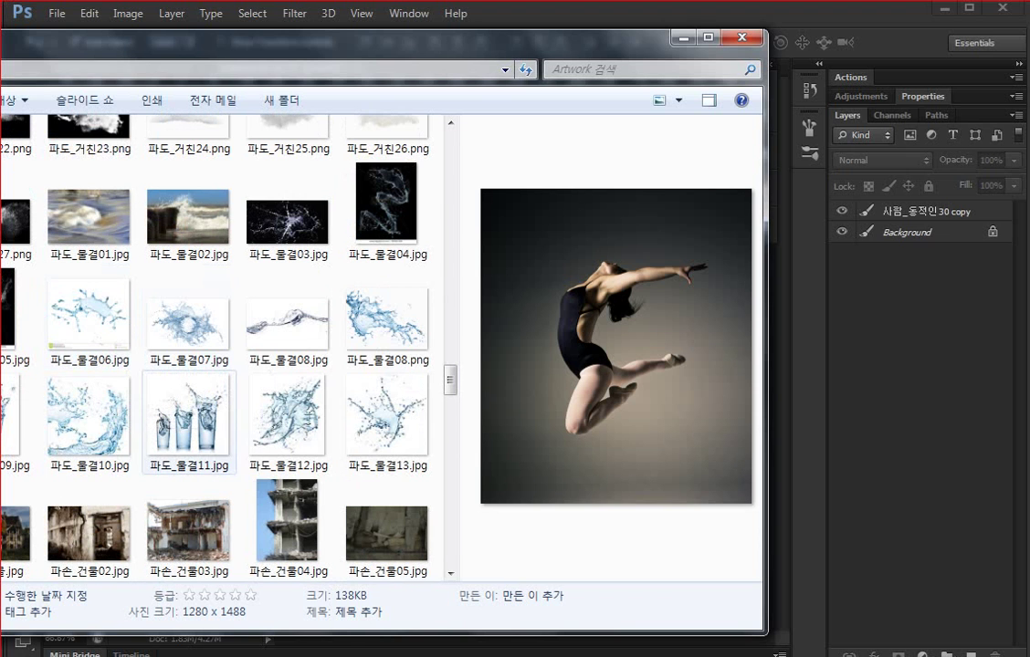
left_click(385, 206)
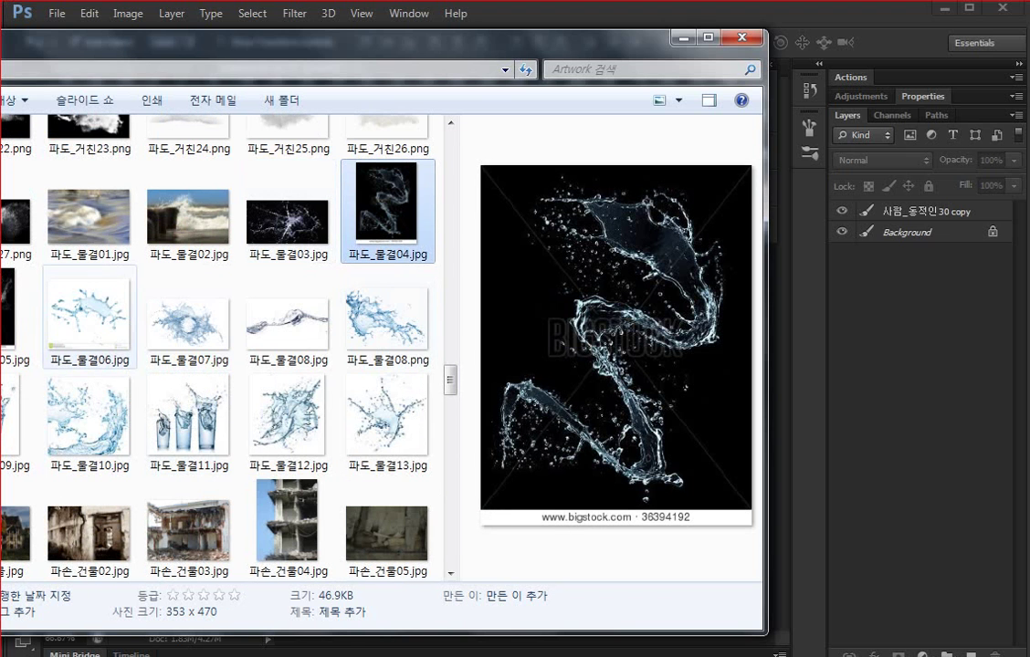
scroll(88, 342, "up", 2)
left_click(88, 342)
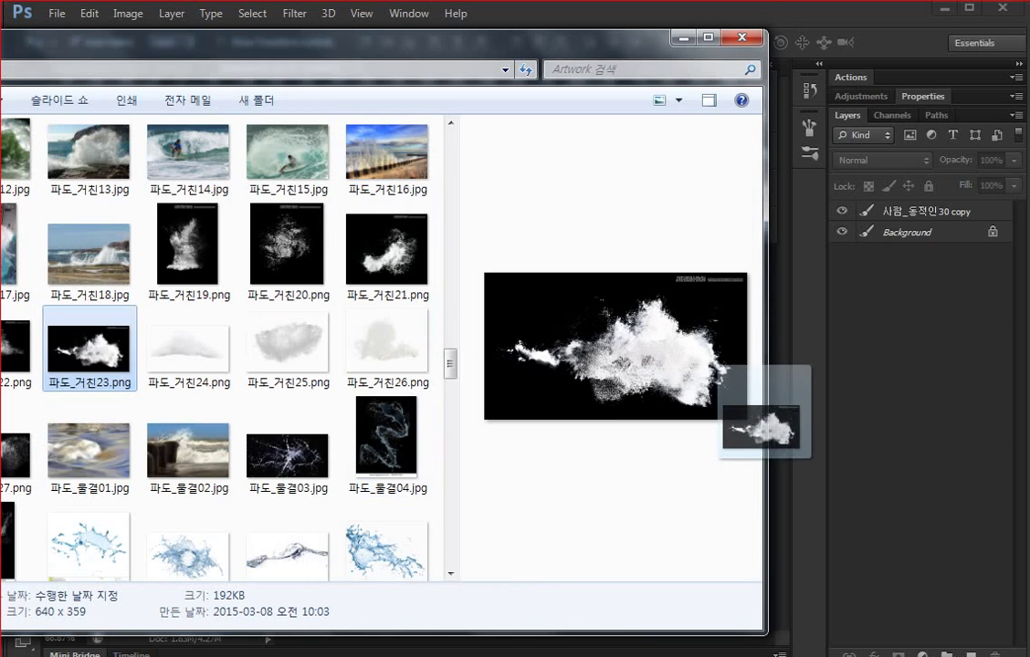
left_click_drag(88, 342, 758, 420)
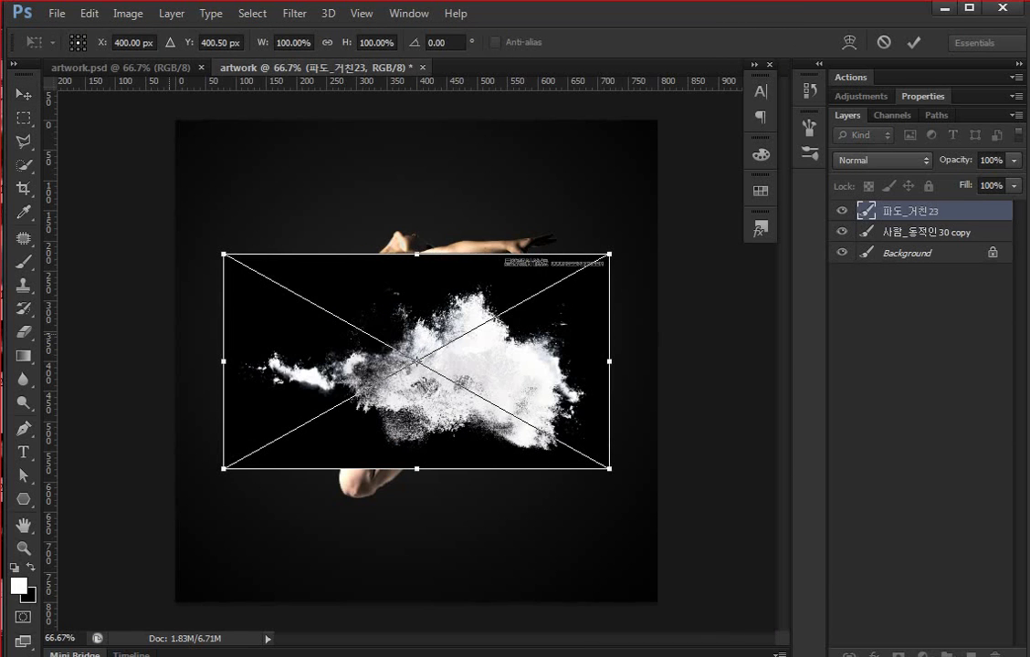
key("Return")
Place 파도_거친22, 파도_거친21 and 파도_거친19 into the artwork as layers.
key("alt+Tab")
left_click_drag(14, 347, 758, 503)
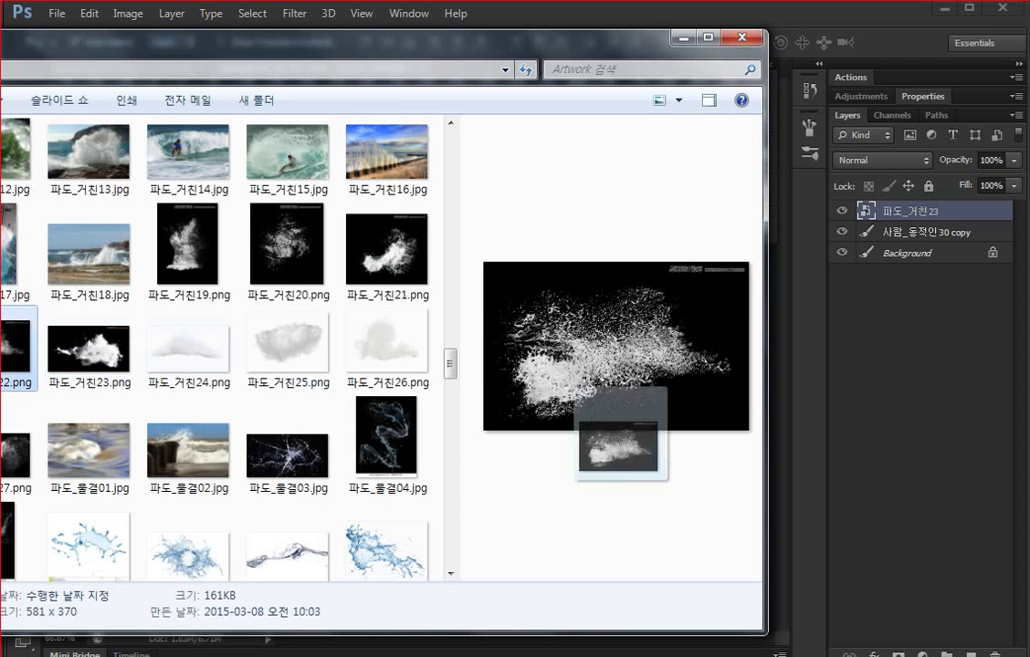
key("Return")
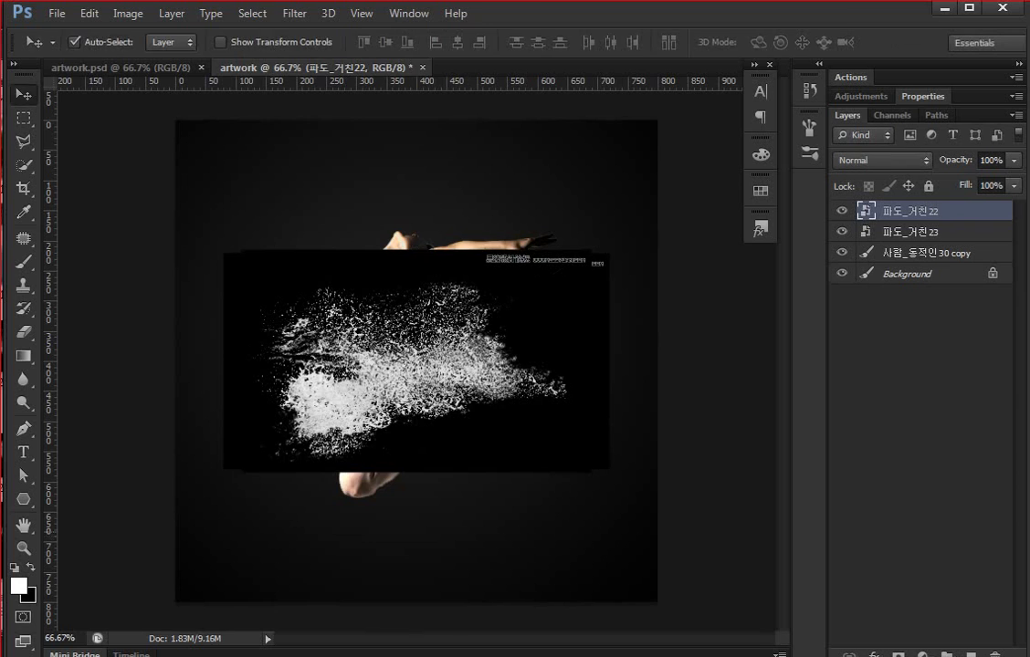
key("alt+Tab")
mouse_move(386, 251)
left_mouse_down()
mouse_move(756, 365)
mouse_move(640, 384)
left_mouse_up()
key("Return")
key("alt+Tab")
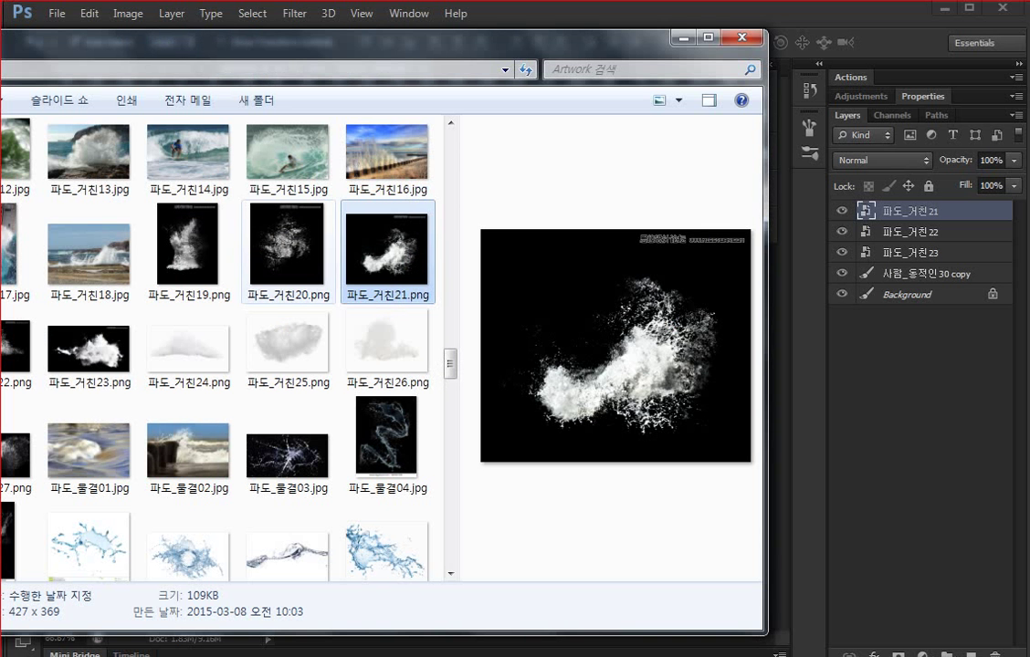
left_click_drag(187, 246, 639, 383)
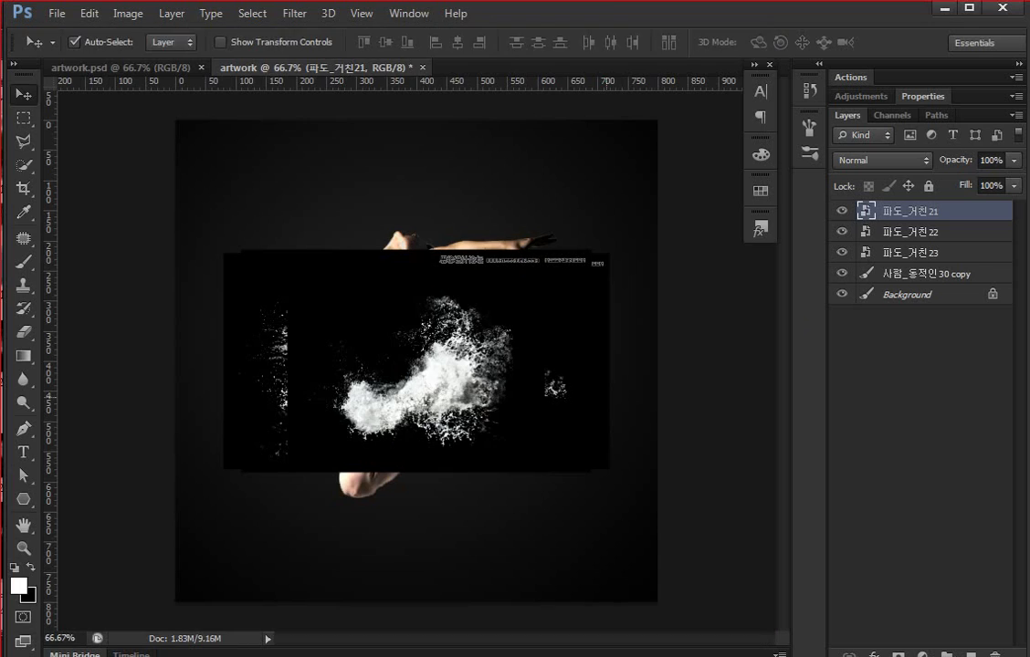
key("Return")
key("alt+Tab")
Preview the 파도_물결 images and place the blue 파도_물결08.png splash as a layer.
left_click(288, 454)
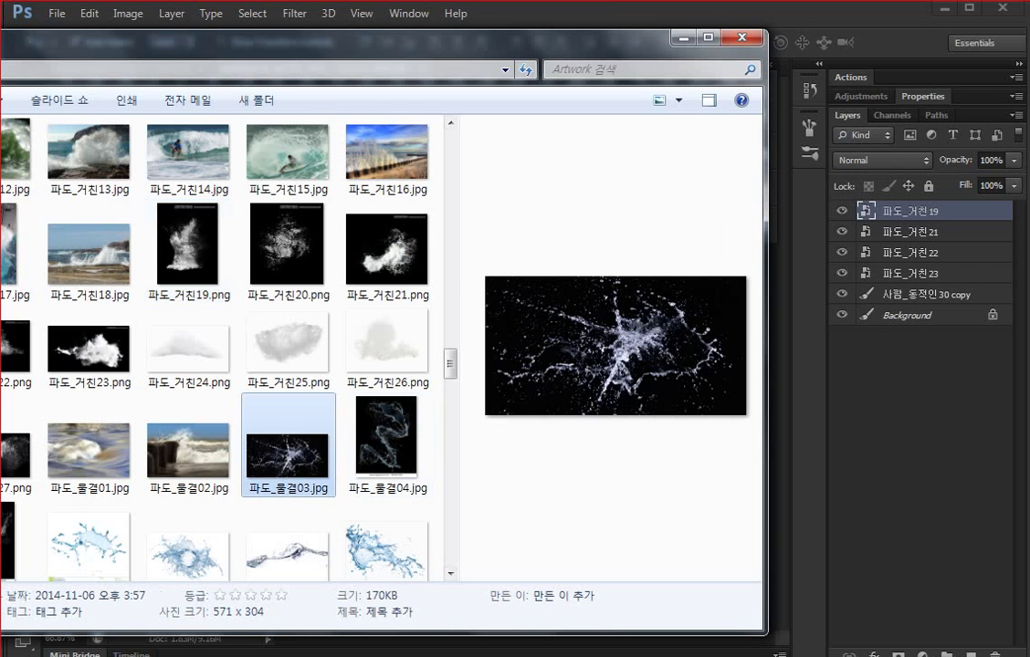
scroll(228, 347, "down", 2)
left_click(89, 315)
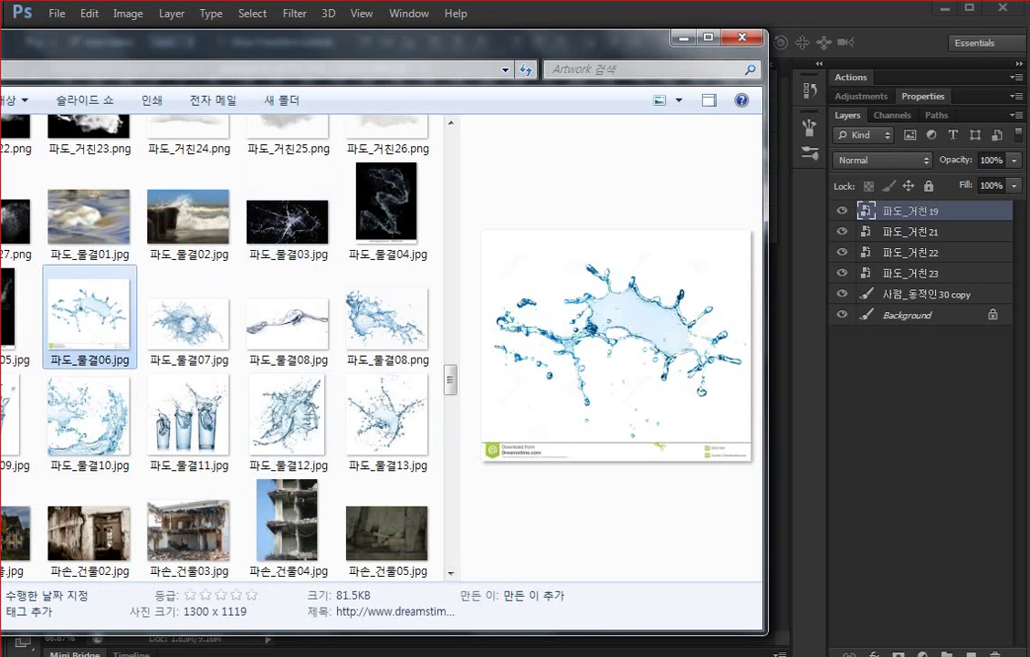
left_click(187, 324)
left_click(386, 320)
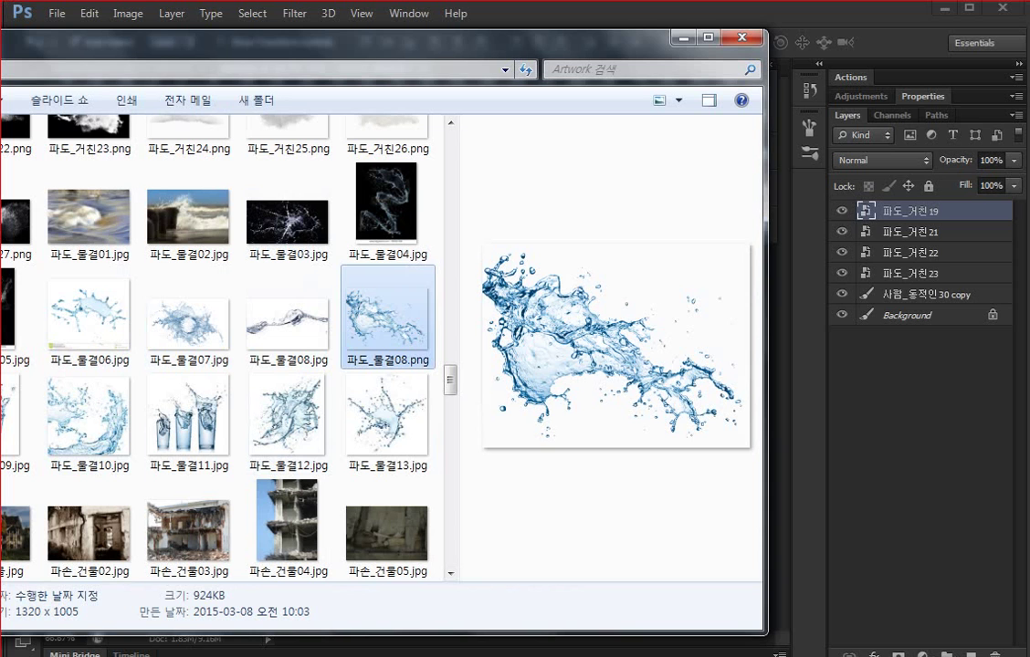
left_click_drag(386, 320, 416, 360)
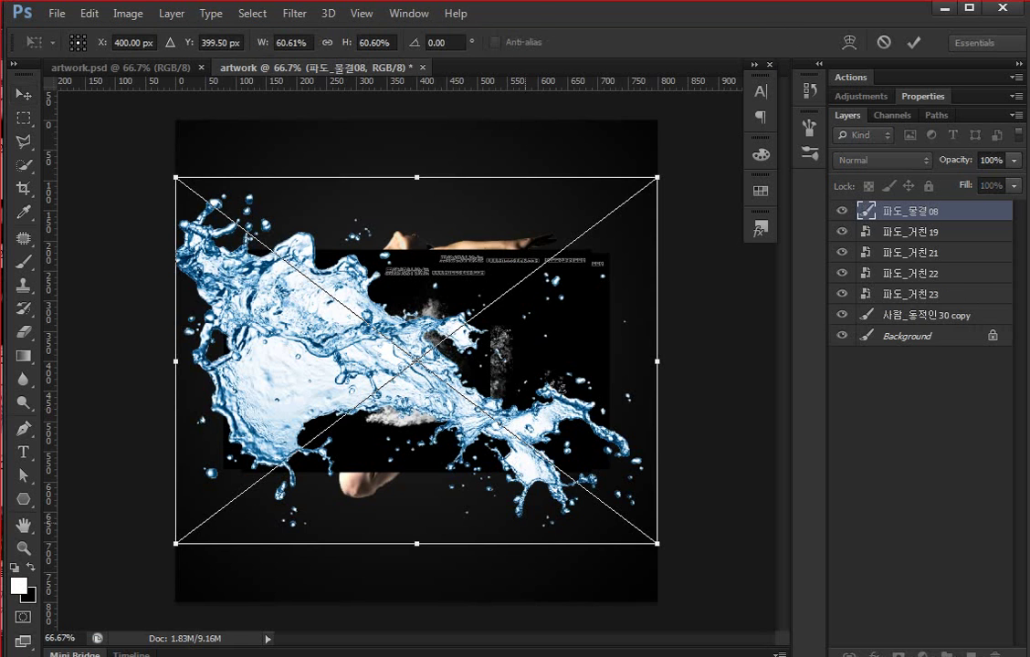
key("Return")
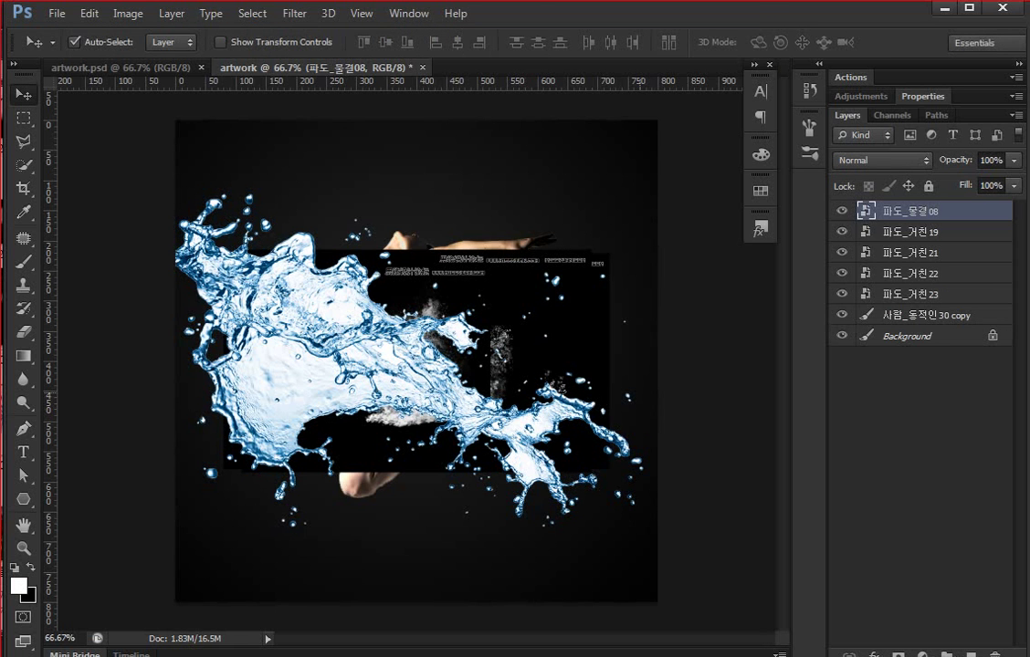
Scale the blue splash to about 40%, move it up-right and tilt it about -50°.
key("ctrl+t")
left_click_drag(657, 177, 586, 227)
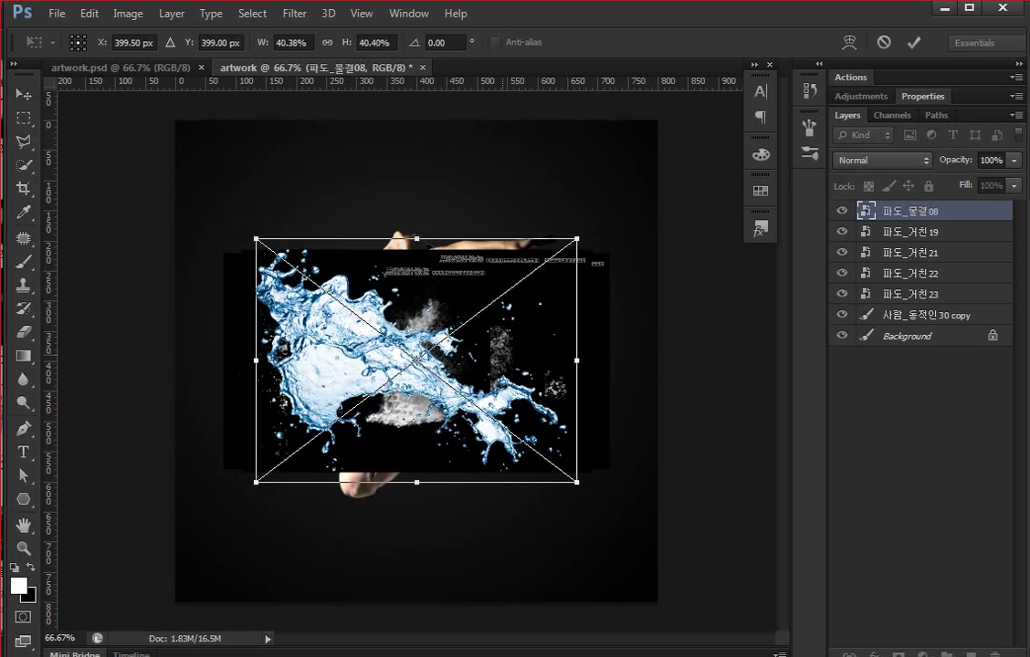
left_click_drag(414, 330, 452, 292)
left_click_drag(639, 438, 741, 272)
key("Return")
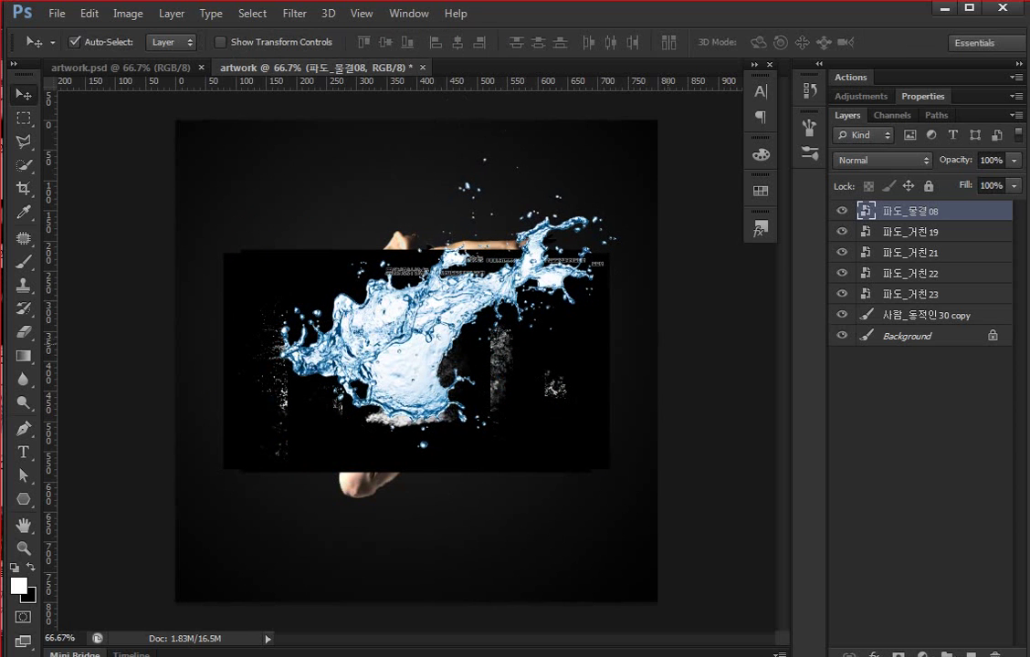
Hide the blue splash and marquee-select the watermark text on 파도_거친19.
left_click(842, 211)
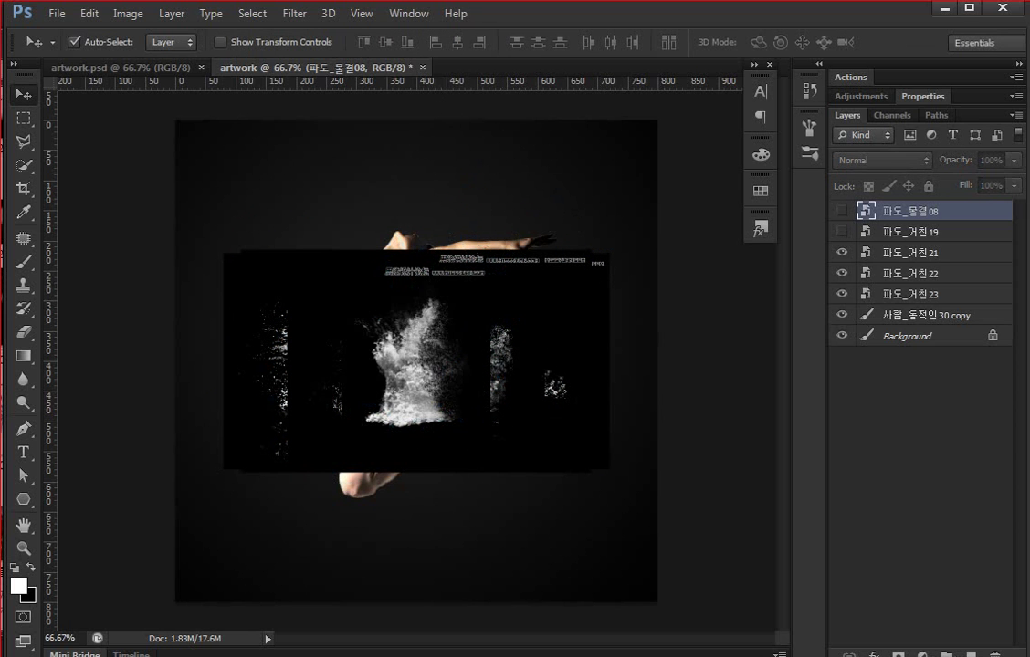
left_click(908, 232)
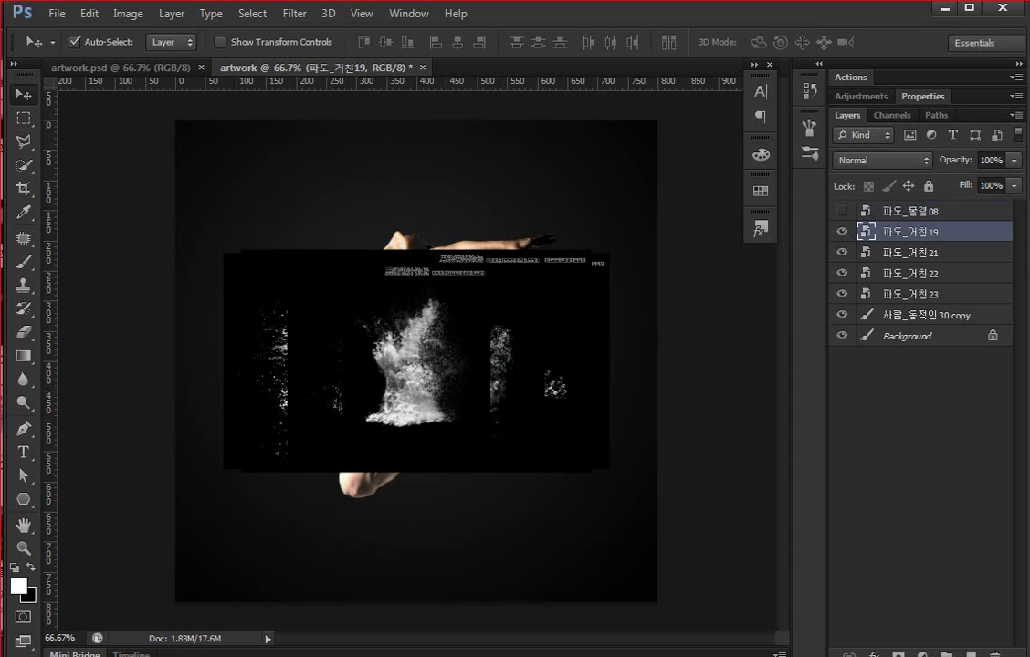
key("m")
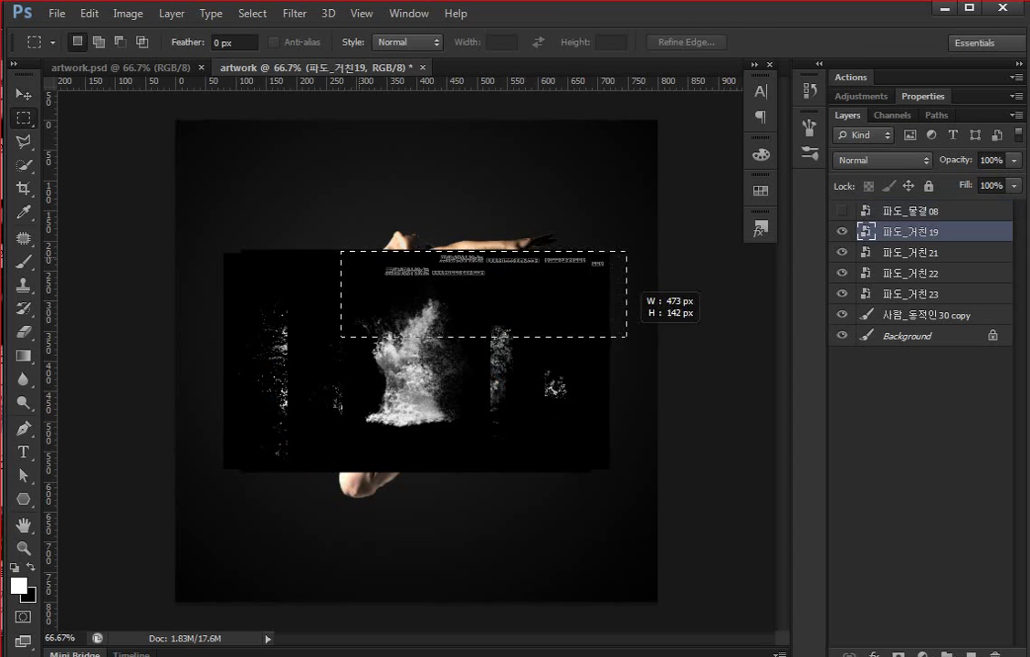
left_click_drag(626, 337, 594, 297)
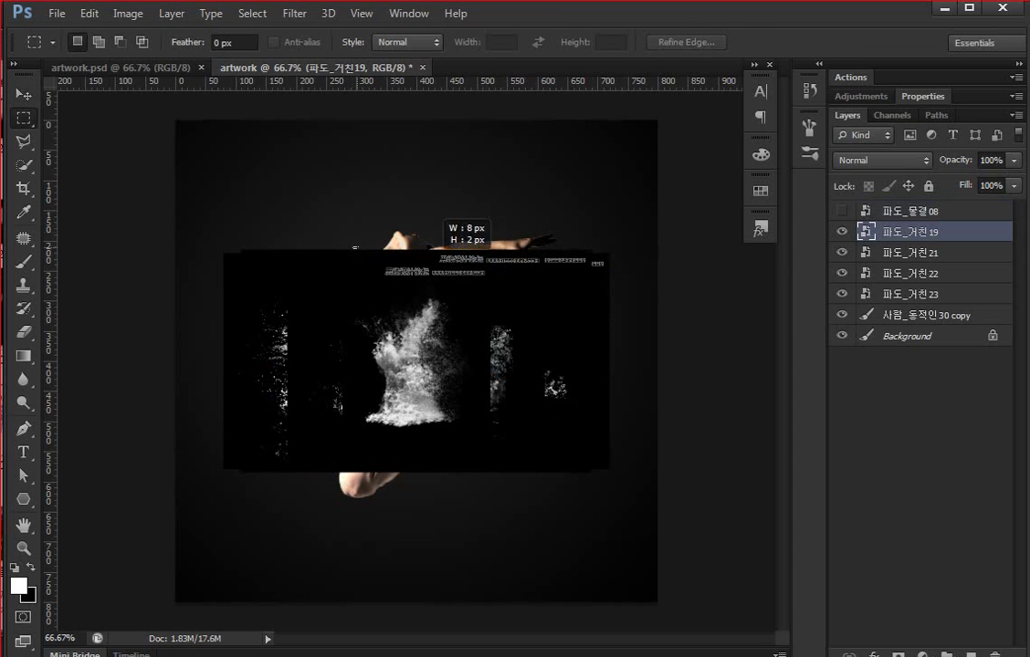
left_click_drag(354, 246, 614, 289)
key("Delete")
key("Return")
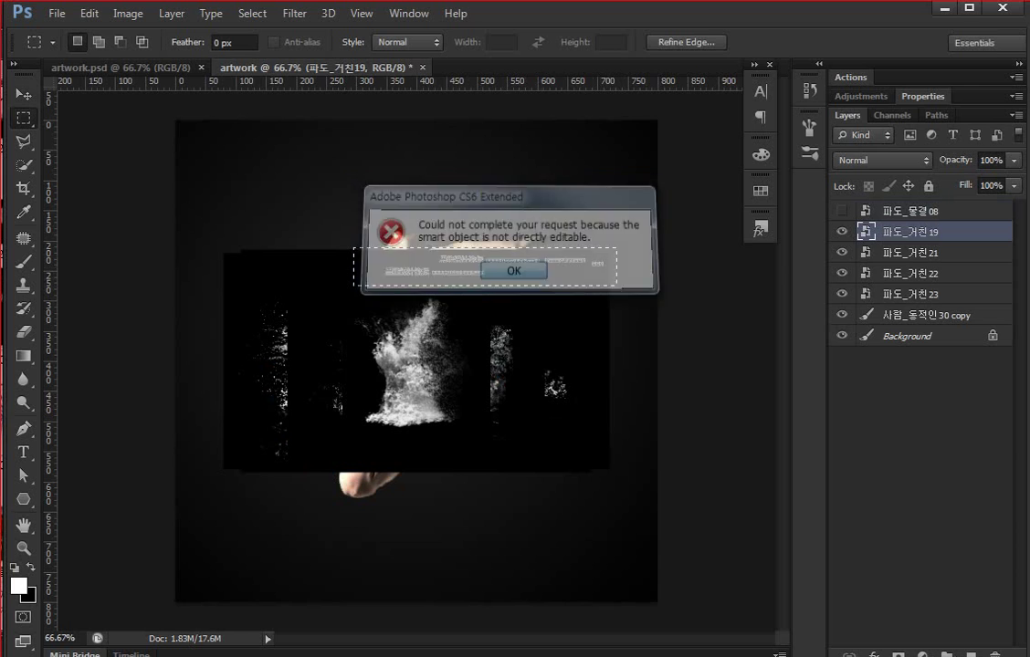
Rasterize the four 파도_거친 splash layers.
right_click(964, 232)
left_click(694, 163)
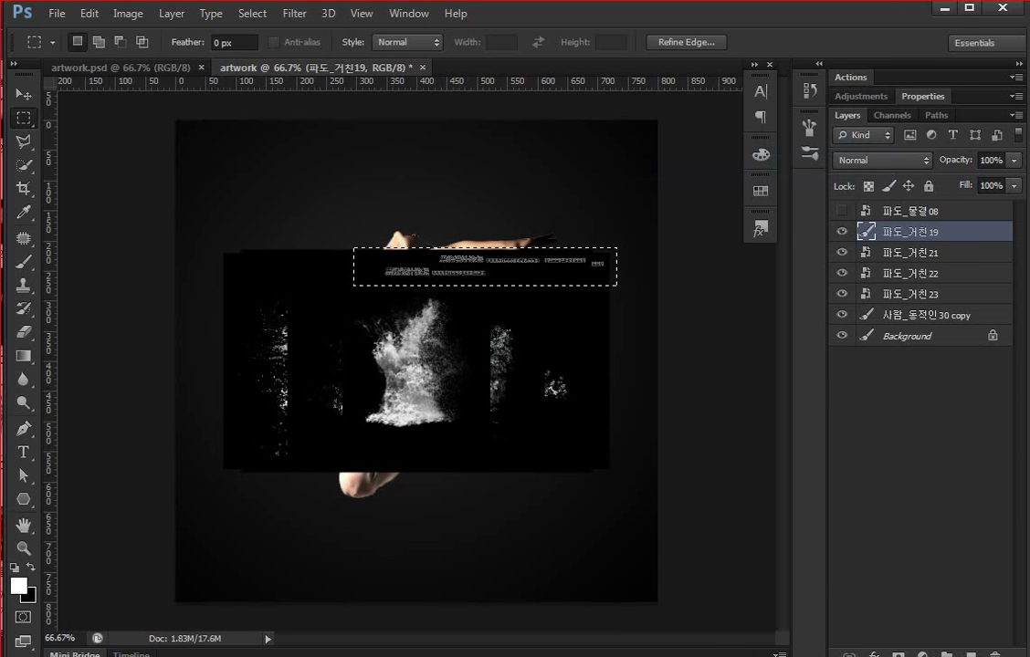
left_click(908, 294, "shift")
right_click(950, 274)
left_click(712, 165)
Delete the selected watermark text from 파도_거친19, 21, 22 and 23.
left_click(913, 232)
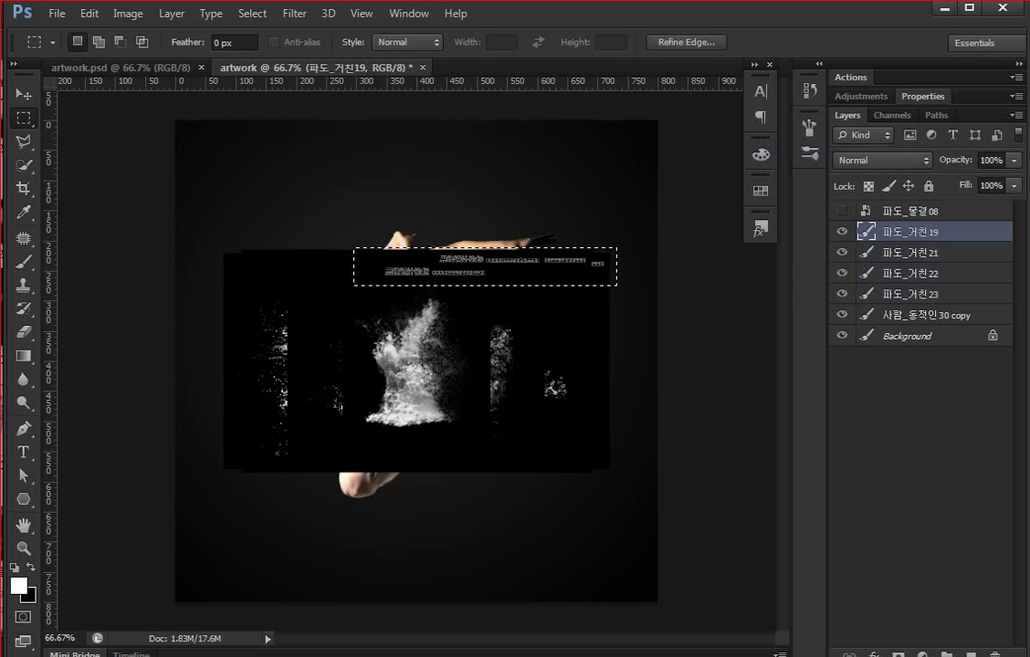
key("Delete")
left_click(914, 252)
key("Delete")
left_click(913, 273)
key("Delete")
left_click(913, 294)
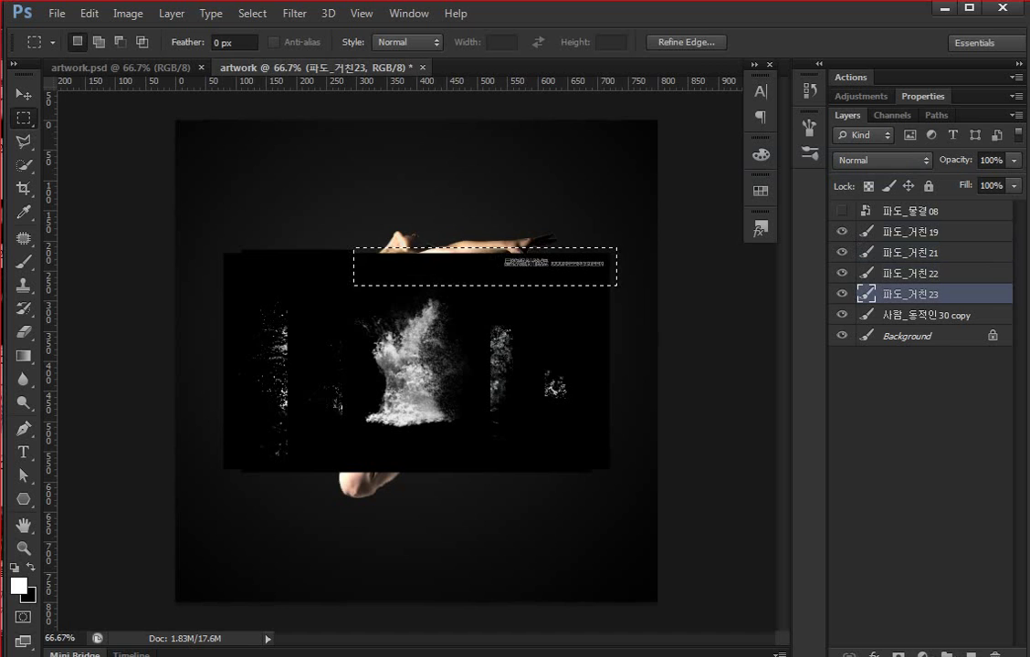
key("Delete")
Deselect, rasterize the 파도_물결08 layer and select all five splash layers.
key("ctrl+d")
key("v")
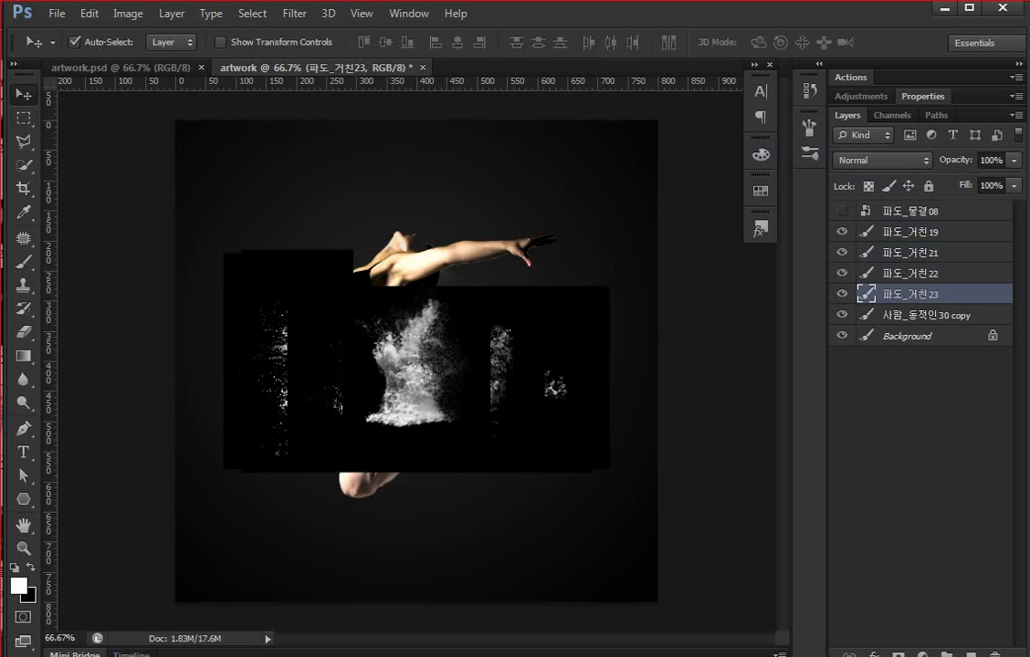
right_click(913, 211)
left_click(716, 162)
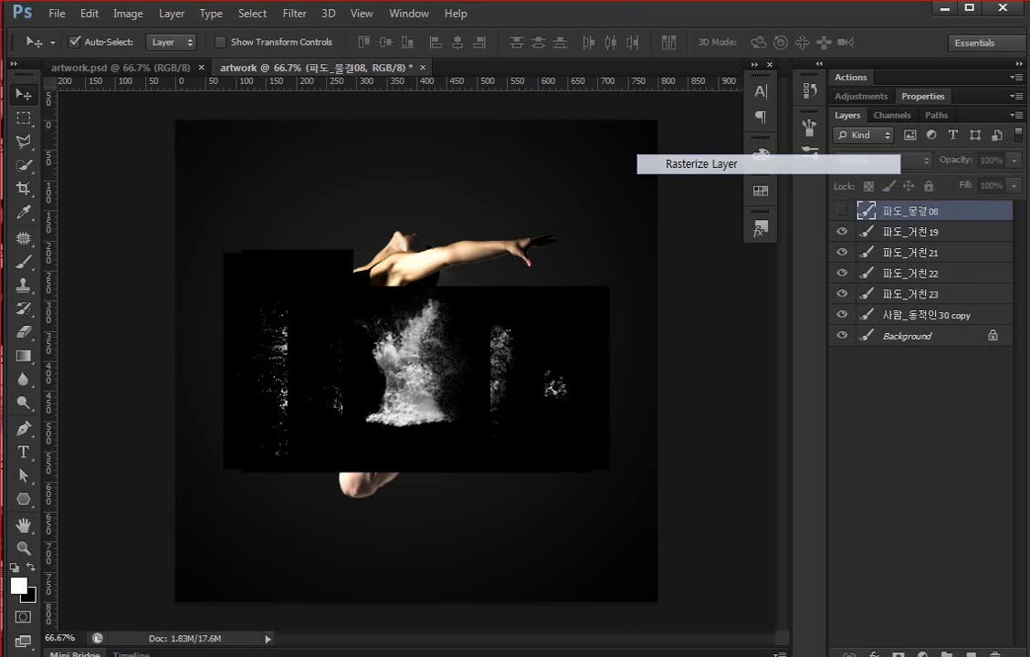
left_click(913, 294, "shift")
Show the water splash again and set the splash layers to Screen blending.
left_click(842, 211)
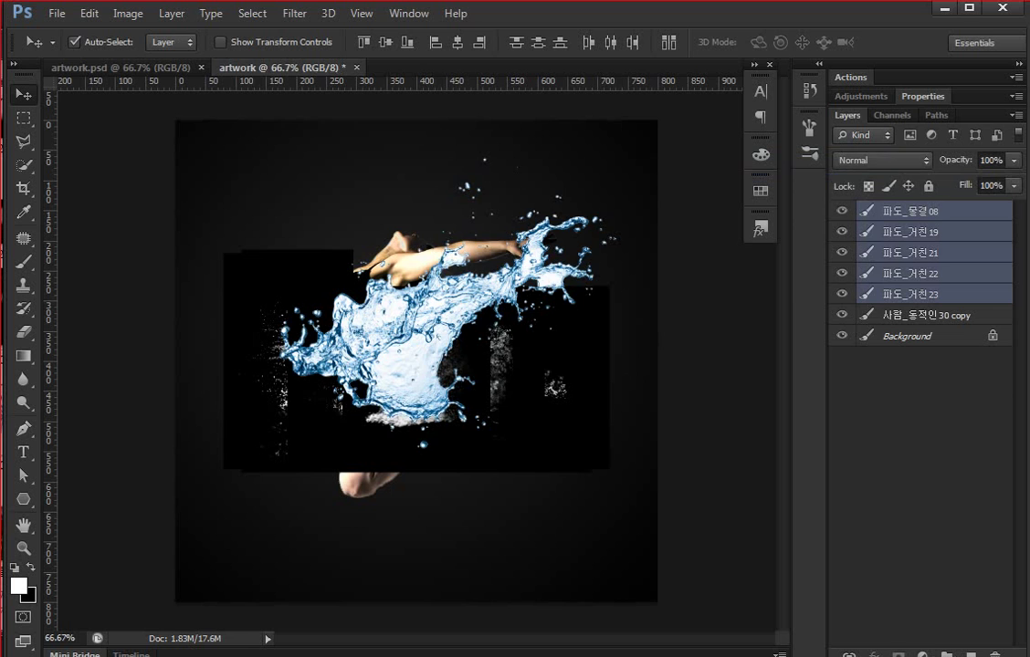
left_click(882, 160)
left_click(886, 323)
left_click(362, 13)
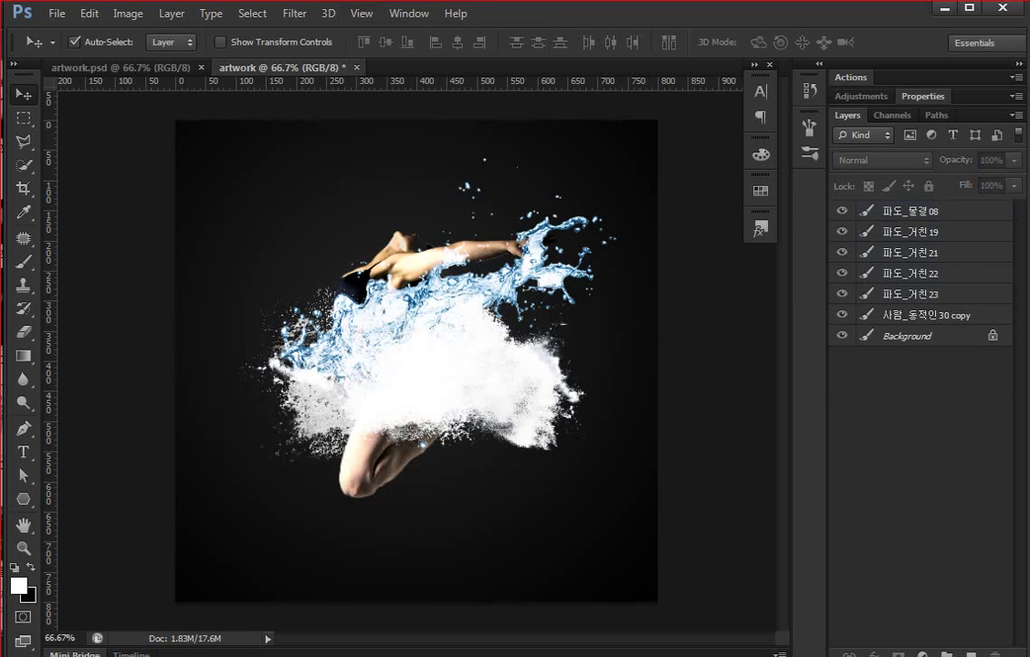
Move the white powder splashes and the blue water splash around the dancer.
left_click(913, 232)
left_click_drag(475, 383, 388, 448)
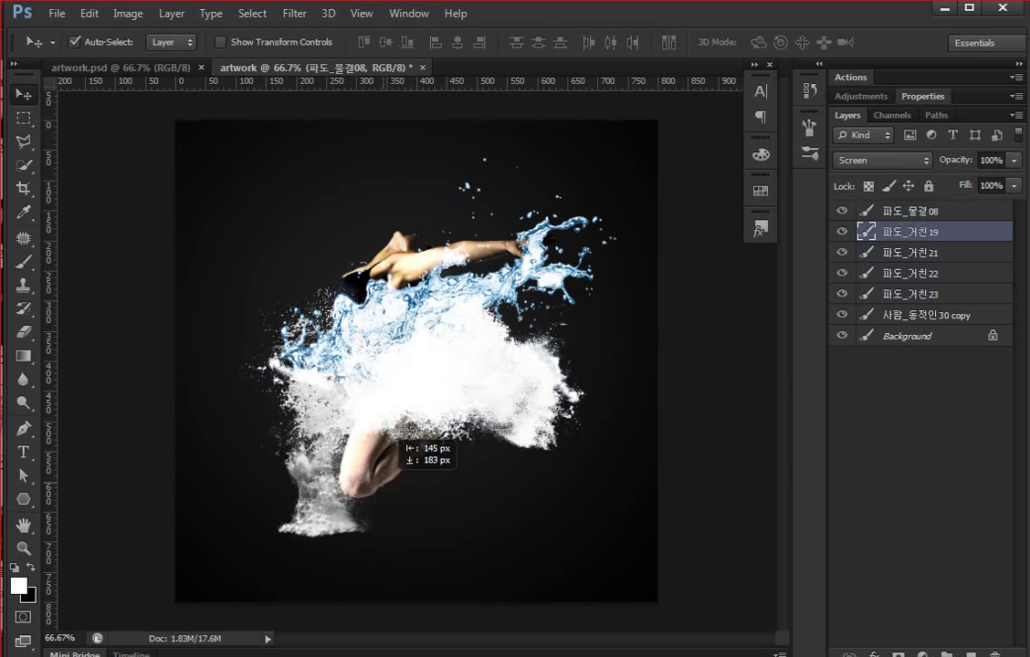
left_click_drag(493, 356, 345, 187)
mouse_move(498, 332)
left_mouse_down()
mouse_move(535, 388)
mouse_move(347, 370)
left_mouse_up()
mouse_move(397, 343)
left_mouse_down()
mouse_move(452, 230)
mouse_move(426, 262)
left_mouse_up()
Shrink the blue water splash to about 69%, tilt it and shift it right.
key("ctrl+t")
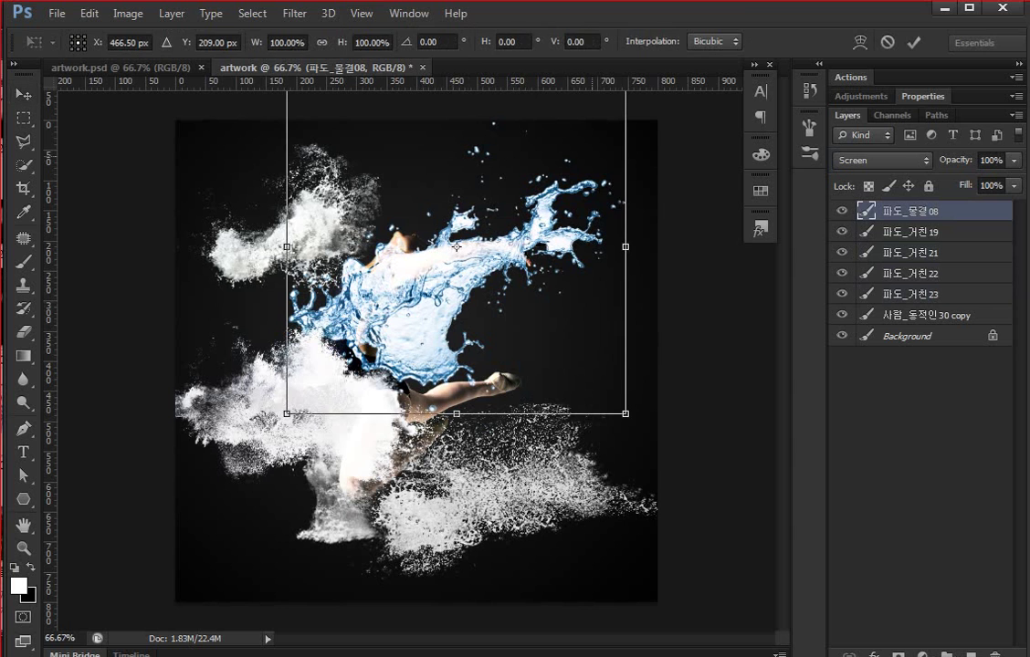
mouse_move(626, 414)
left_mouse_down()
mouse_move(573, 362)
mouse_move(604, 358)
left_mouse_up()
left_click_drag(556, 250, 604, 271)
left_click_drag(610, 315, 598, 327)
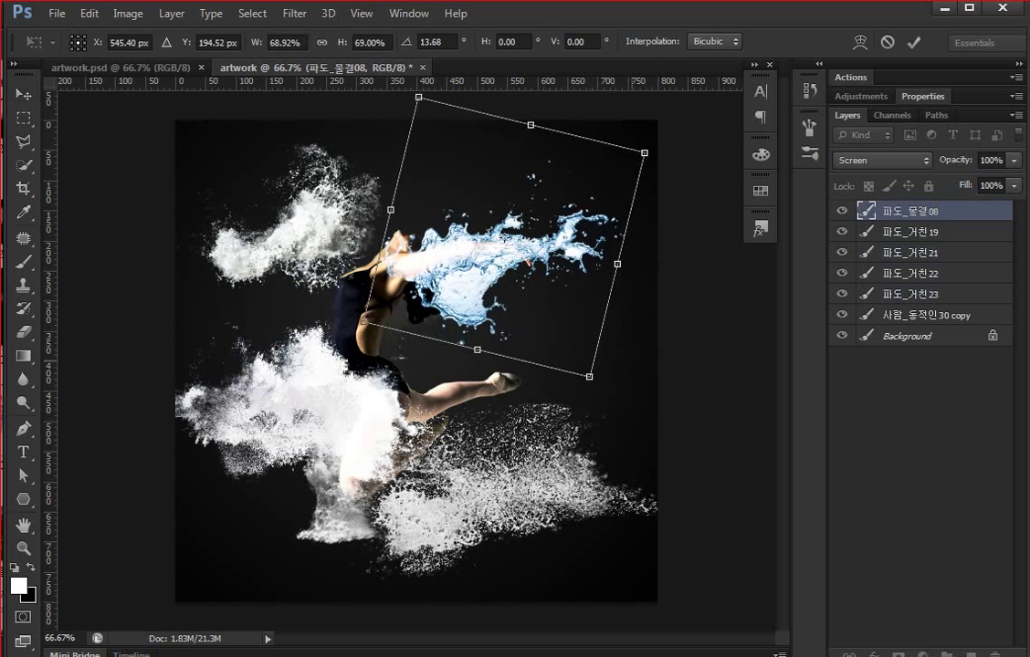
key("Return")
Zoom to 100% and move 파도_거친21, 19 and 23 to the right.
key("ctrl+plus")
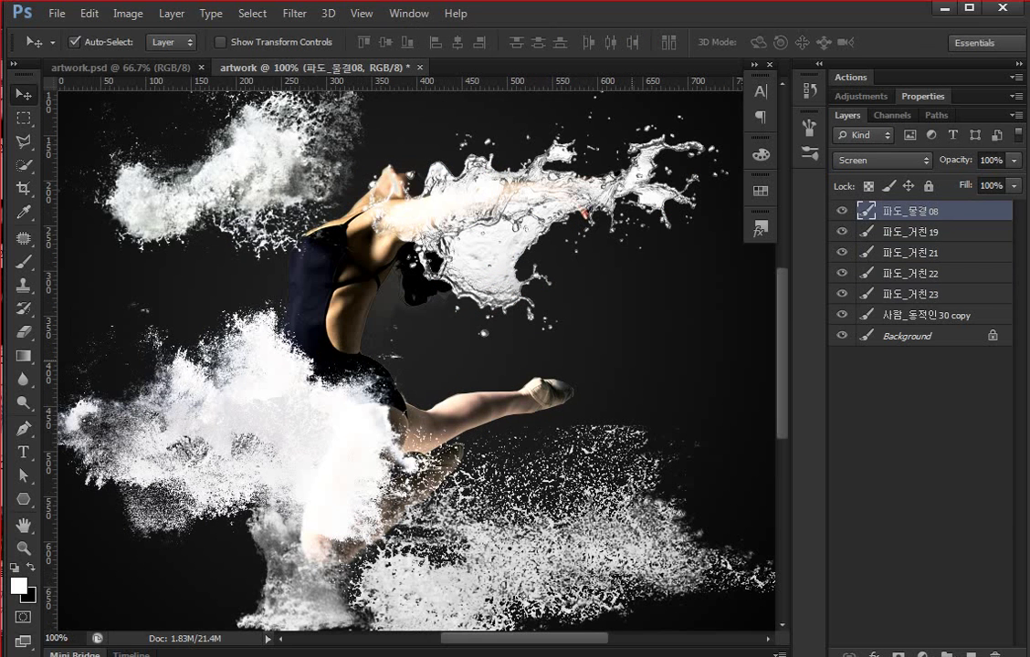
mouse_move(285, 122)
left_mouse_down()
mouse_move(413, 183)
mouse_move(458, 96)
left_mouse_up()
mouse_move(301, 170)
left_mouse_down()
mouse_move(454, 247)
mouse_move(493, 254)
left_mouse_up()
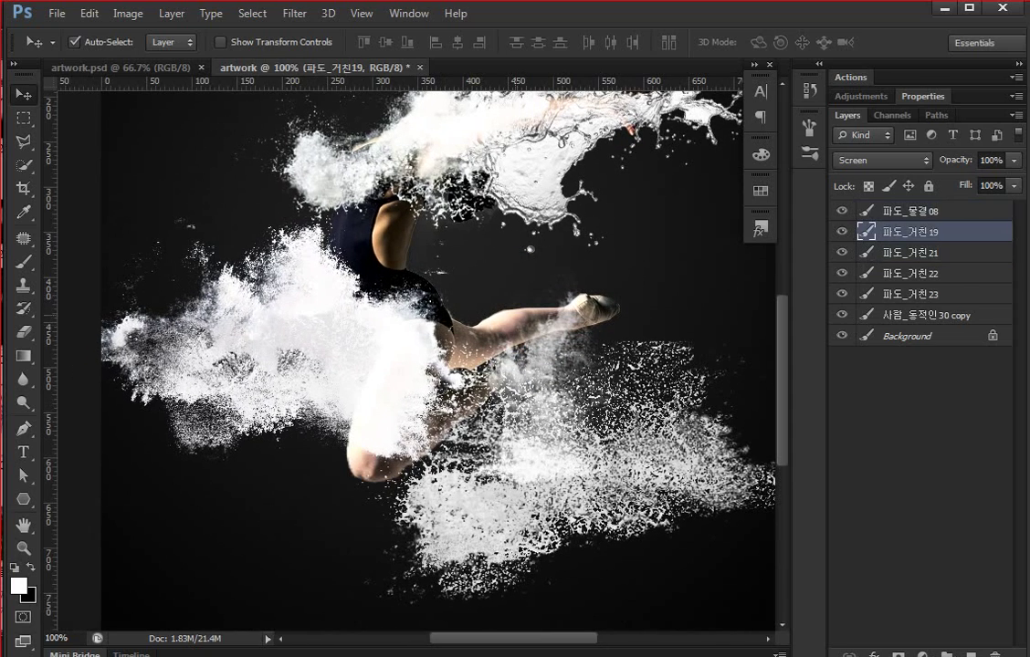
left_click_drag(301, 246, 443, 274)
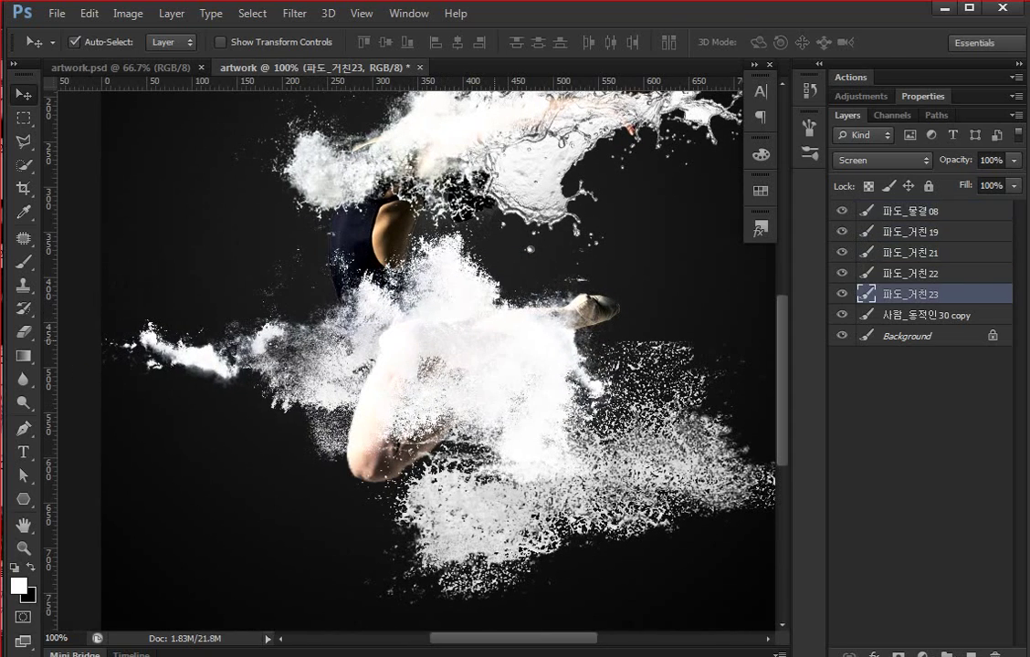
Rotate 파도_거친23 to about 82° and reposition it.
key("ctrl+t")
left_click_drag(630, 301, 457, 541)
left_click_drag(436, 475, 499, 390)
key("ctrl+minus")
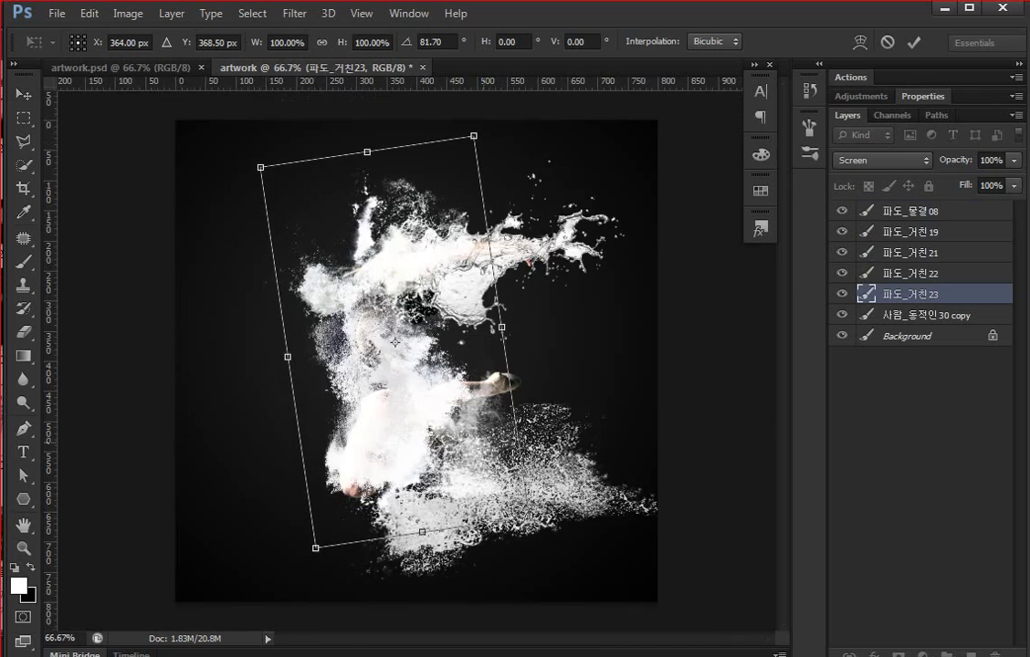
key("Return")
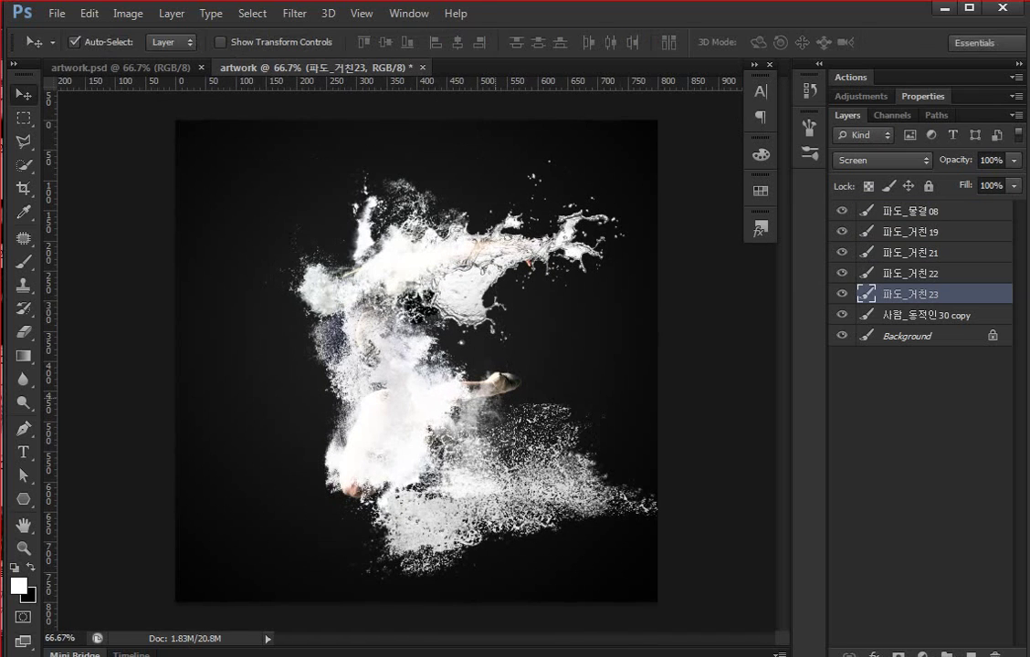
Scale 파도_거친22 to about 76%, rotate it to about -20° and reposition it.
left_click_drag(439, 350, 527, 417)
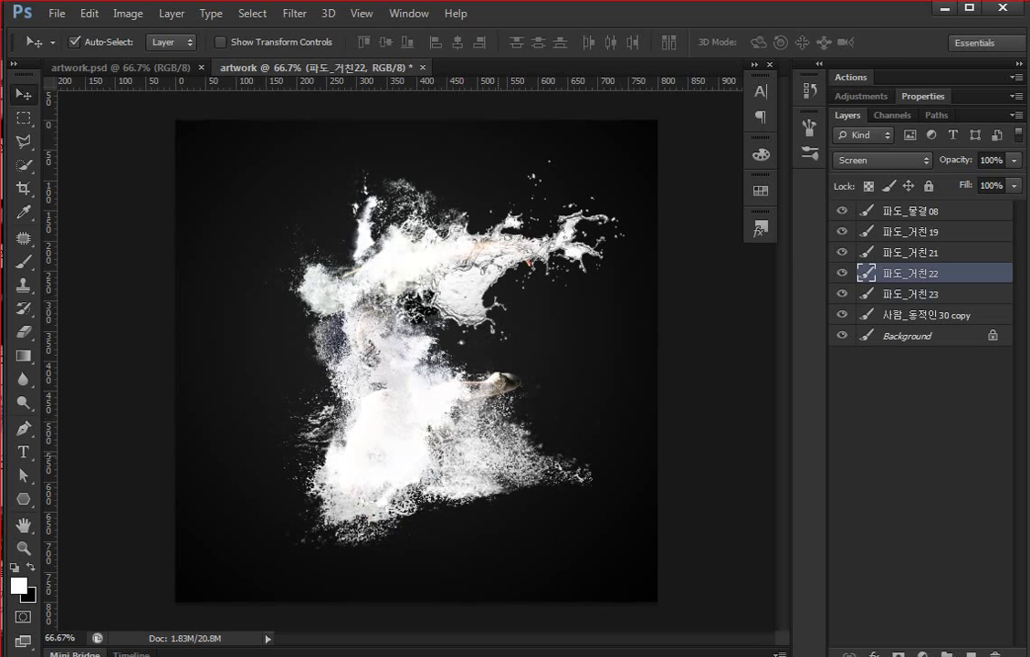
key("ctrl+t")
left_click_drag(442, 448, 467, 363)
left_click_drag(658, 512, 707, 394)
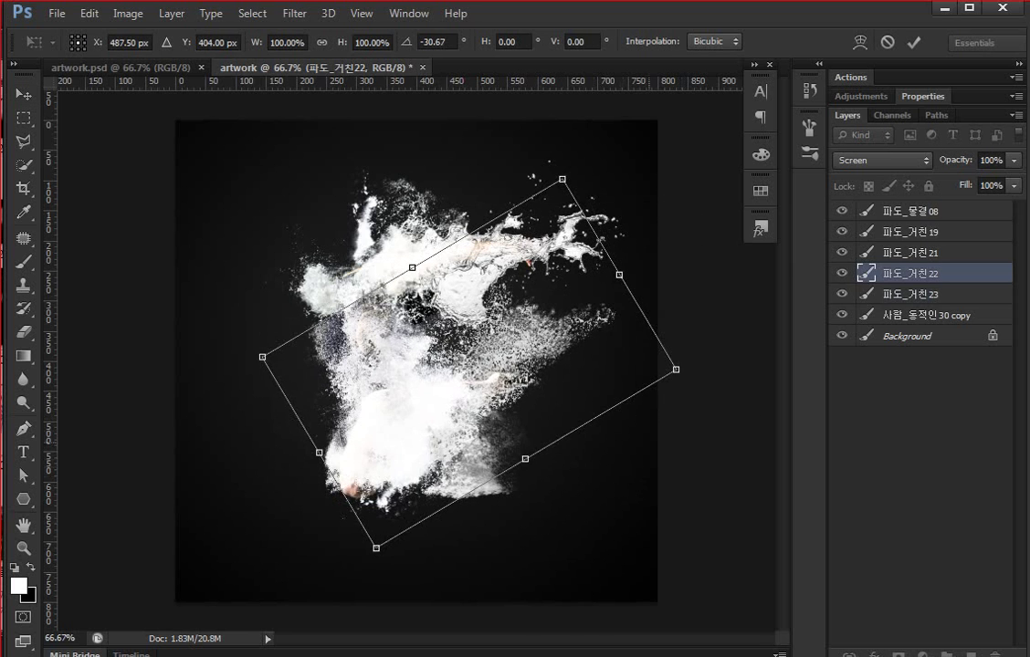
left_click_drag(468, 363, 429, 420)
mouse_move(636, 426)
left_mouse_down()
mouse_move(584, 420)
mouse_move(558, 387)
left_mouse_up()
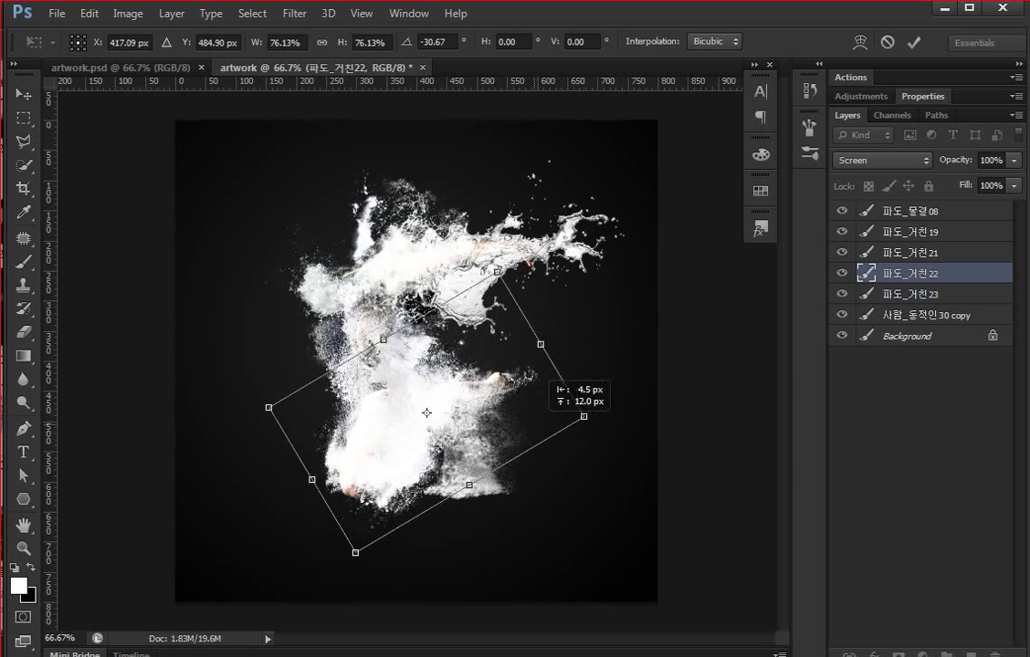
left_click_drag(516, 345, 548, 393)
mouse_move(430, 416)
left_mouse_down()
mouse_move(430, 404)
mouse_move(421, 457)
left_mouse_up()
key("Return")
Rotate 파도_거친19 to about -146°, move it down-left, and select all five splashes.
left_click(907, 231)
key("ctrl+t")
mouse_move(493, 447)
left_mouse_down()
mouse_move(479, 408)
mouse_move(267, 324)
left_mouse_up()
left_click_drag(368, 465, 337, 507)
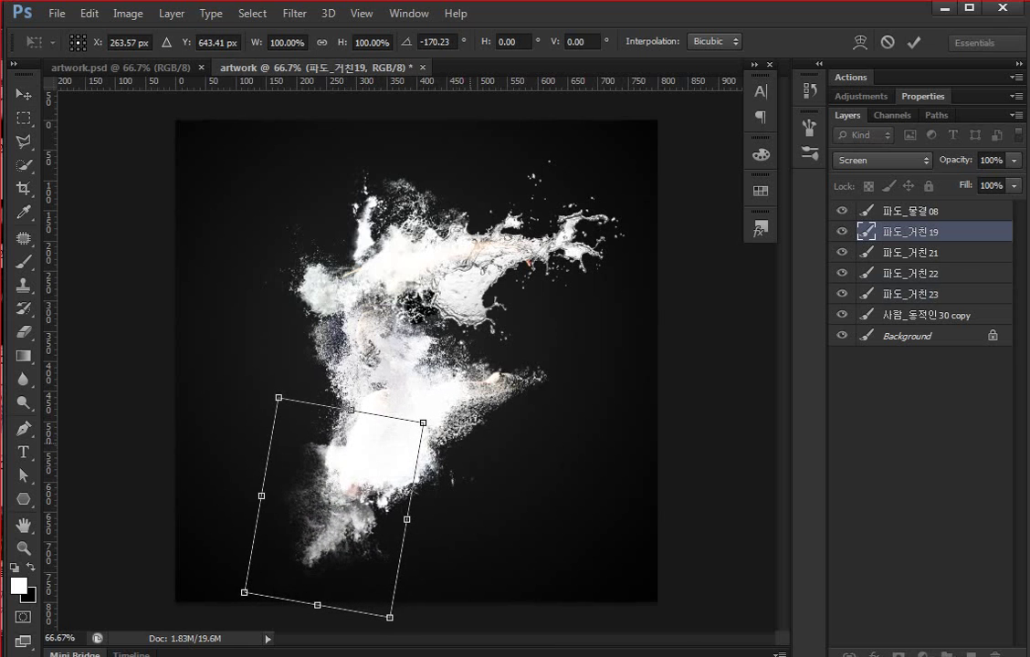
left_click_drag(451, 484, 452, 537)
left_click_drag(429, 439, 434, 427)
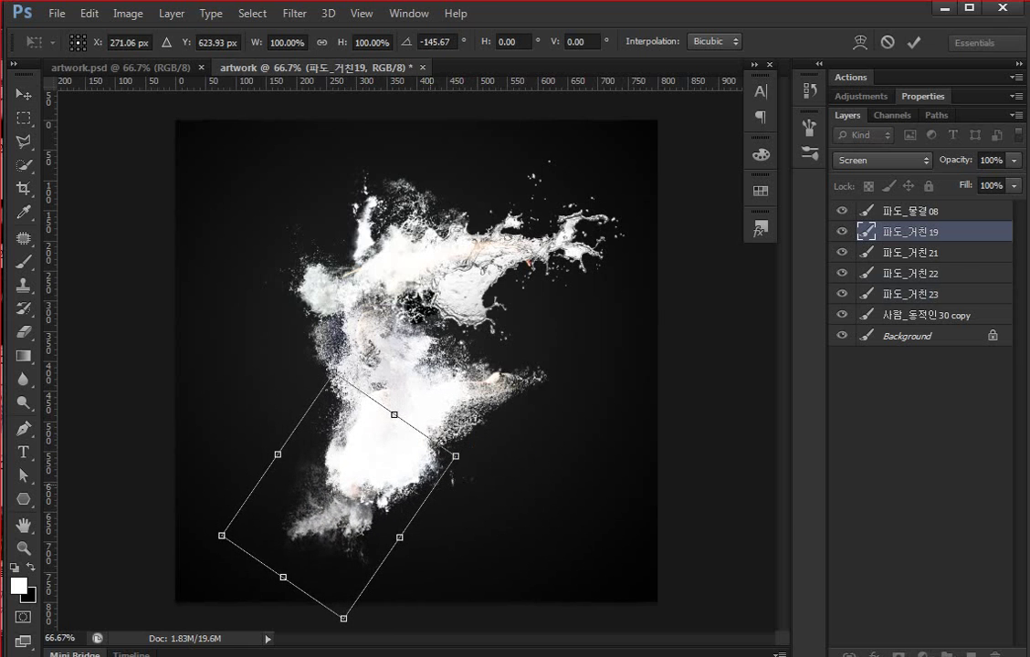
key("Return")
left_click(908, 294)
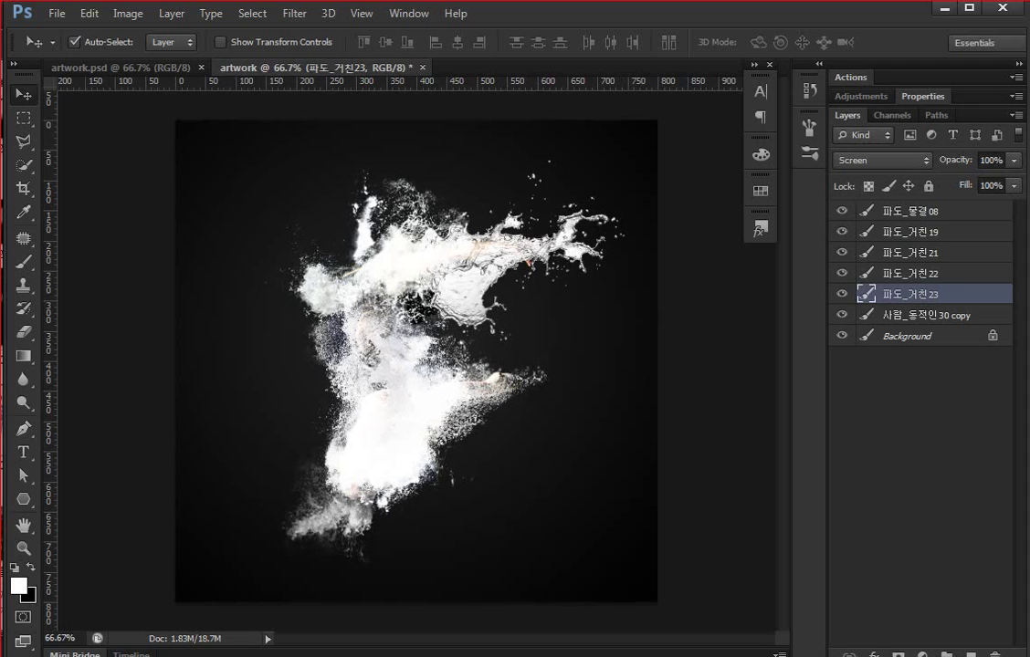
left_click(908, 211, "shift")
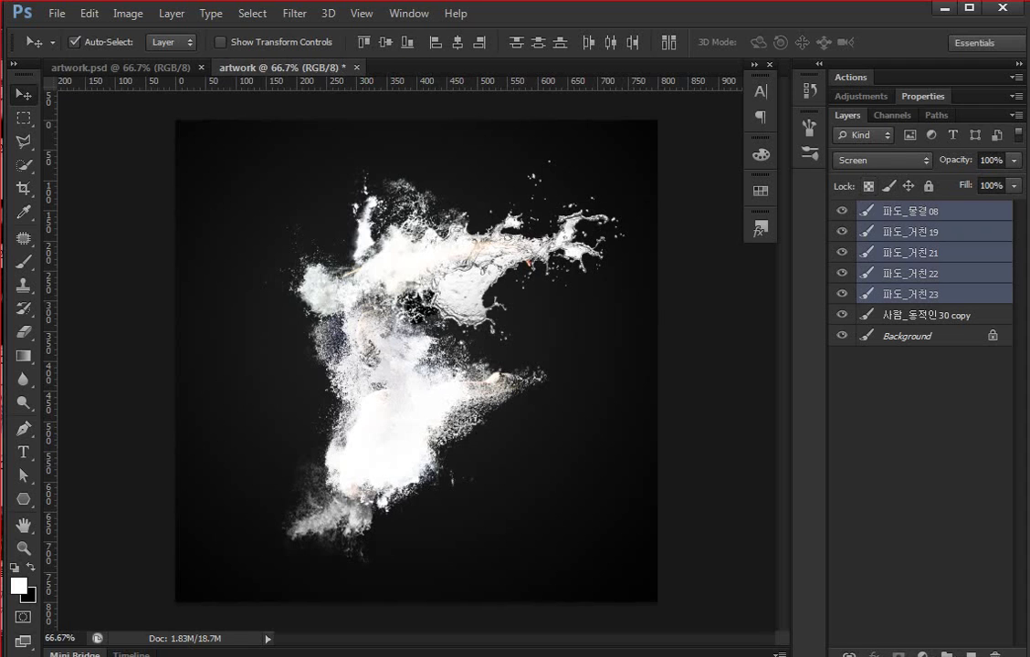
Group the five splash layers into a group named bland.
left_click(914, 411)
left_click(909, 294)
left_click(908, 211, "shift")
key("ctrl+g")
double_click(909, 211)
type("bland")
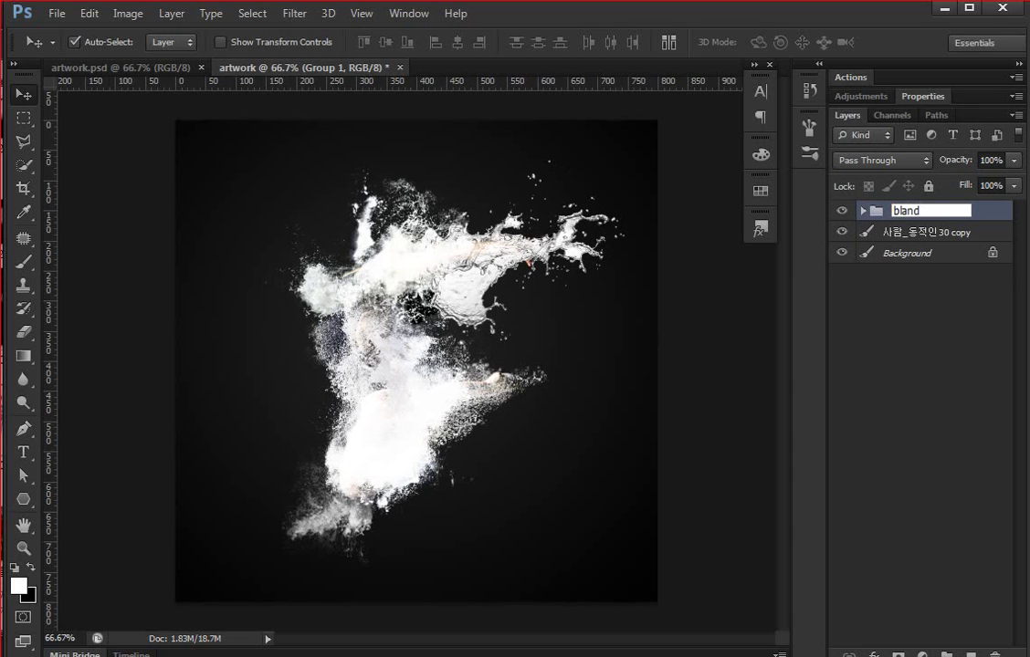
key("Return")
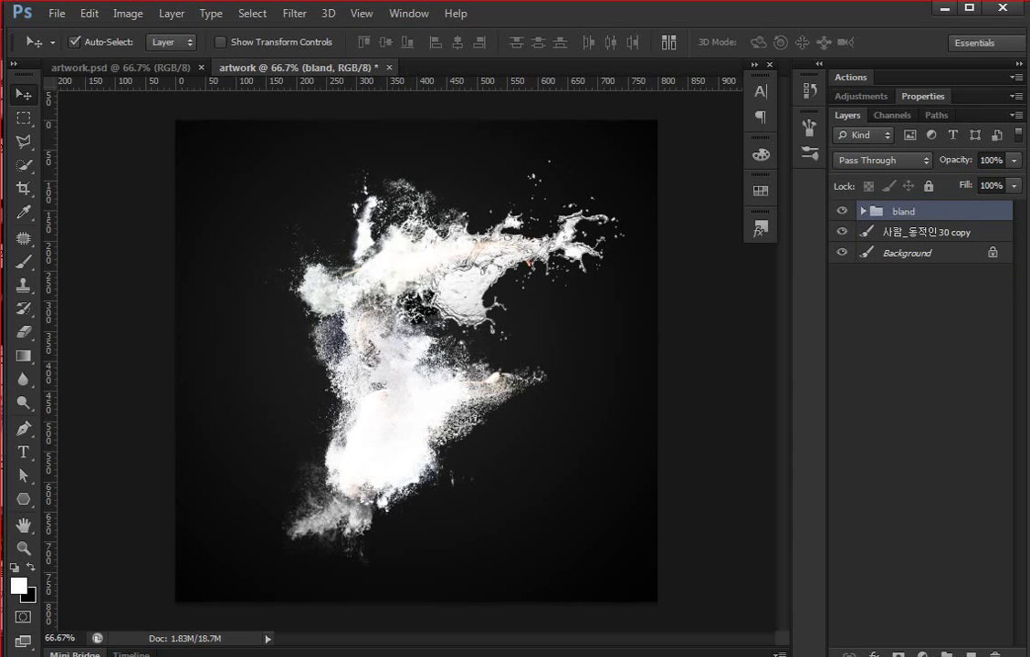
Duplicate the 사람_동적인30 copy dancer layer, move it to the top and clip it to bland.
left_click(914, 410)
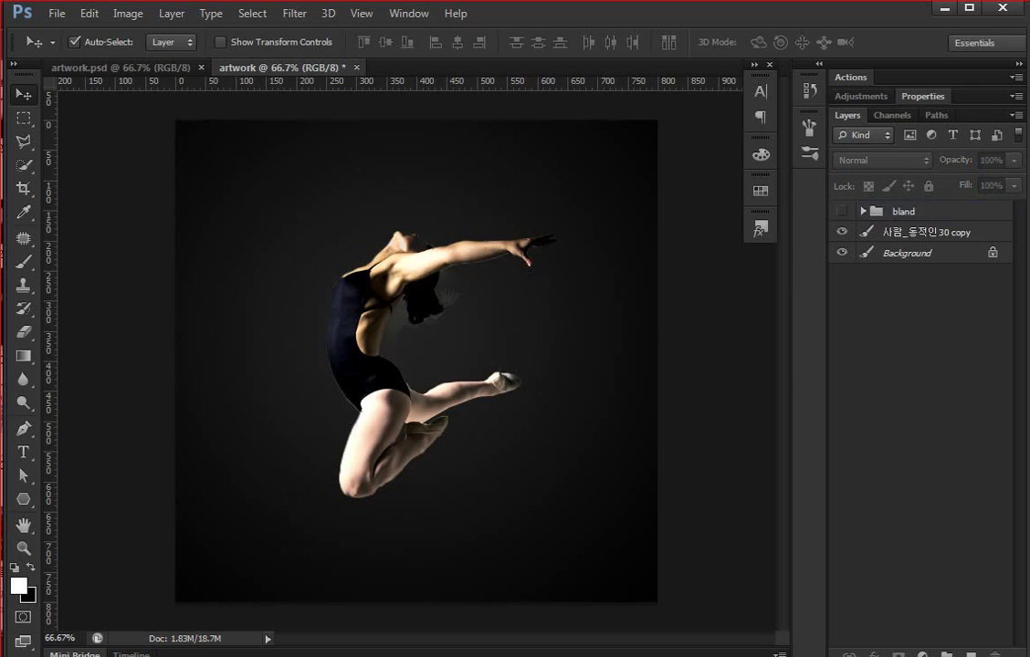
left_click(922, 232)
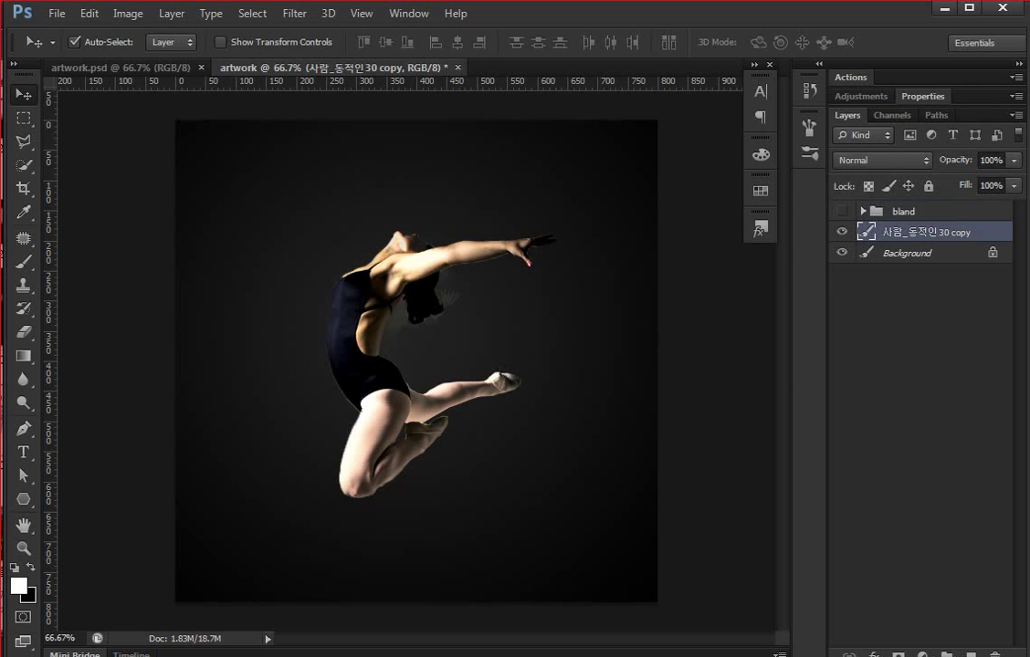
key("ctrl+j")
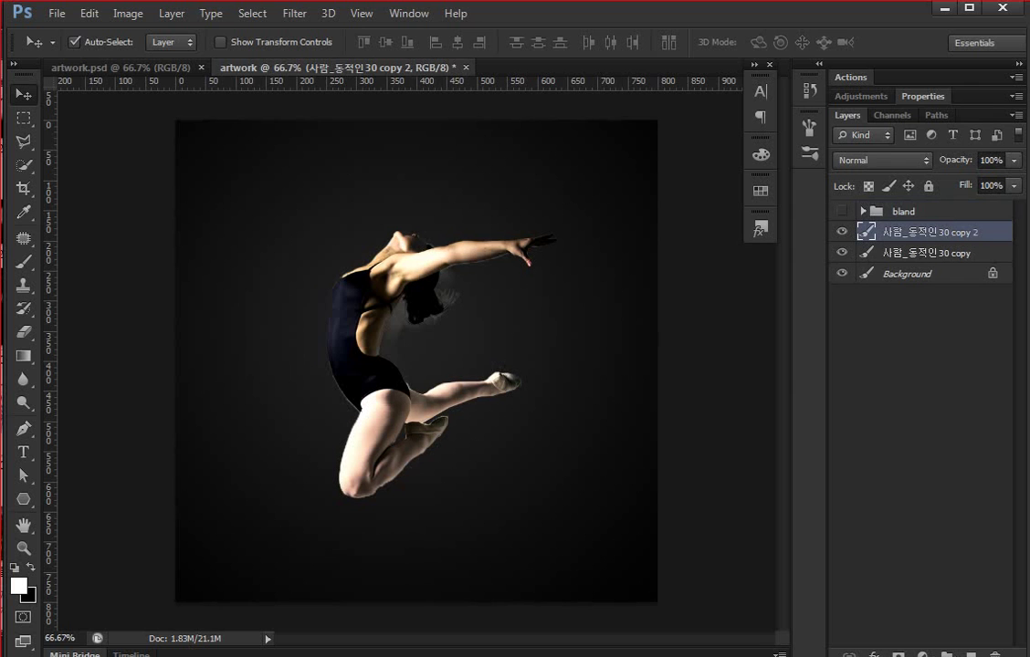
left_click_drag(922, 232, 922, 205)
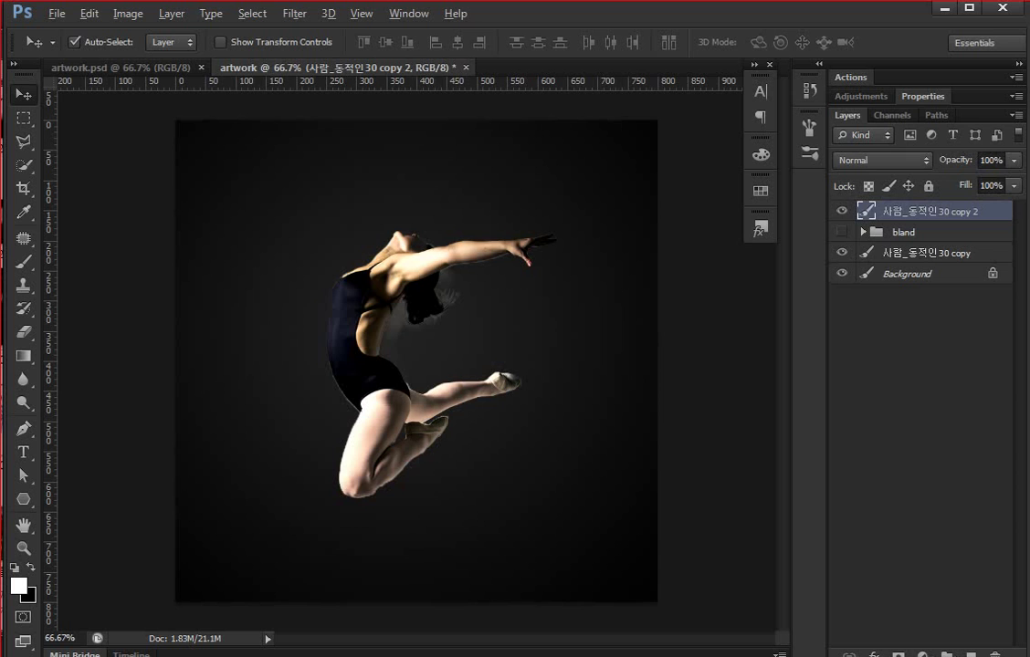
key("ctrl+alt+g")
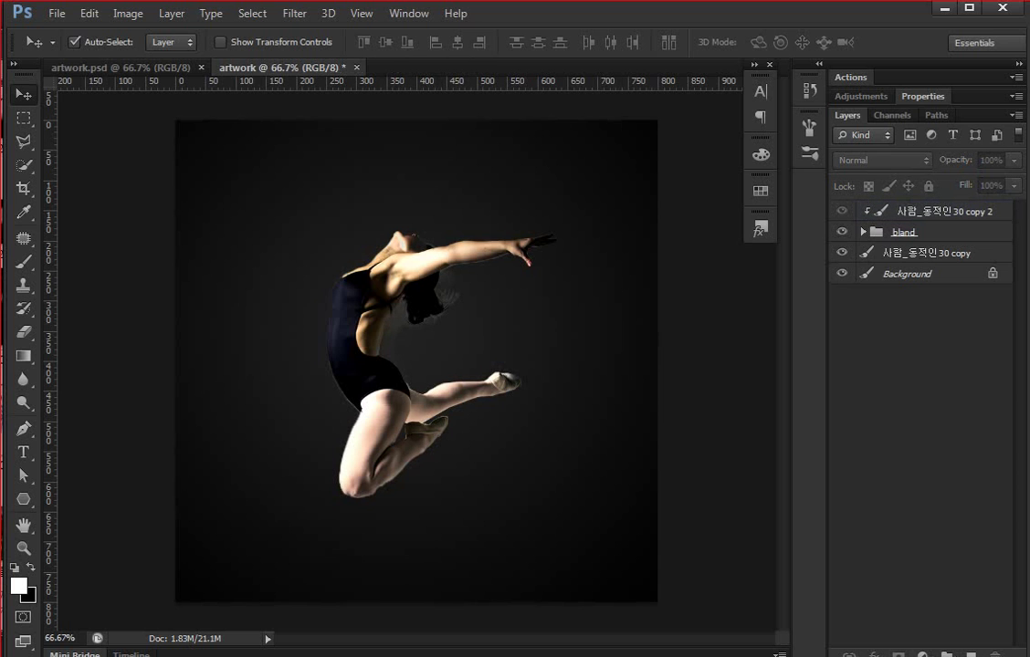
Show the bland group and set the clipped dancer copy to Color Burn.
left_click(904, 232)
left_click(941, 211)
left_click(882, 160)
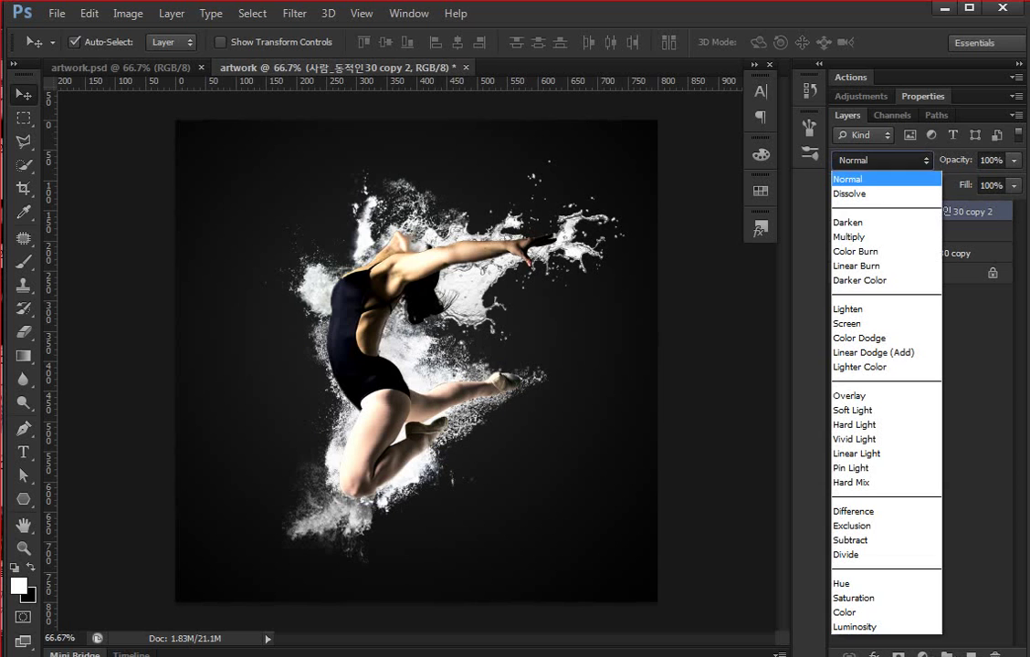
left_click(856, 251)
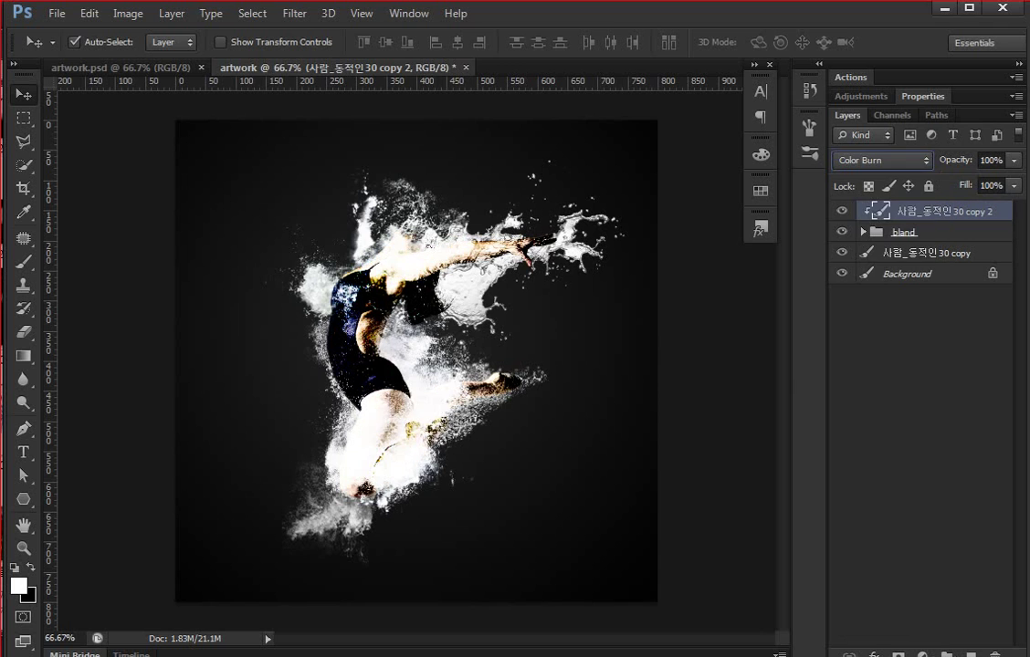
left_click(914, 384)
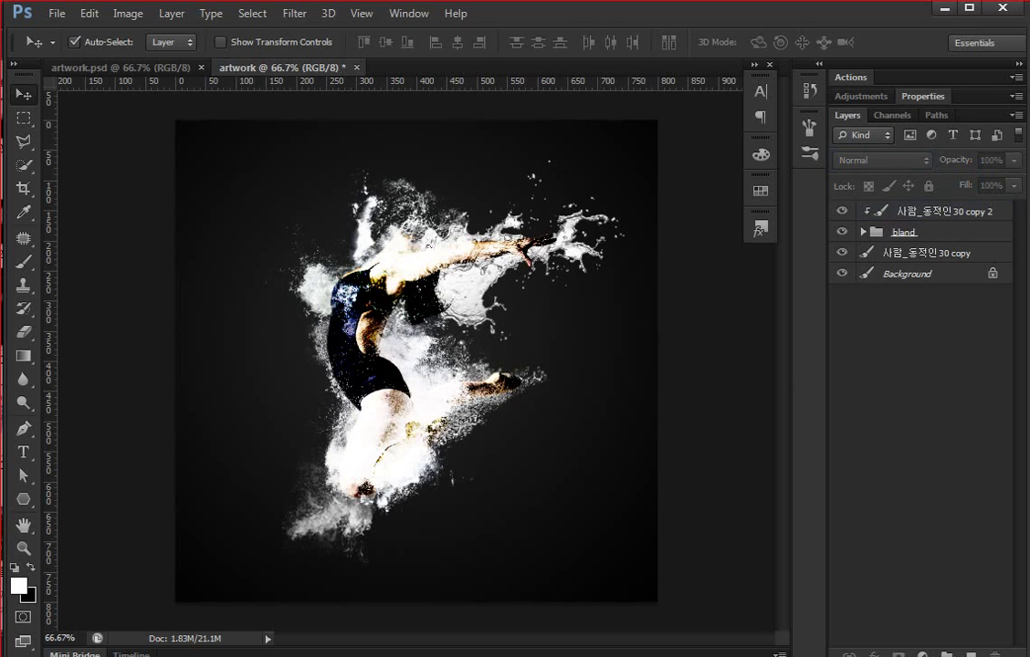
left_click(941, 335)
left_click(940, 211)
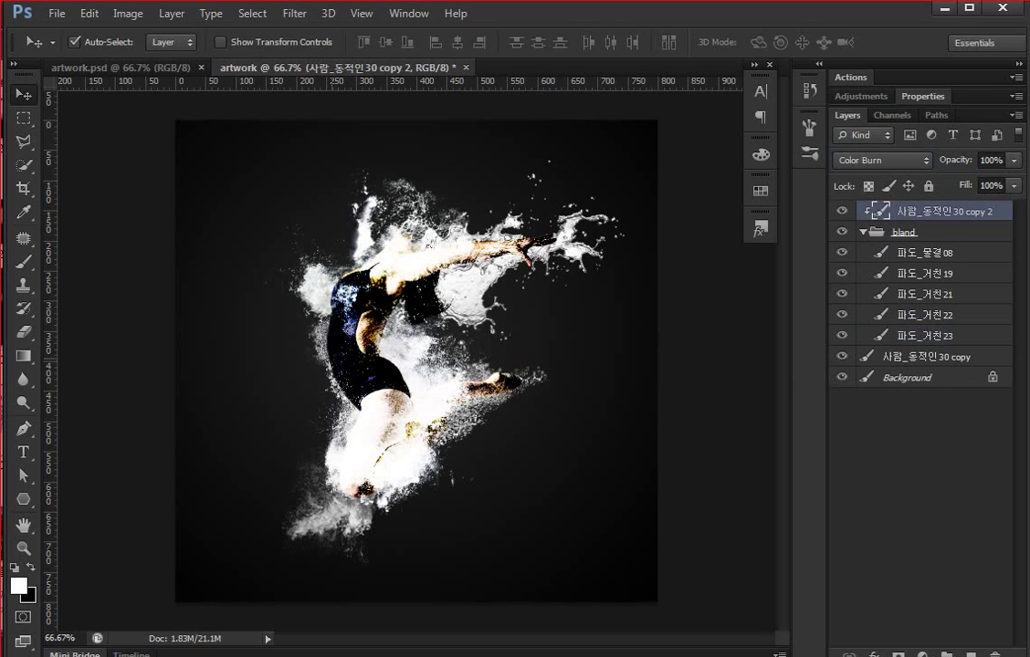
Nudge the 파도_물결08, 파도_거친19, 22 and 21 splashes into new positions around the dancer.
left_click(923, 253)
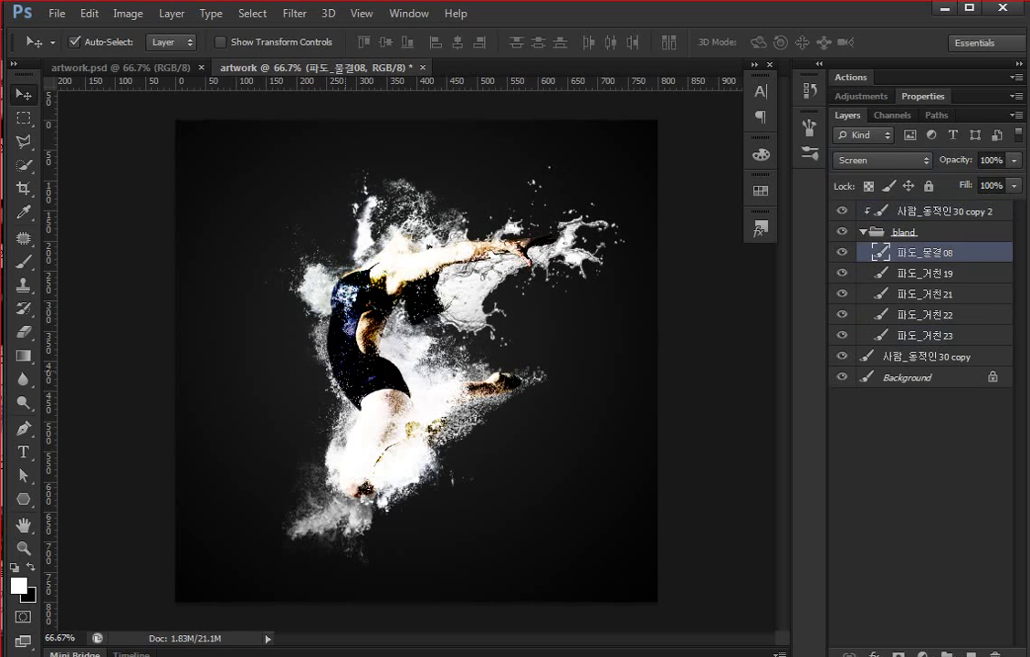
left_click_drag(457, 274, 475, 264)
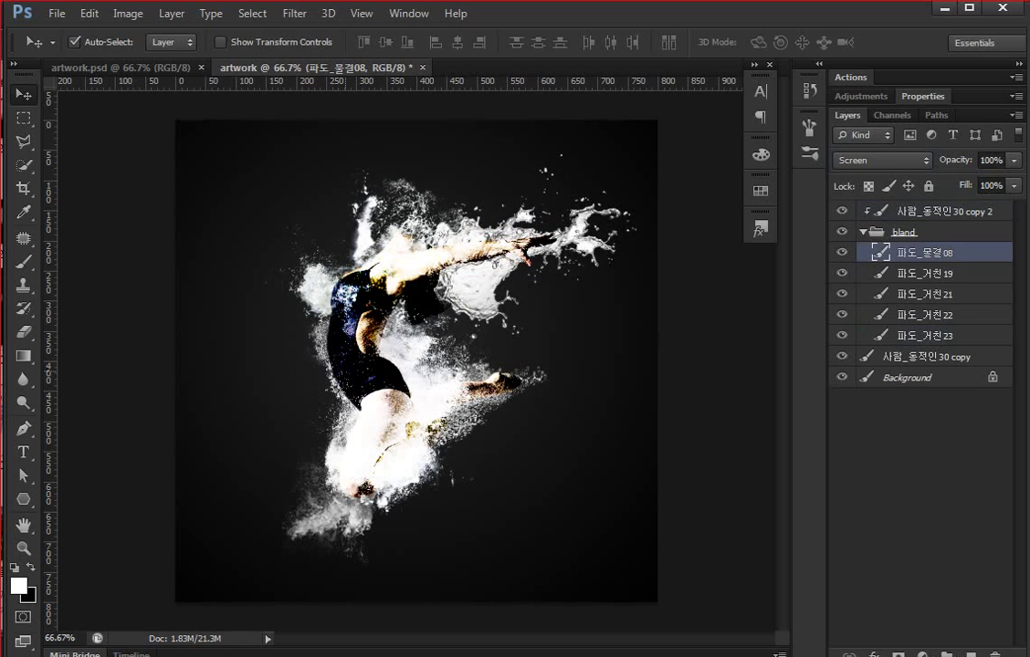
left_click(931, 211)
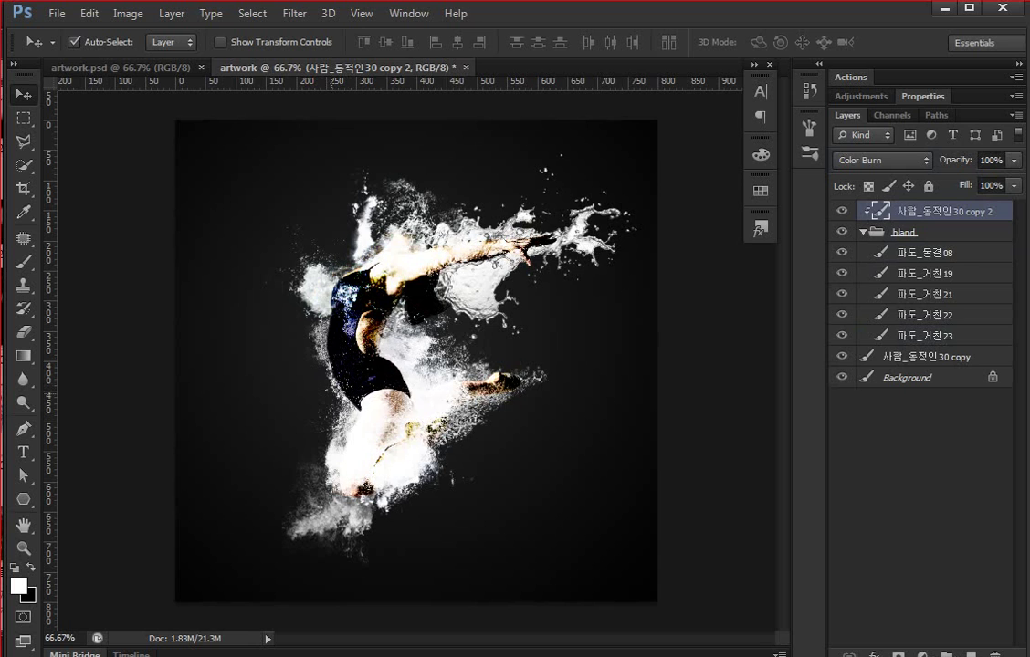
left_click(925, 274)
left_click_drag(337, 331, 343, 360)
left_click(342, 361)
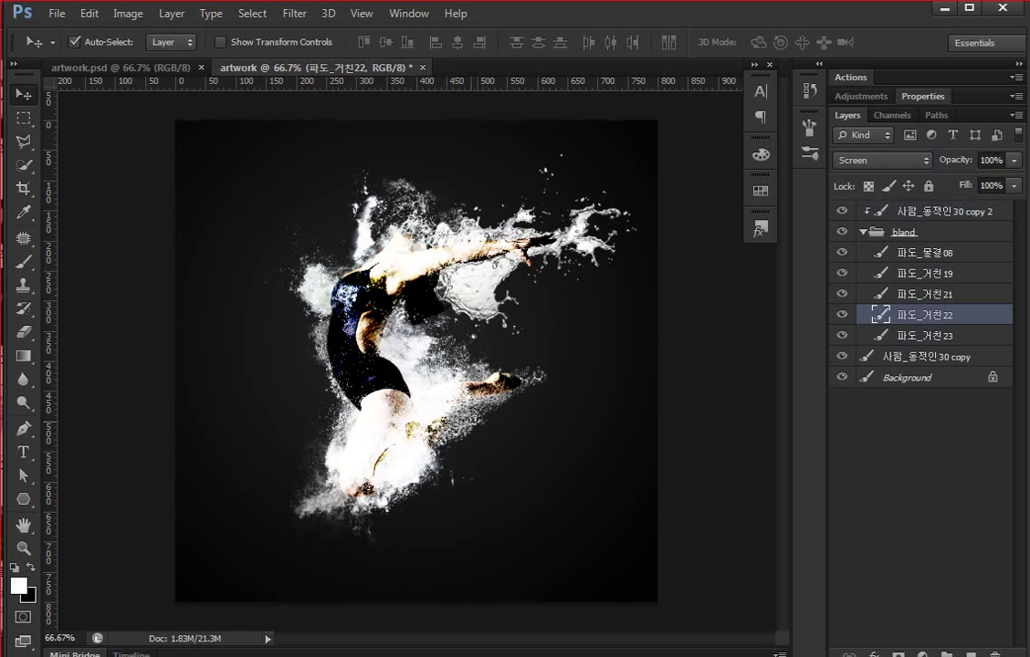
left_click_drag(484, 366, 443, 329)
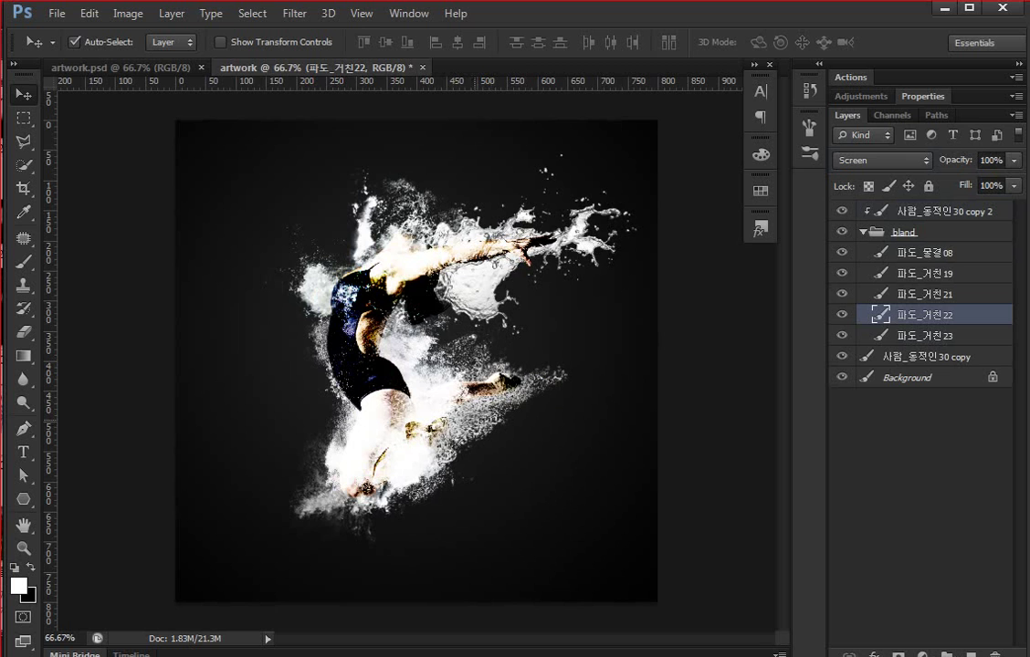
mouse_move(387, 292)
left_mouse_down()
mouse_move(403, 298)
mouse_move(372, 296)
left_mouse_up()
Rotate 파도_거친21 about -11.5° and move it slightly up.
key("ctrl+t")
left_click_drag(534, 352, 553, 315)
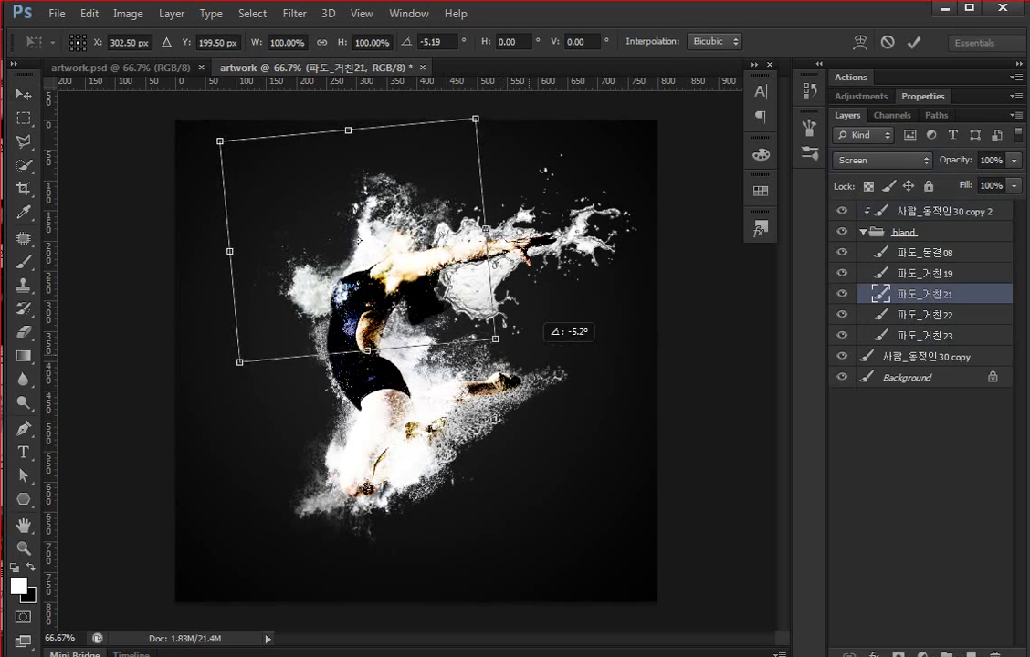
left_click_drag(358, 242, 362, 232)
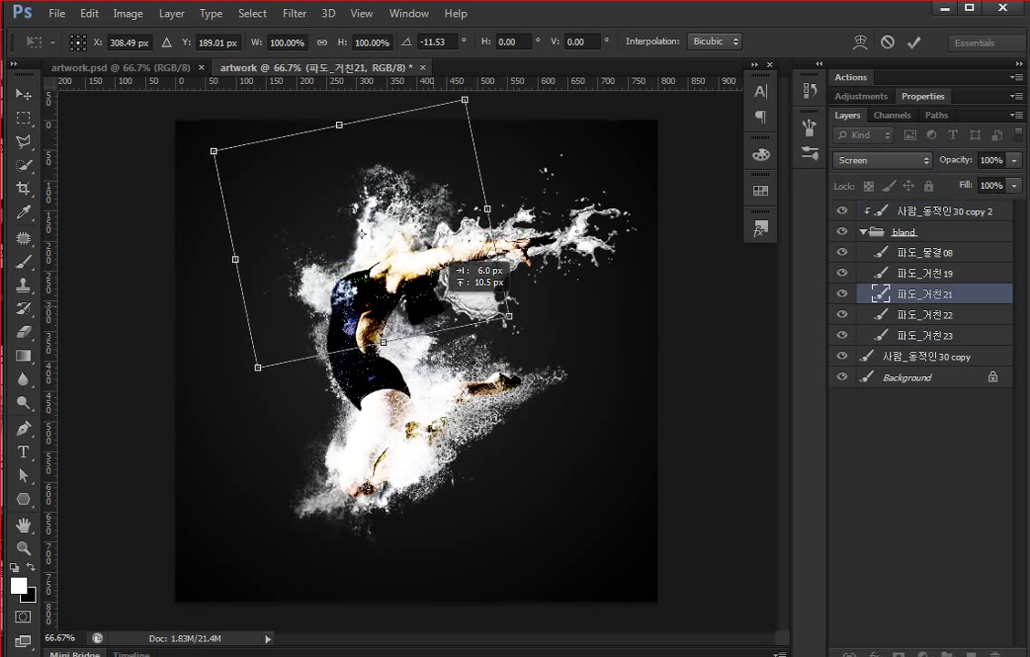
key("Return")
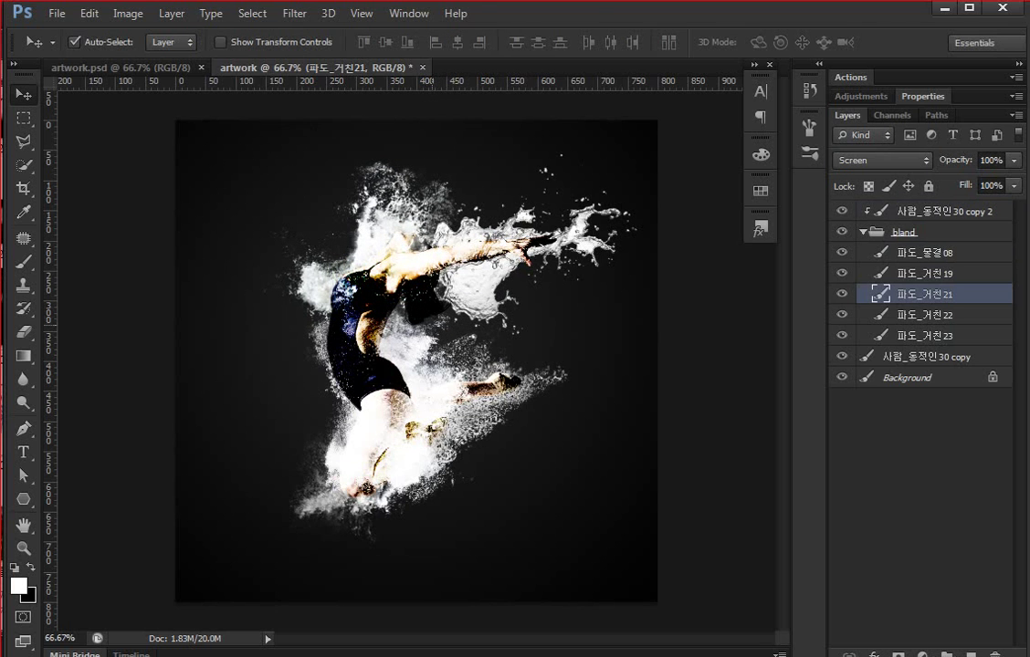
Enlarge 파도_거친23 to about 103% and compare before and after with undo.
mouse_move(439, 294)
left_mouse_down()
mouse_move(445, 288)
mouse_move(440, 294)
left_mouse_up()
key("ctrl+t")
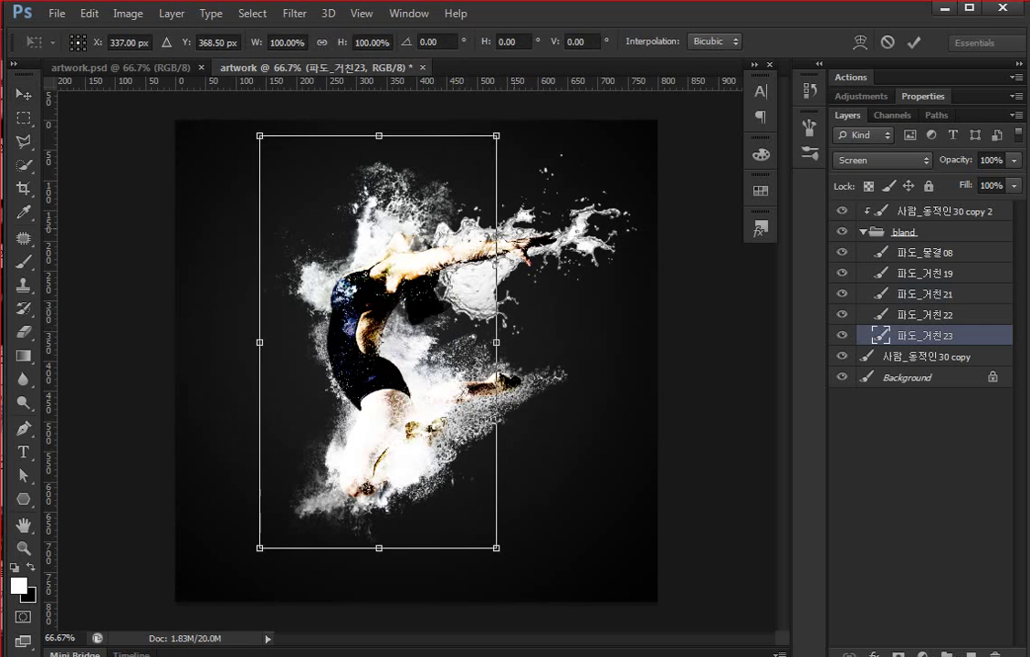
left_click_drag(496, 136, 500, 130)
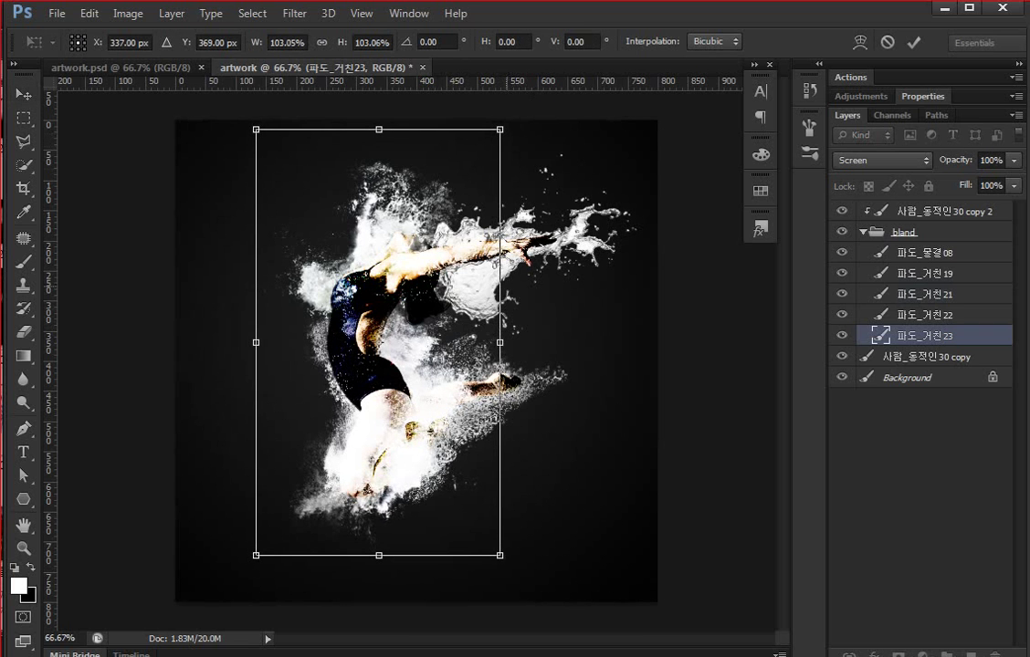
key("Return")
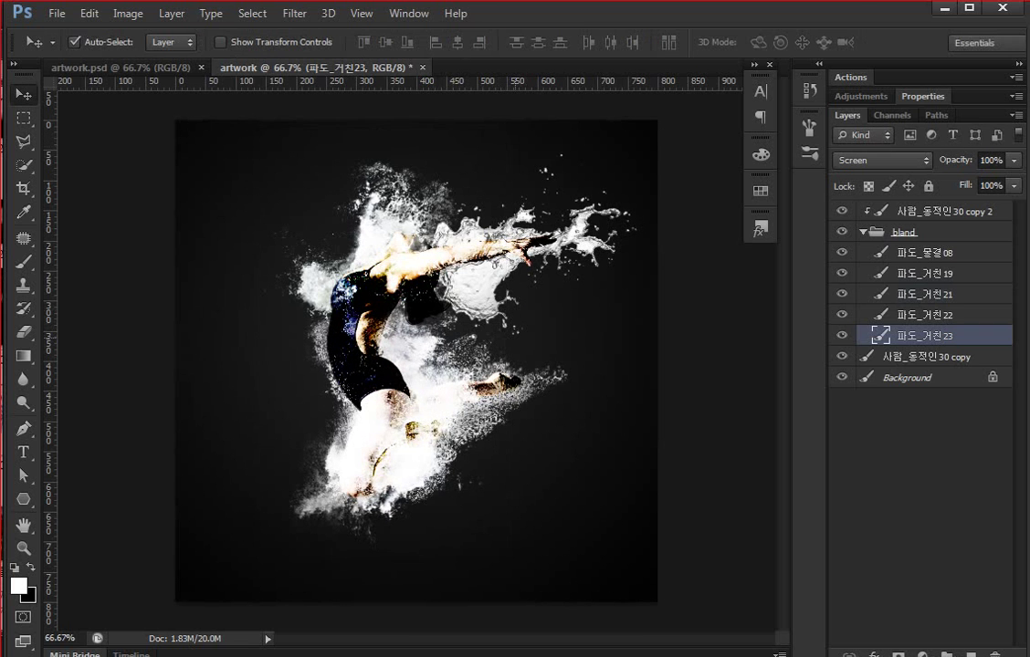
key("ctrl+z")
key("ctrl+z")
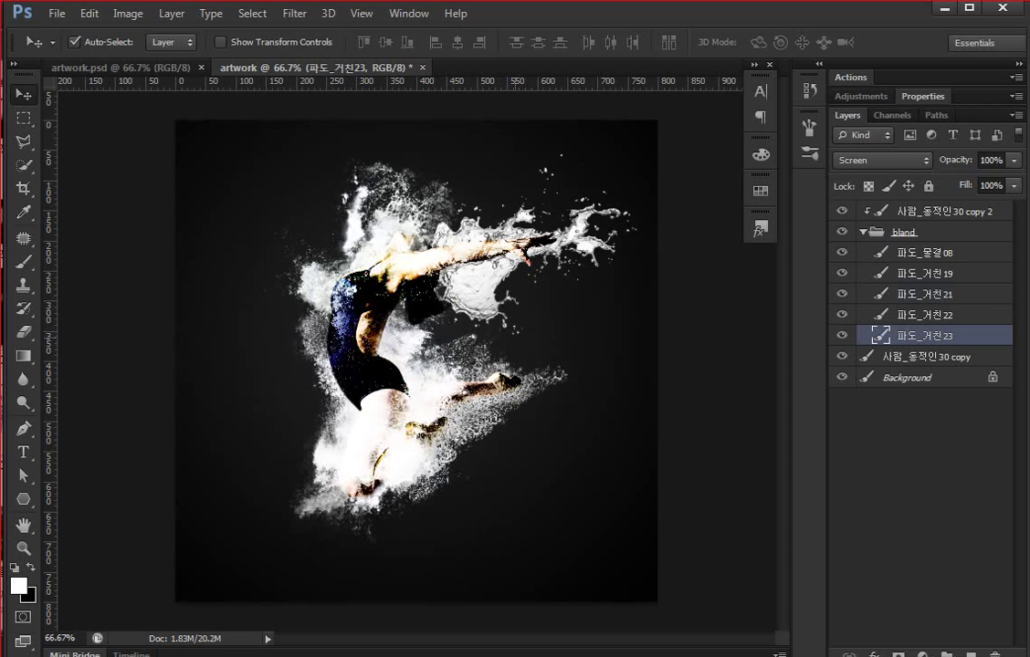
key("ctrl+z")
Collapse the bland group and add Layer 1 above 사람_동적인30 copy 2.
left_click(913, 475)
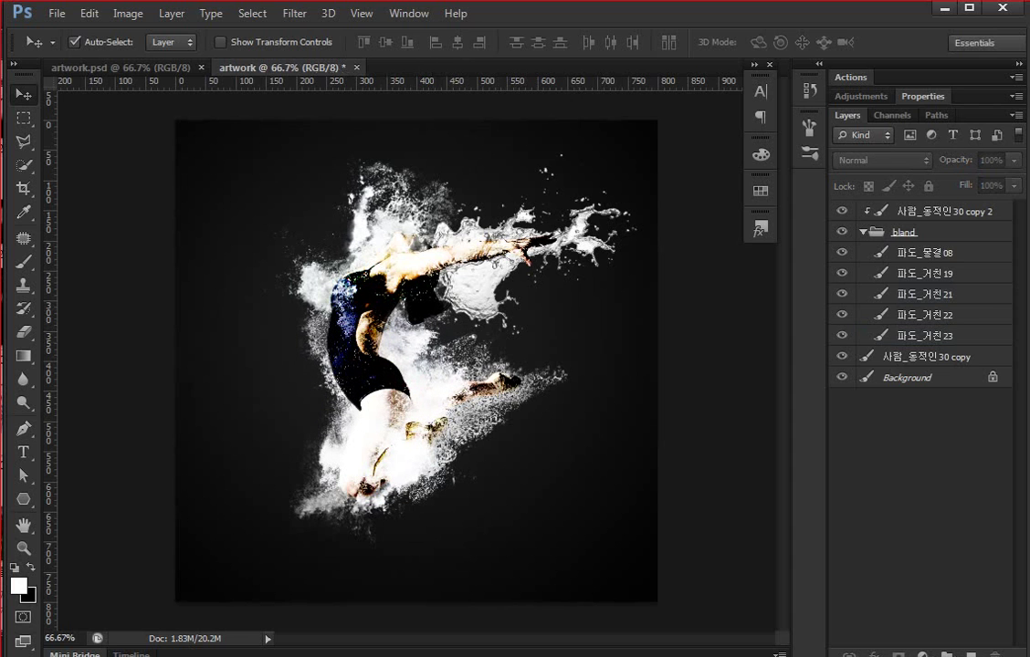
left_click(863, 232)
left_click(941, 211)
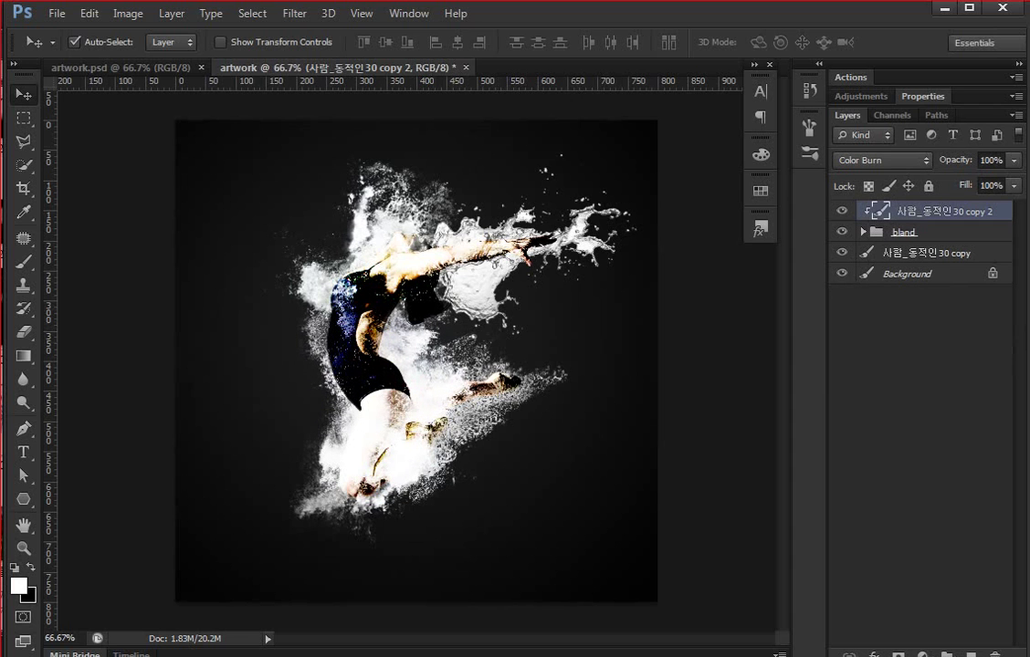
left_click(927, 253)
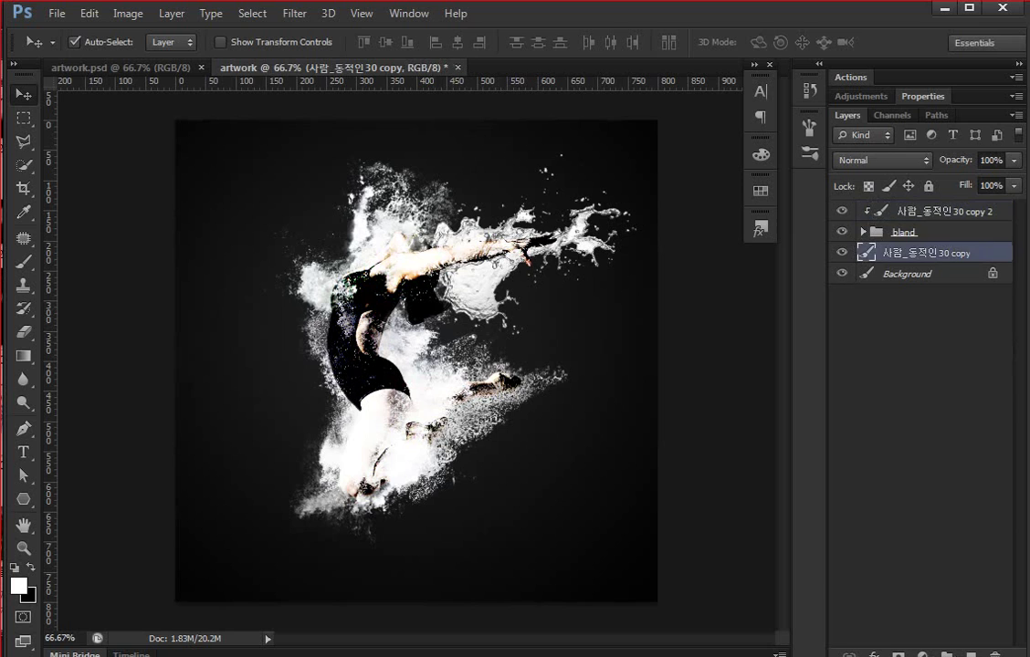
left_click(940, 211)
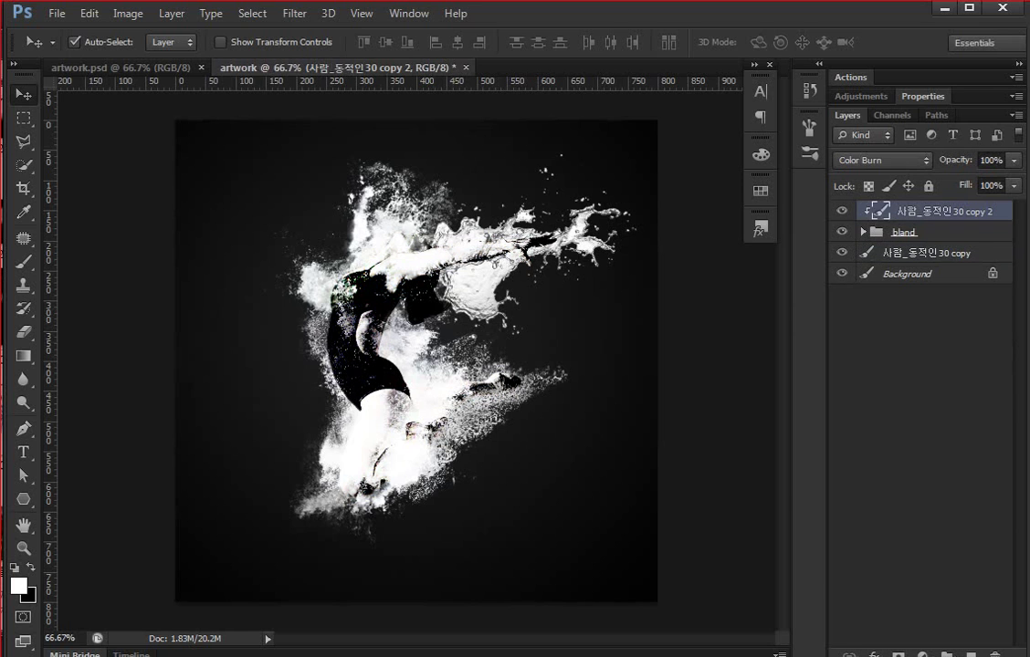
key("ctrl+shift+alt+n")
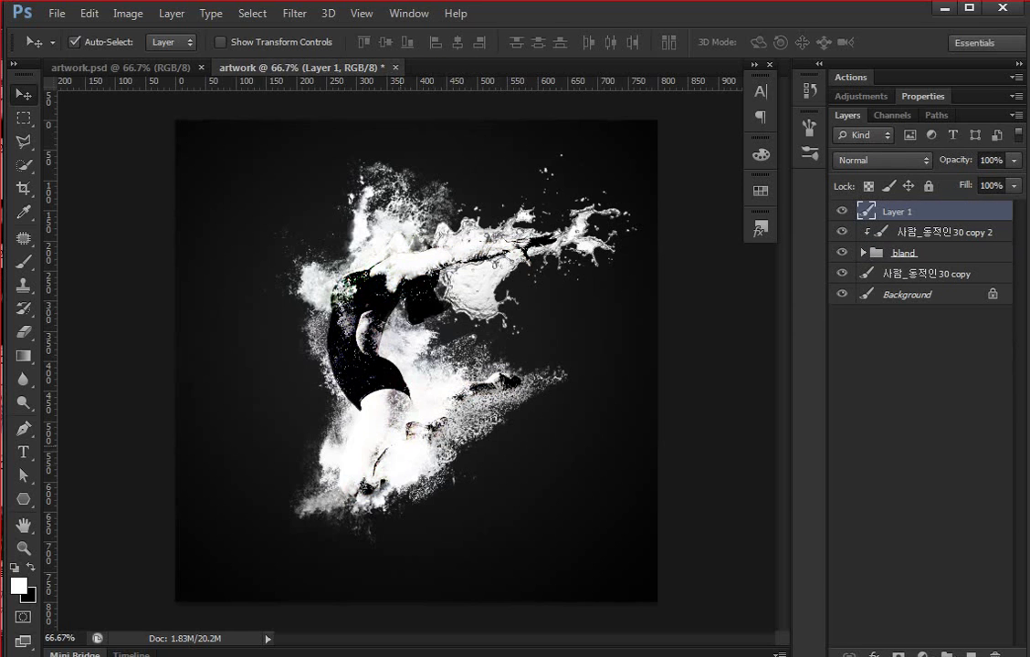
Paint a soft bright-yellow glow over the dancer's centre with the Brush.
key("b")
key("i")
left_click(18, 585)
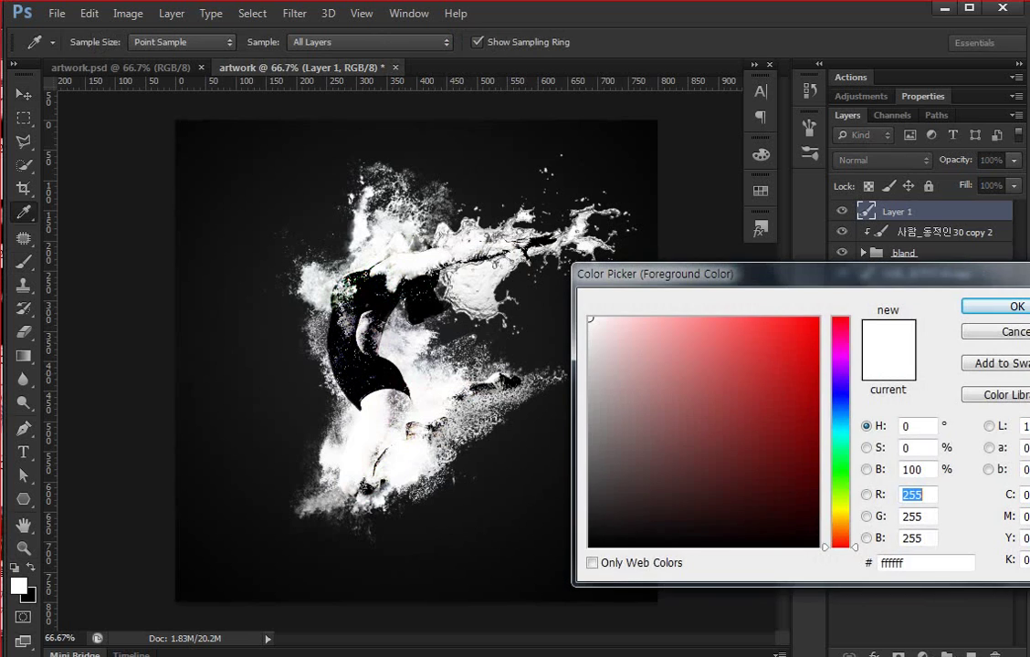
left_click(840, 518)
left_click_drag(765, 432, 812, 318)
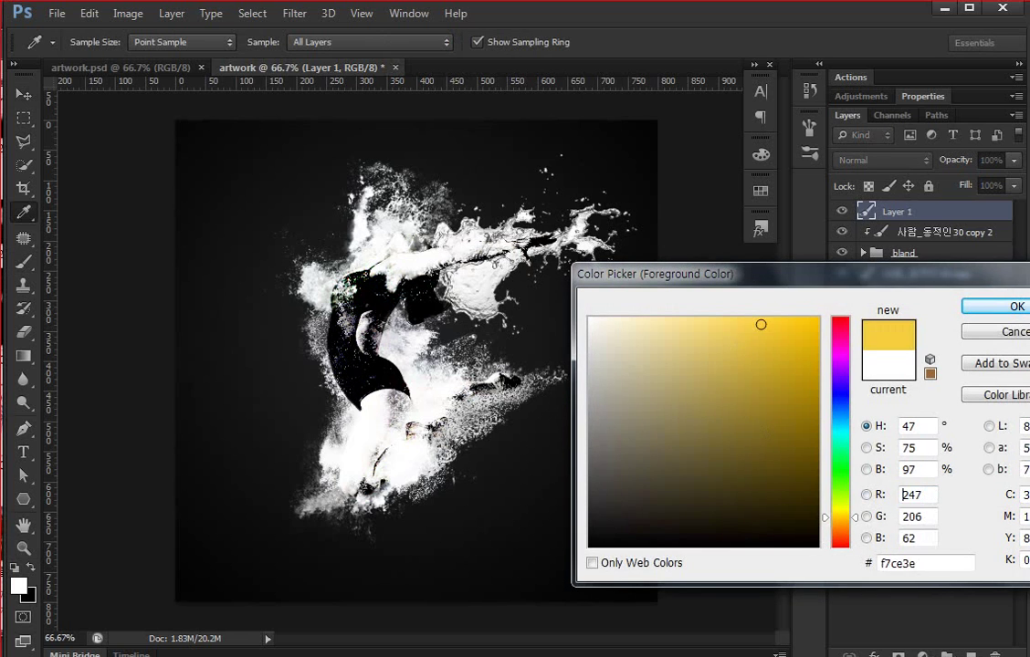
key("Return")
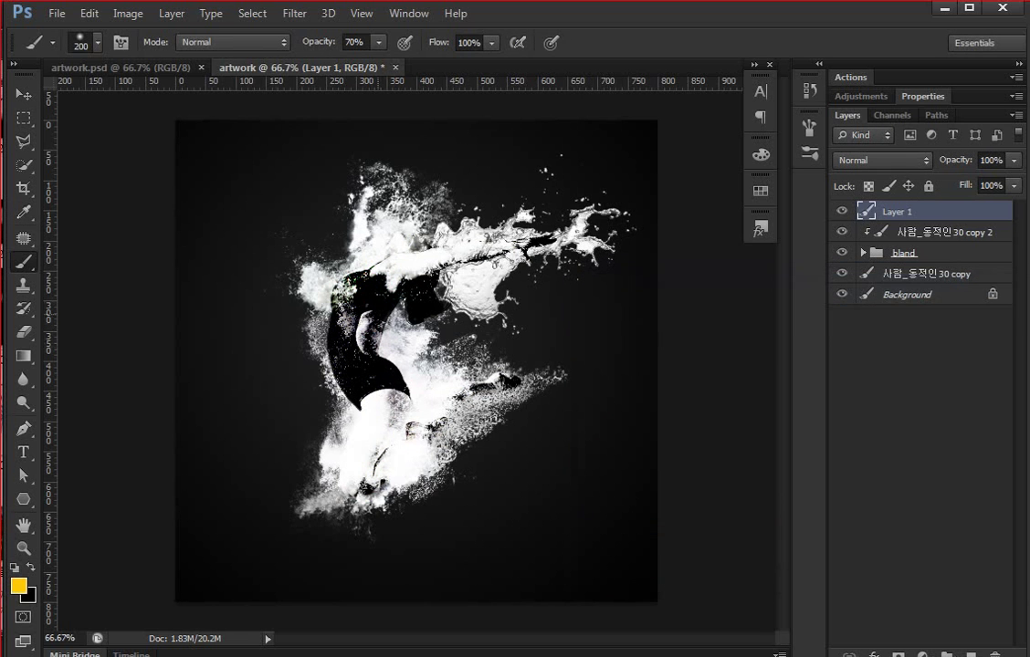
left_click(369, 336)
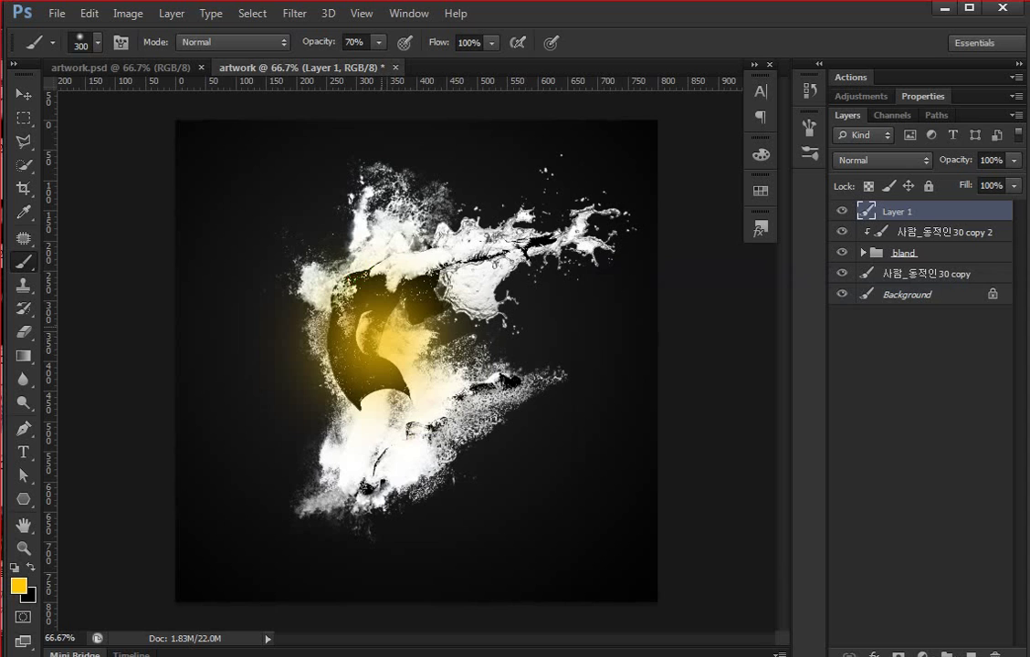
left_click(334, 294)
left_click(329, 291)
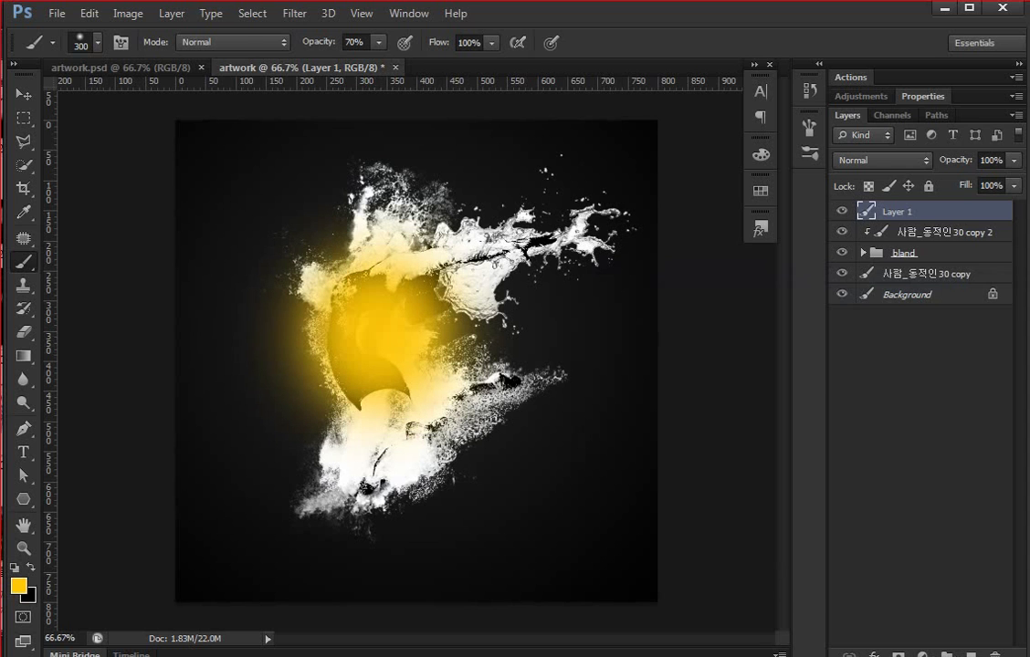
Switch the paint colour to red ff2407 and brush it over the surrounding splashes.
left_click(19, 586)
left_click(840, 542)
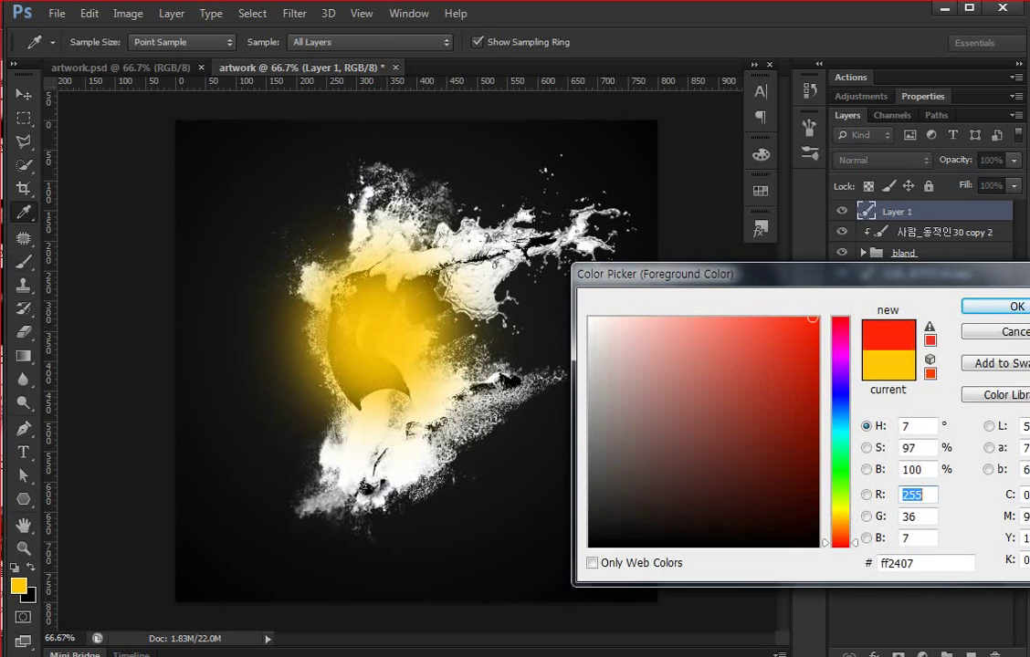
key("Escape")
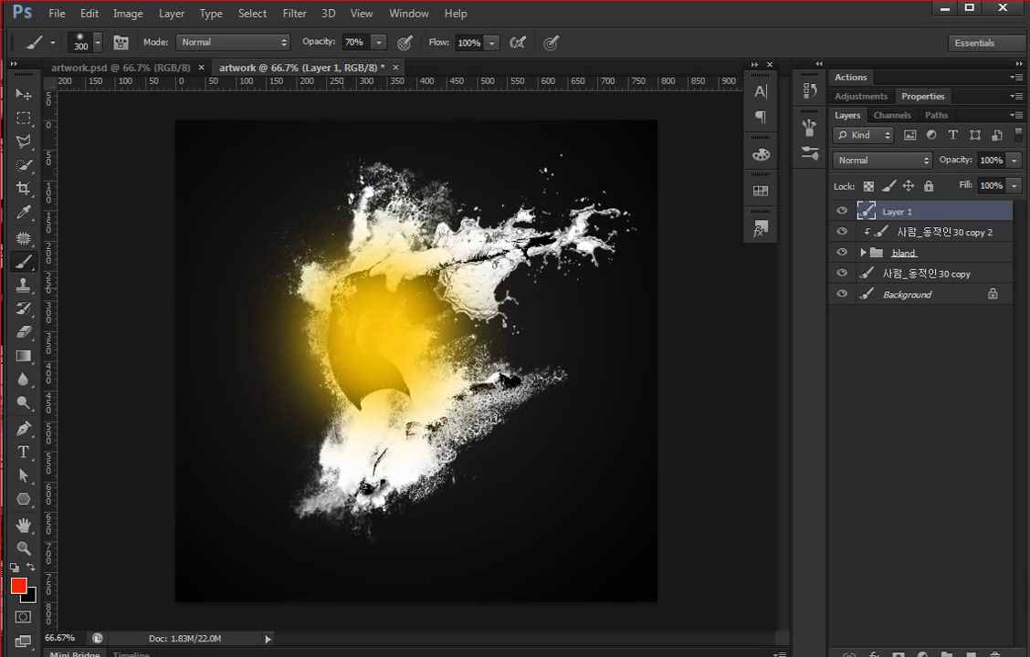
mouse_move(325, 198)
left_mouse_down()
mouse_move(390, 205)
mouse_move(377, 375)
mouse_move(272, 349)
mouse_move(255, 237)
left_mouse_up()
Wash a soft pale-pink (ffd0ca) glow across the upper artwork.
left_click(18, 585)
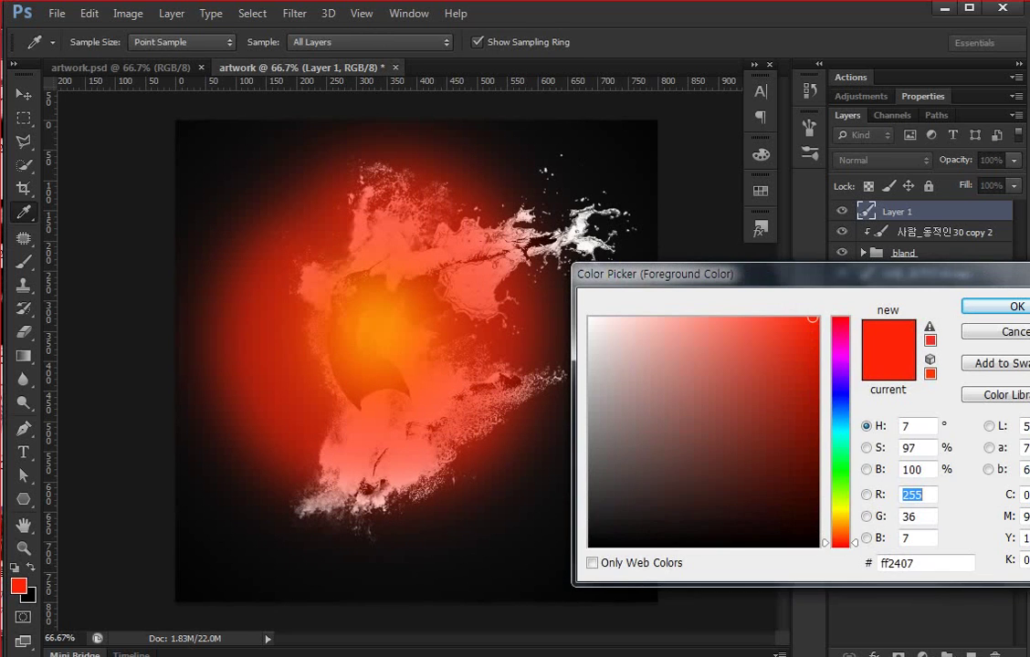
left_click(636, 319)
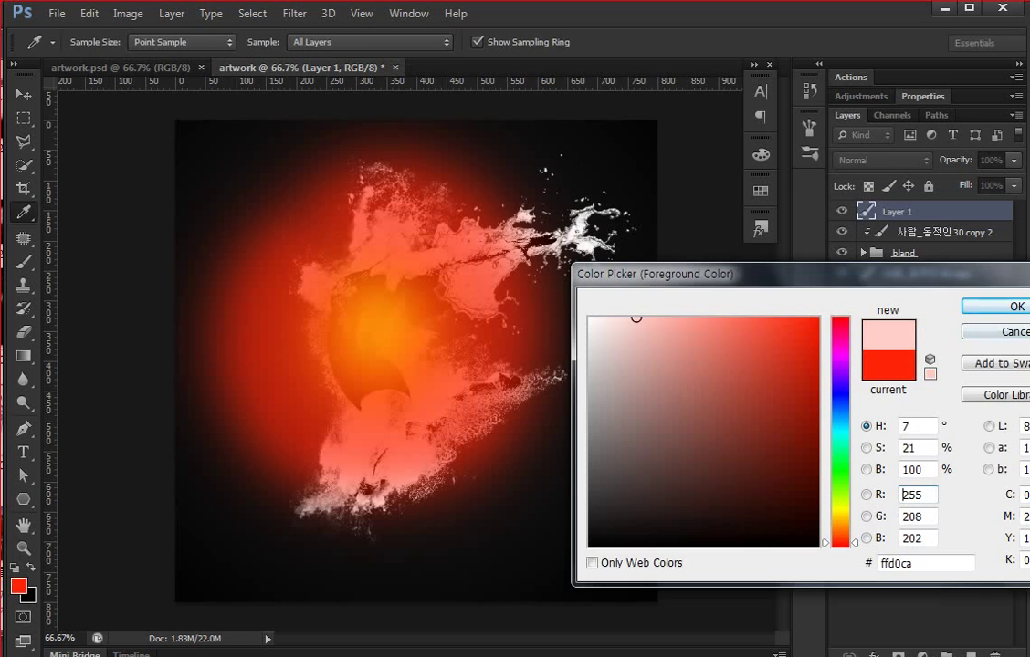
key("Return")
mouse_move(301, 169)
left_mouse_down()
mouse_move(529, 260)
mouse_move(411, 484)
mouse_move(219, 301)
mouse_move(238, 210)
left_mouse_up()
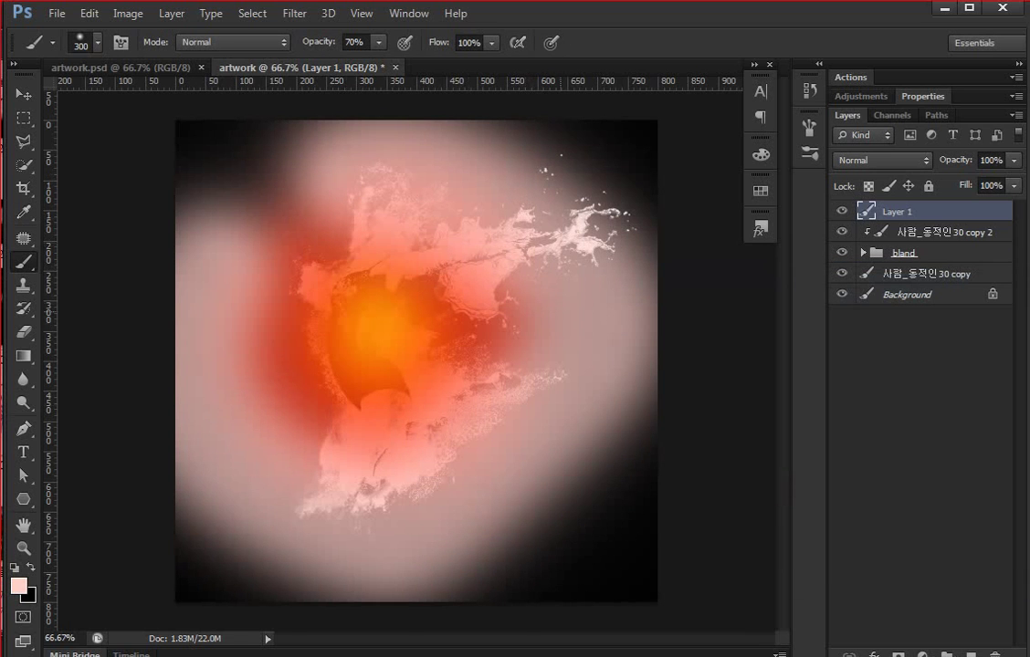
Pick a pale pink paint colour and enlarge the soft brush to 900 px.
left_click(18, 585)
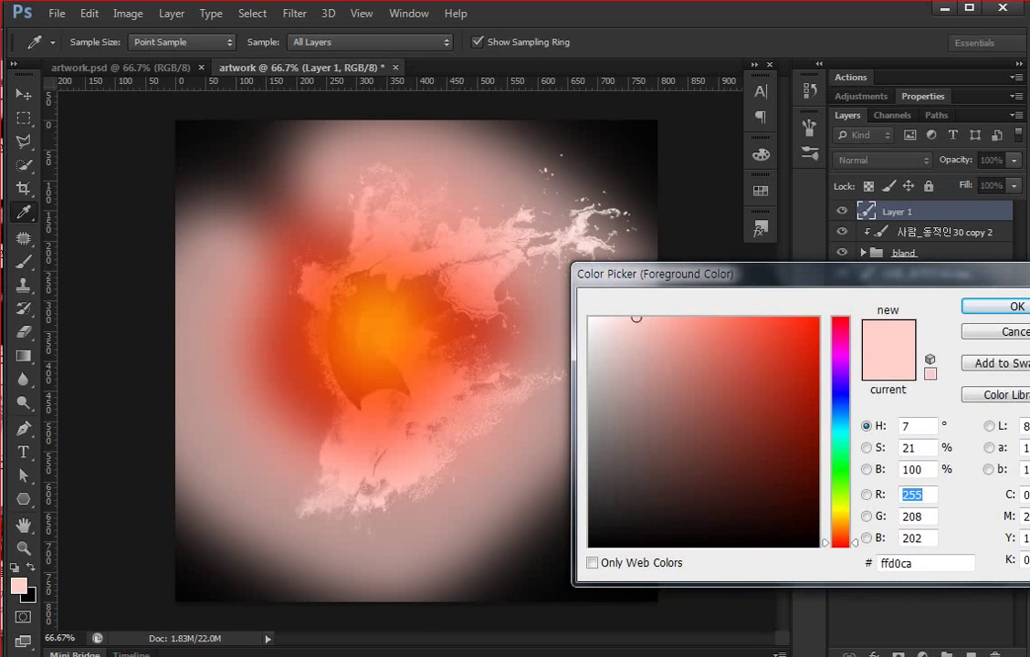
left_click(840, 509)
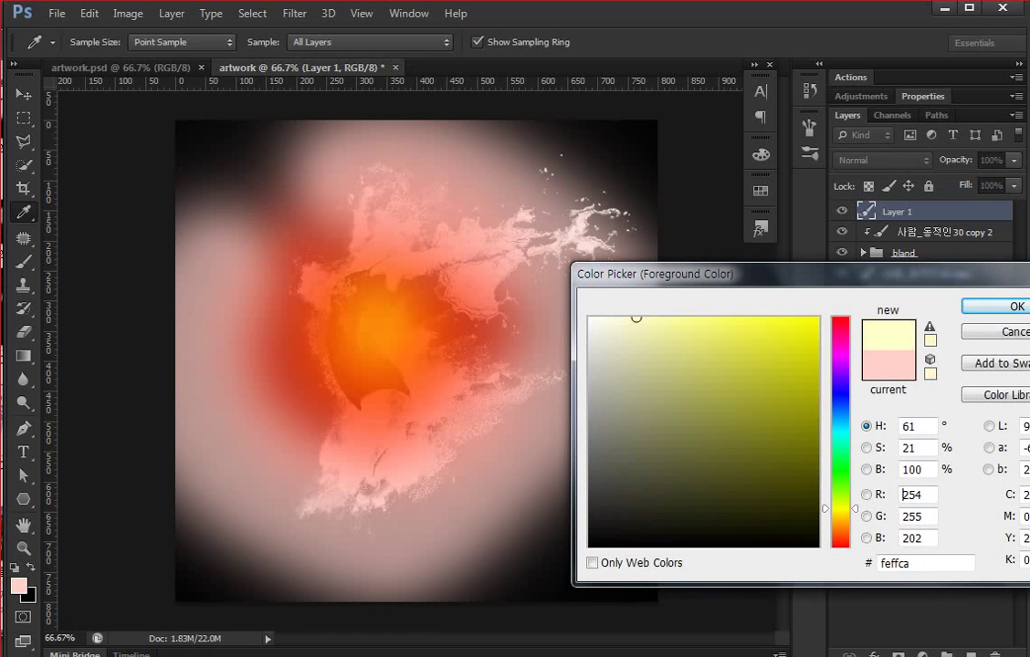
left_click_drag(840, 508, 840, 540)
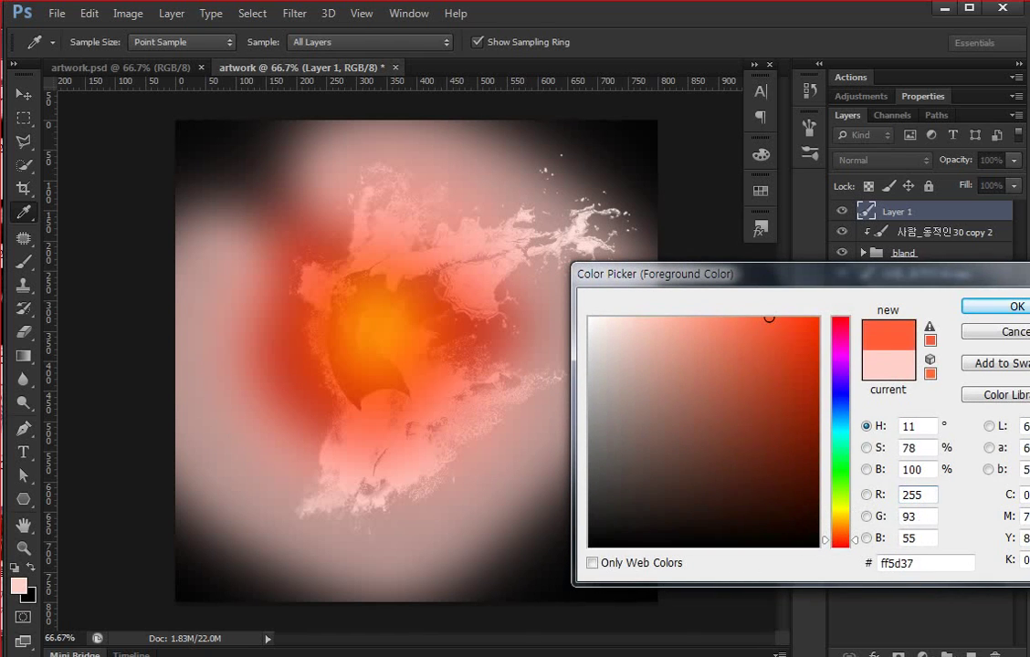
key("Return")
key("b")
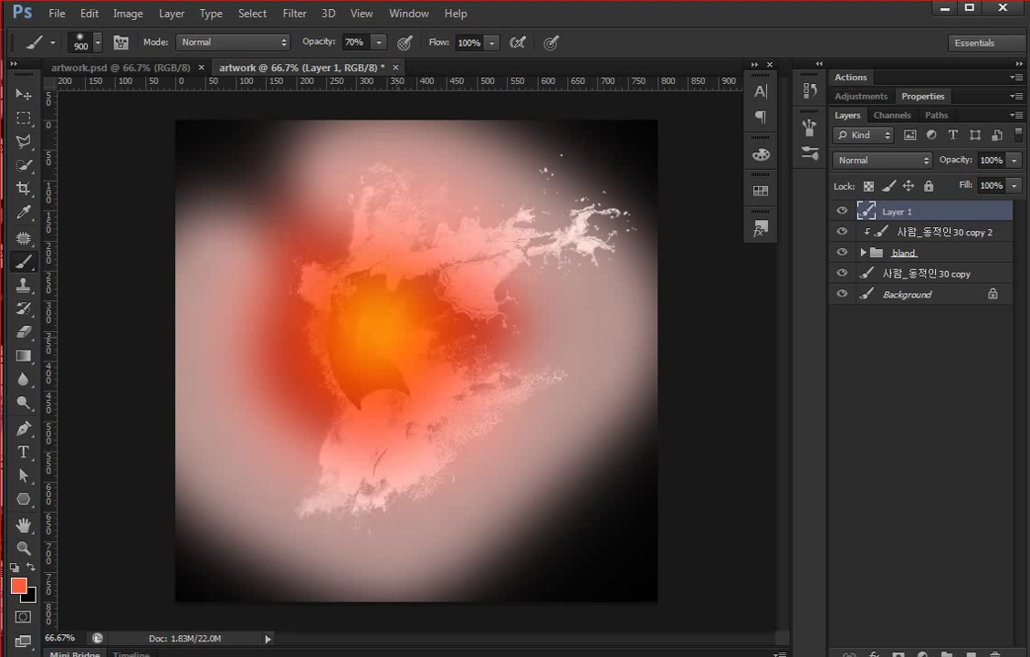
key("bracketright")
key("bracketright")
key("bracketright")
Paint fully saturated red (ff3000) in large soft dabs over the dancer.
left_click(18, 585)
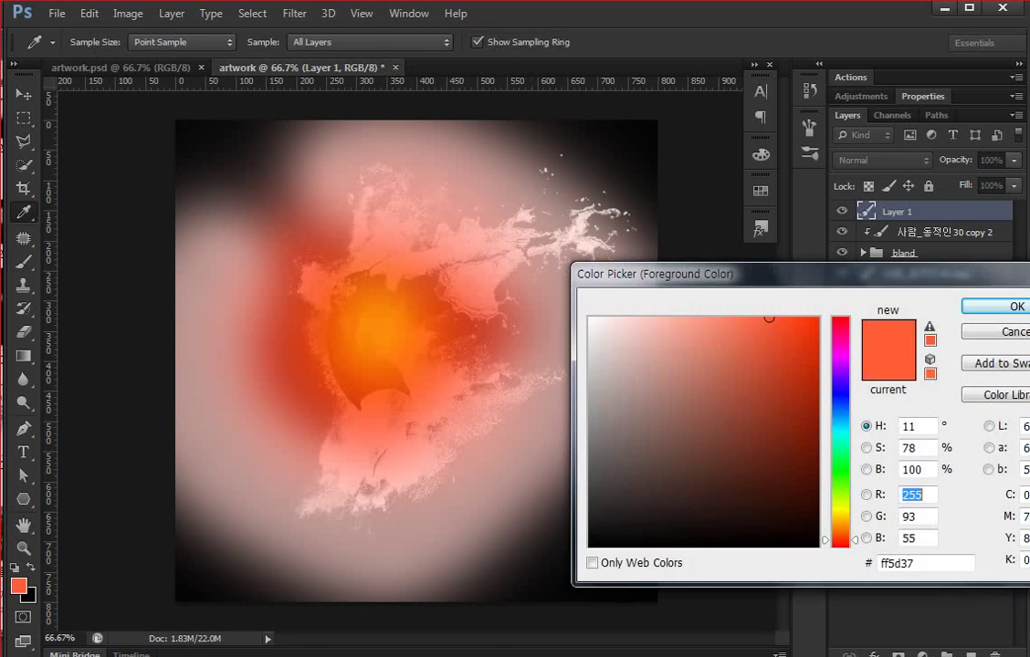
left_click_drag(770, 319, 812, 302)
key("Return")
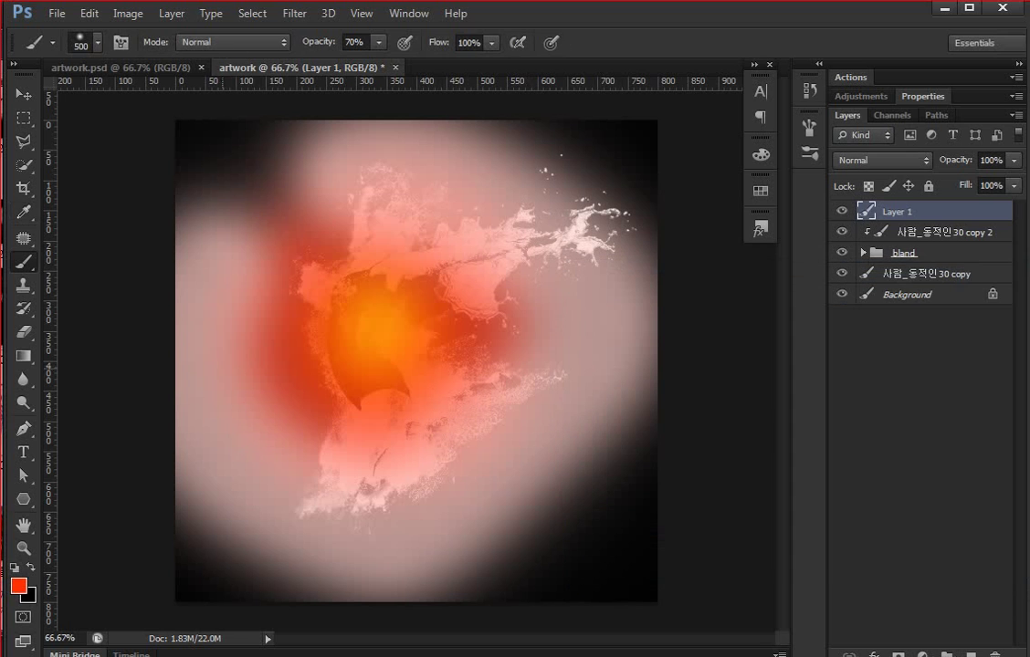
left_click(365, 283)
left_click_drag(354, 350, 379, 214)
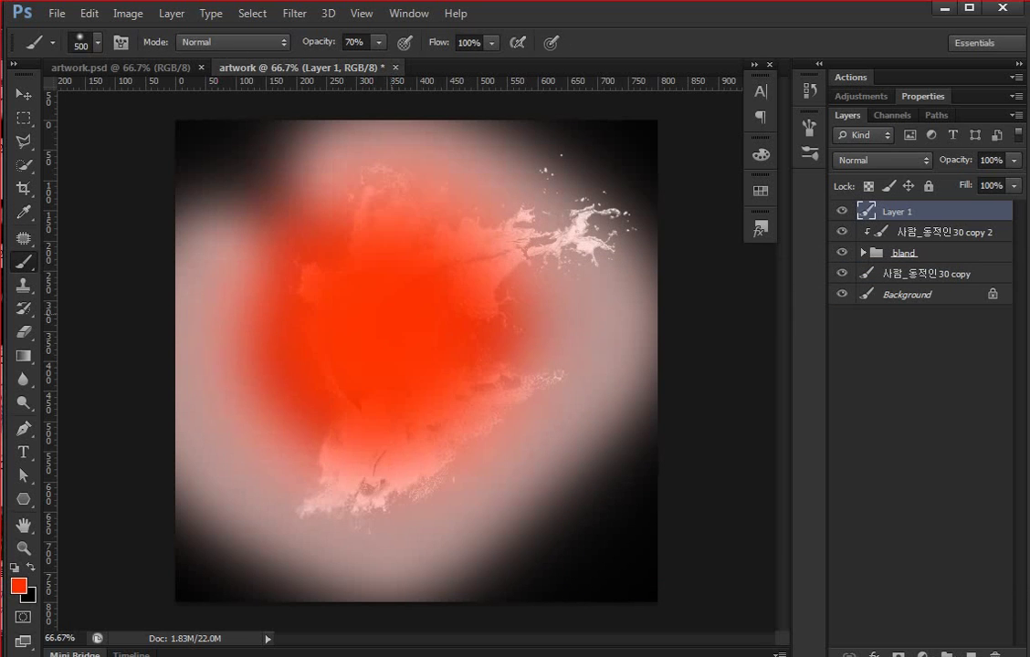
left_click(375, 386)
Dab a soft yellow glow into the middle of the red wash.
left_click(18, 585)
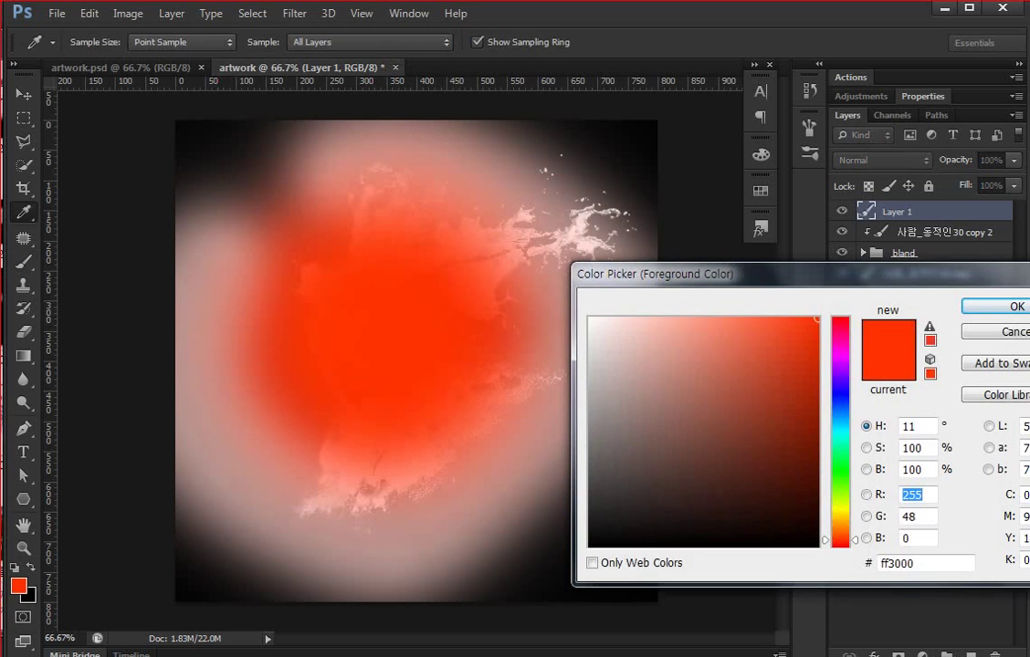
left_click(840, 518)
key("Return")
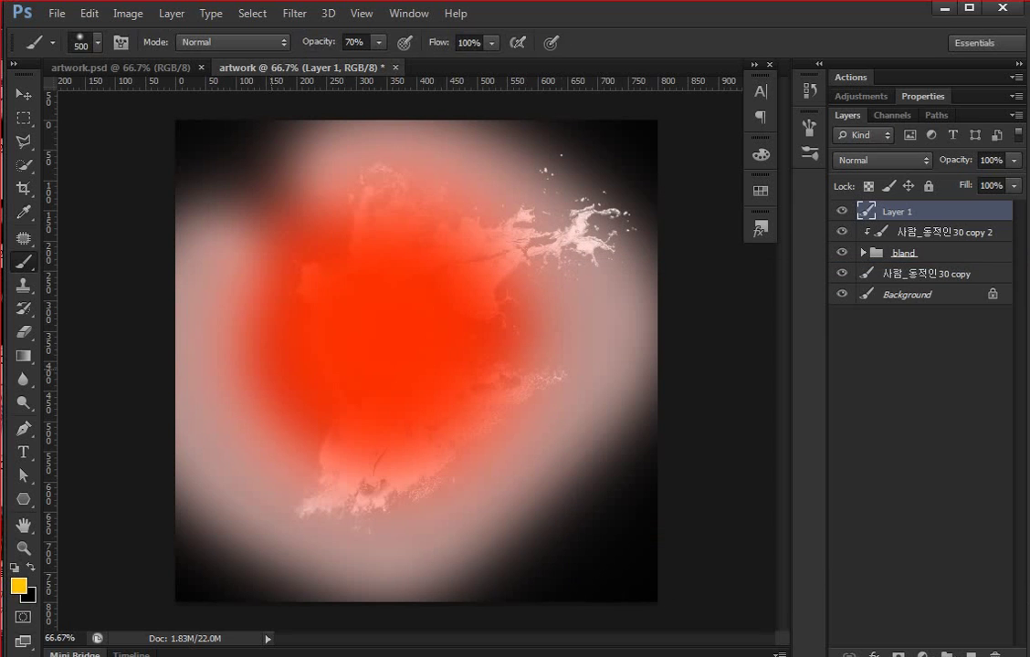
left_click_drag(337, 288, 374, 324)
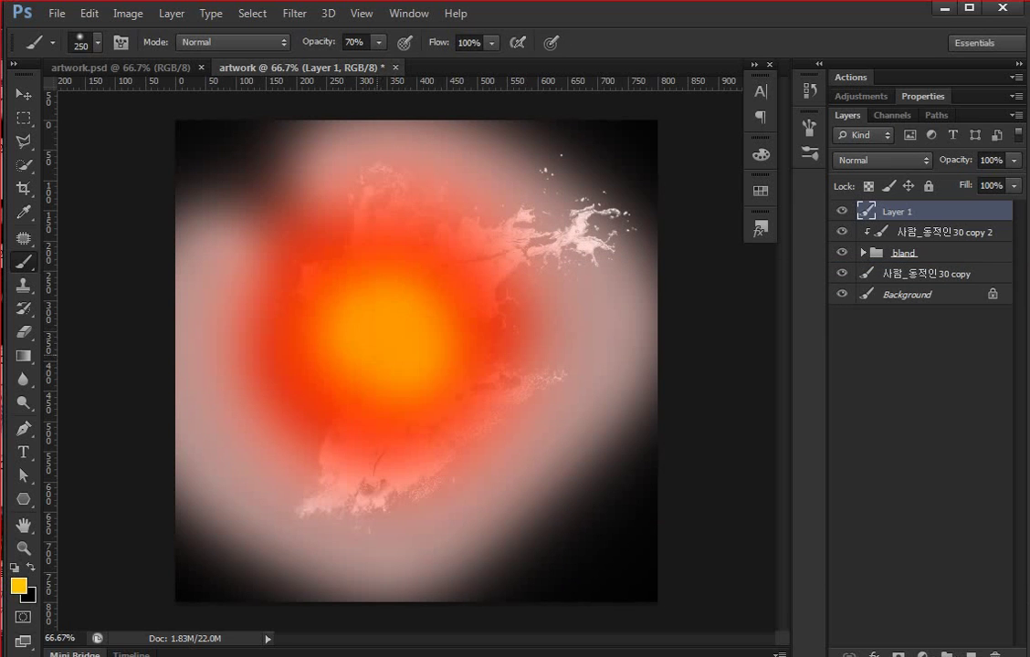
left_click_drag(311, 311, 329, 315)
Set Layer 1's blend mode to Color Burn and toggle it to compare.
key("v")
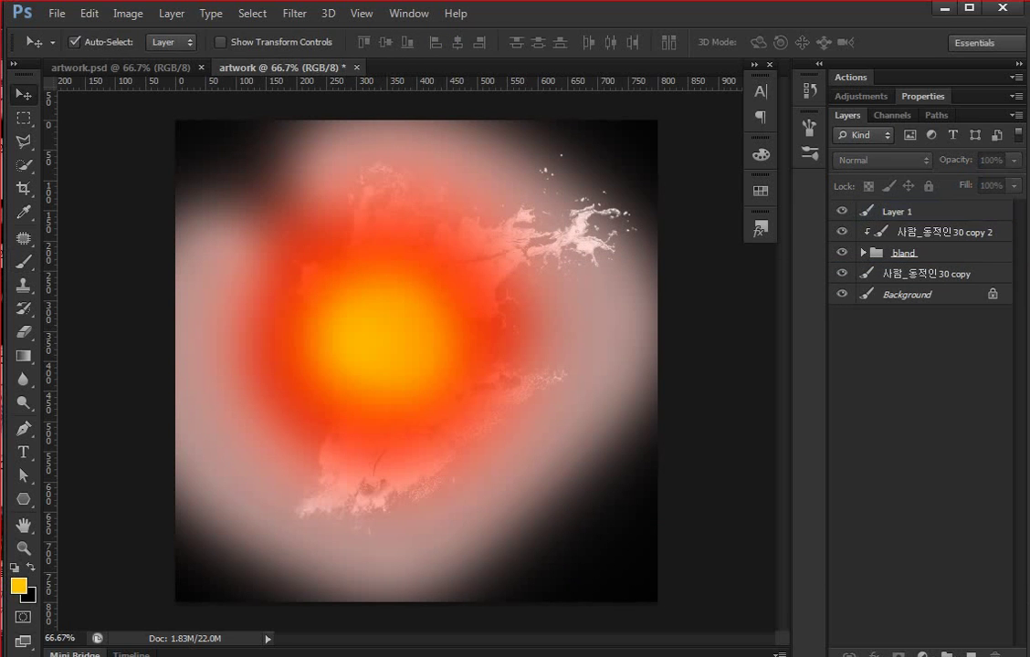
left_click(895, 211)
left_click(882, 160)
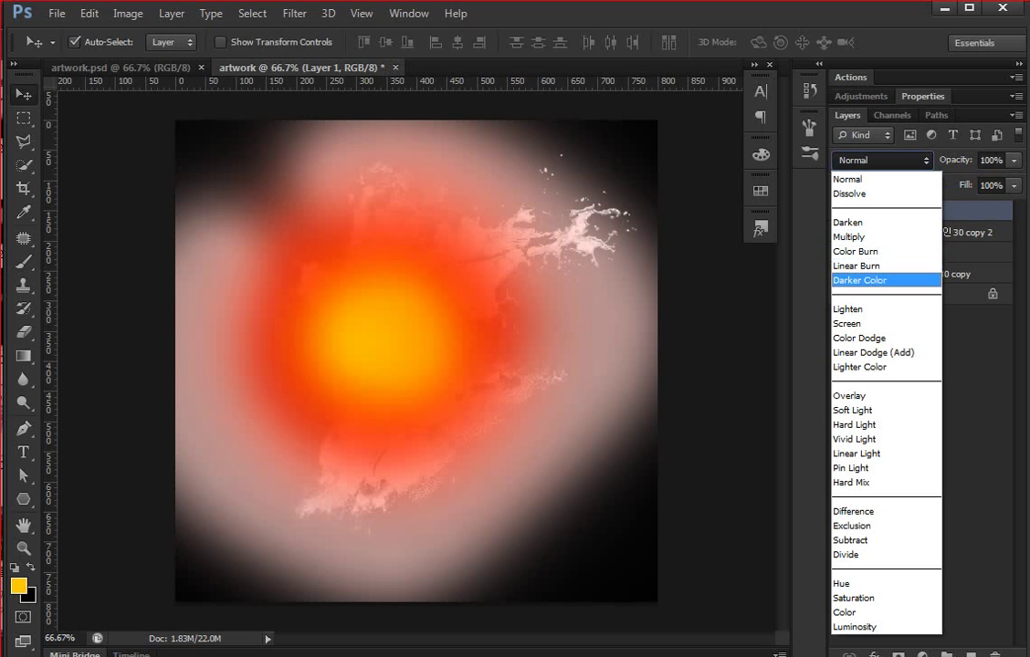
left_click(855, 251)
left_click(913, 411)
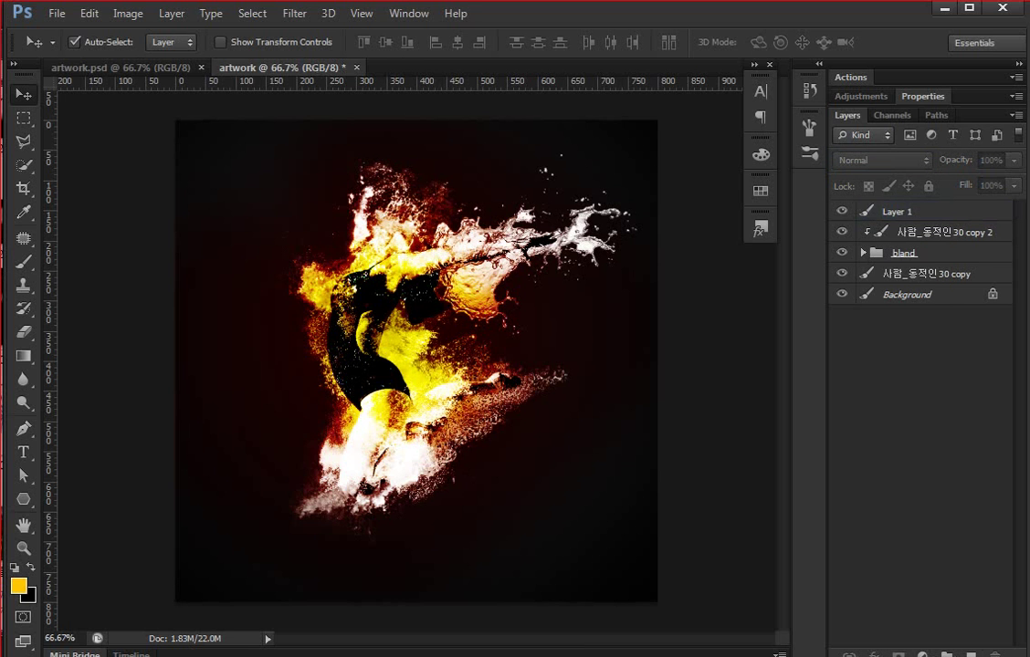
left_click(842, 211)
left_click(842, 211)
left_click(897, 211)
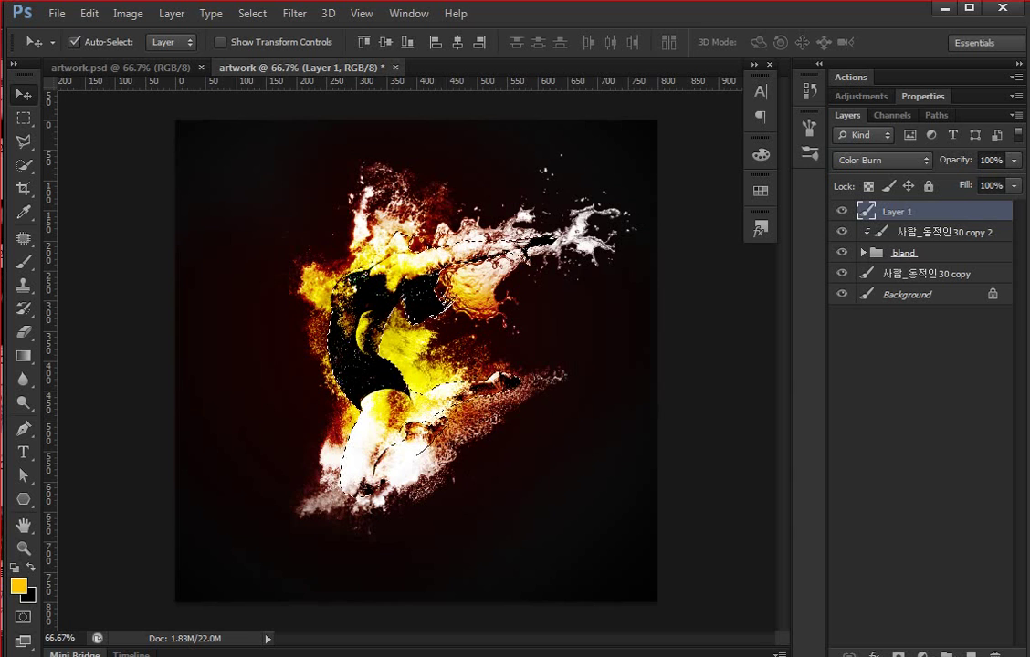
Delete Layer 1's glow outside the selection, deselect, and check the copy 2 layer.
key("ctrl+a")
key("Delete")
key("ctrl+d")
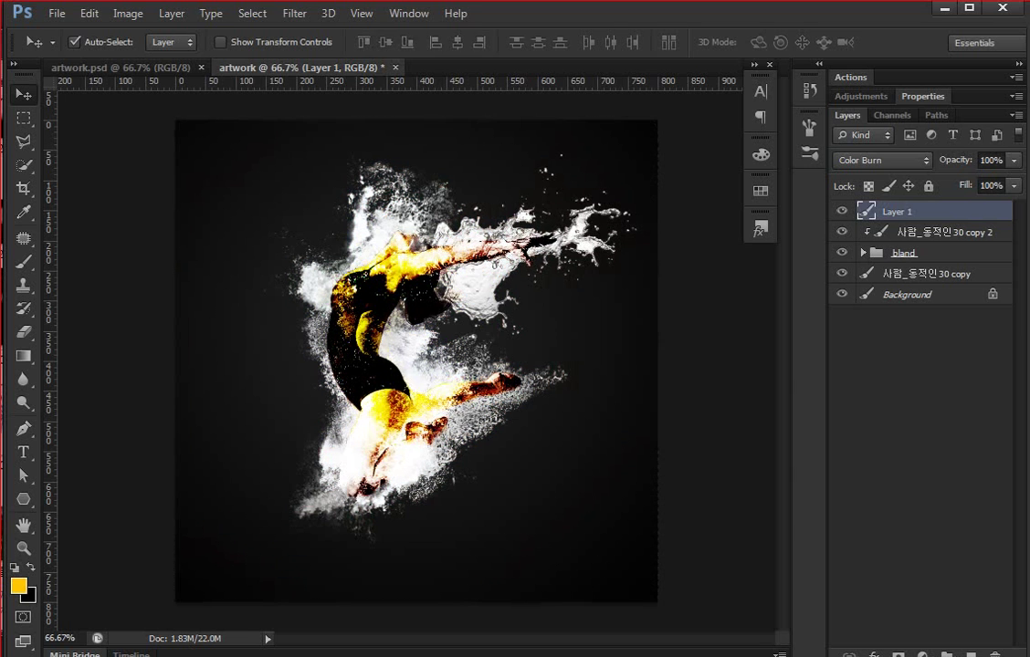
key("ctrl+alt+a")
left_click(941, 232)
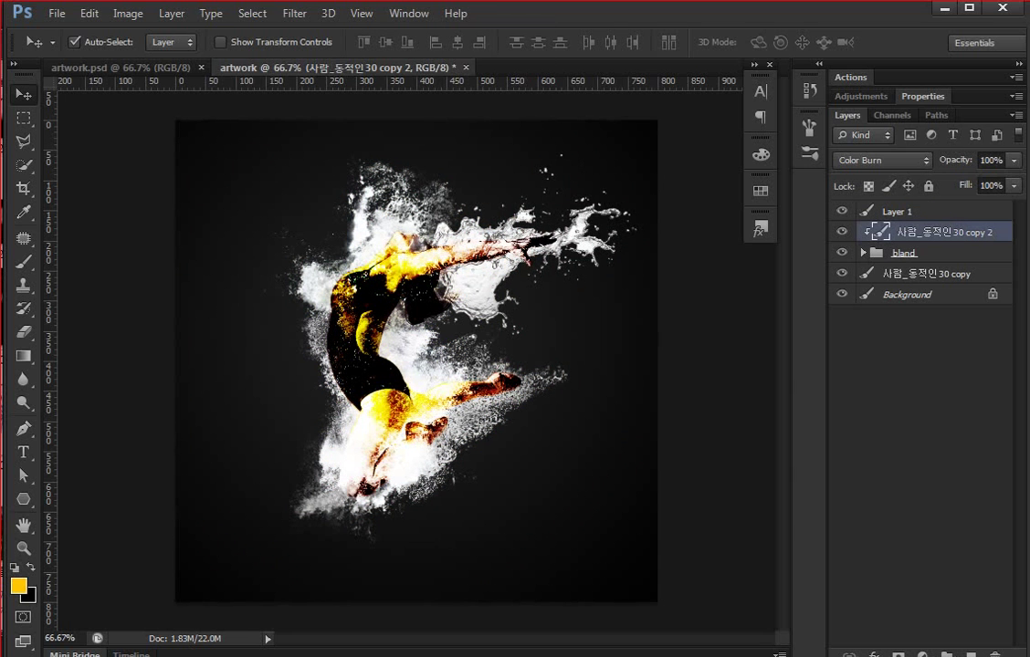
left_click(842, 232)
left_click(842, 231)
key("ctrl+alt+a")
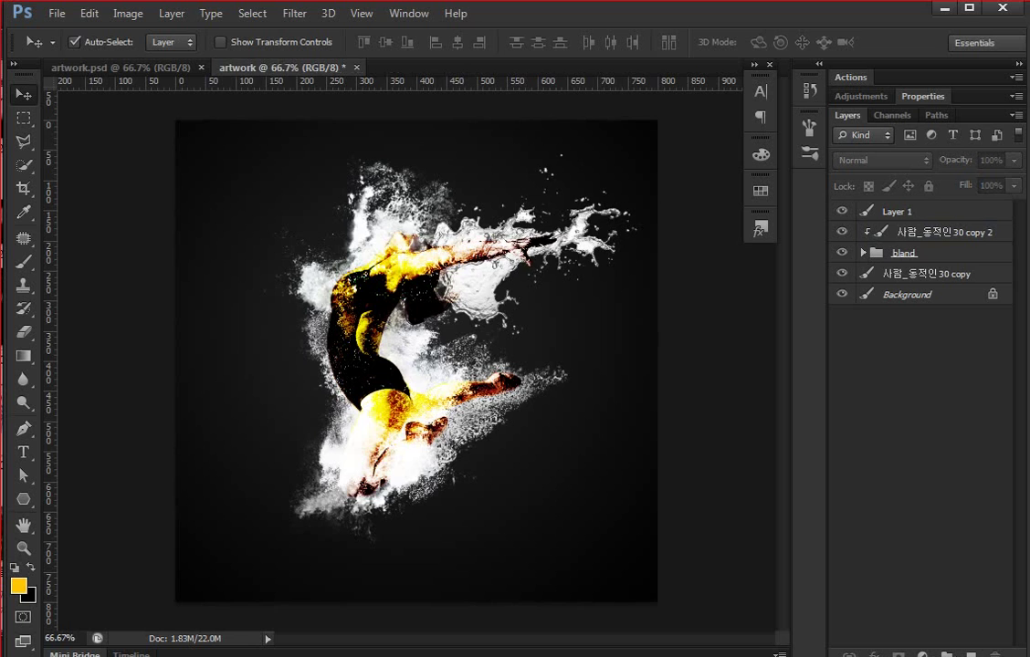
Nudge the 파도_물결08 splash layer about 33 px with the Move tool.
key("ctrl+minus")
key("ctrl+plus")
key("alt+v")
key("Escape")
mouse_move(500, 255)
left_mouse_down()
mouse_move(471, 260)
mouse_move(522, 243)
left_mouse_up()
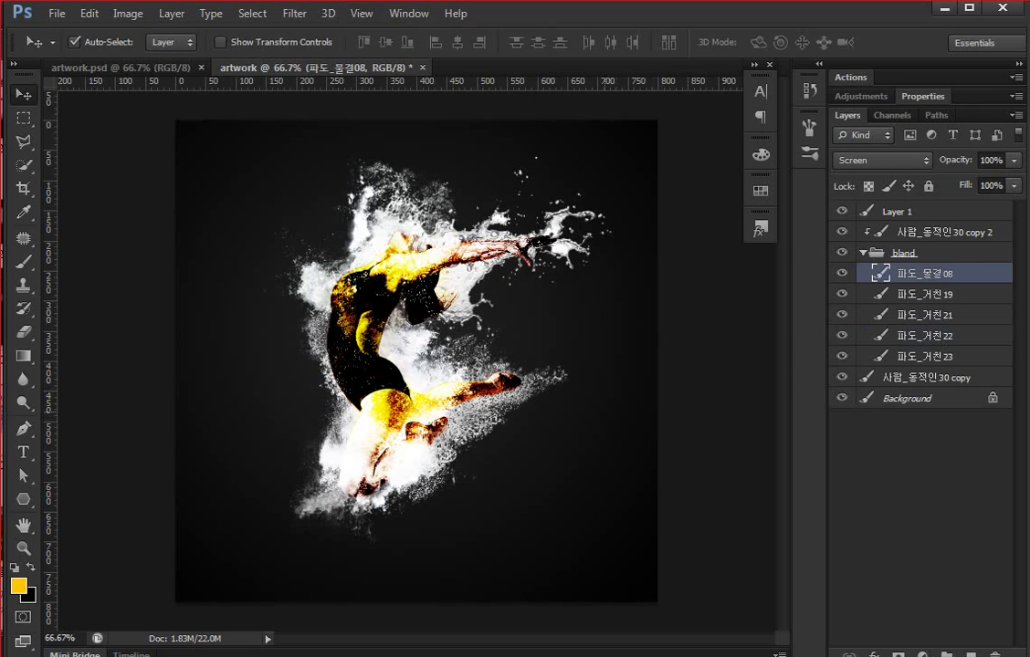
Give the Eraser the 108 px spatter brush preset from the canvas brush picker.
key("e")
right_click(422, 196)
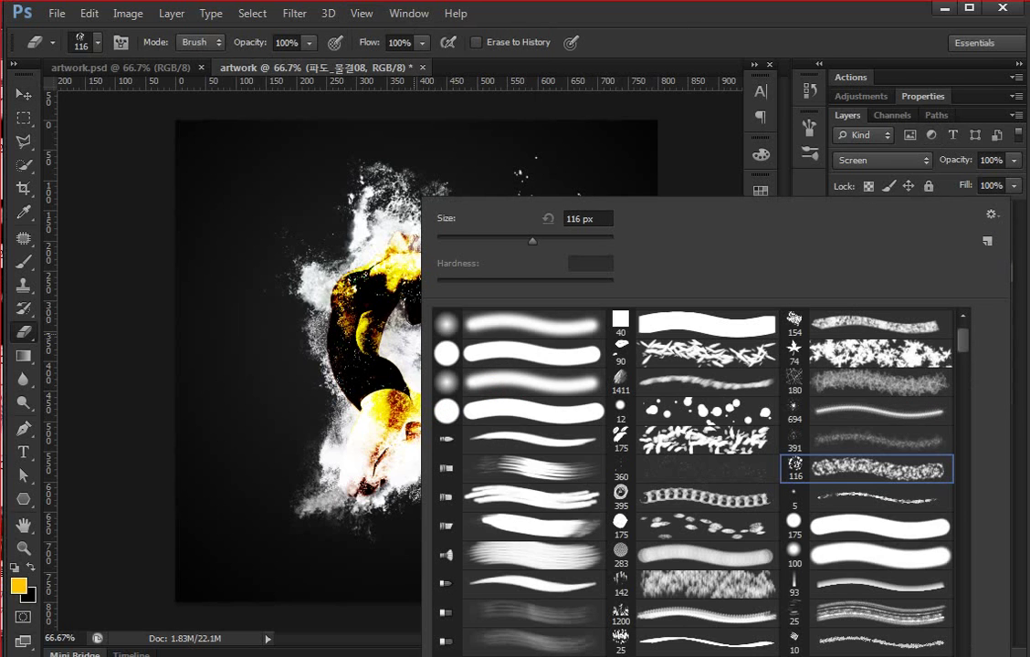
scroll(694, 475, "down", 2)
scroll(694, 475, "down", 3)
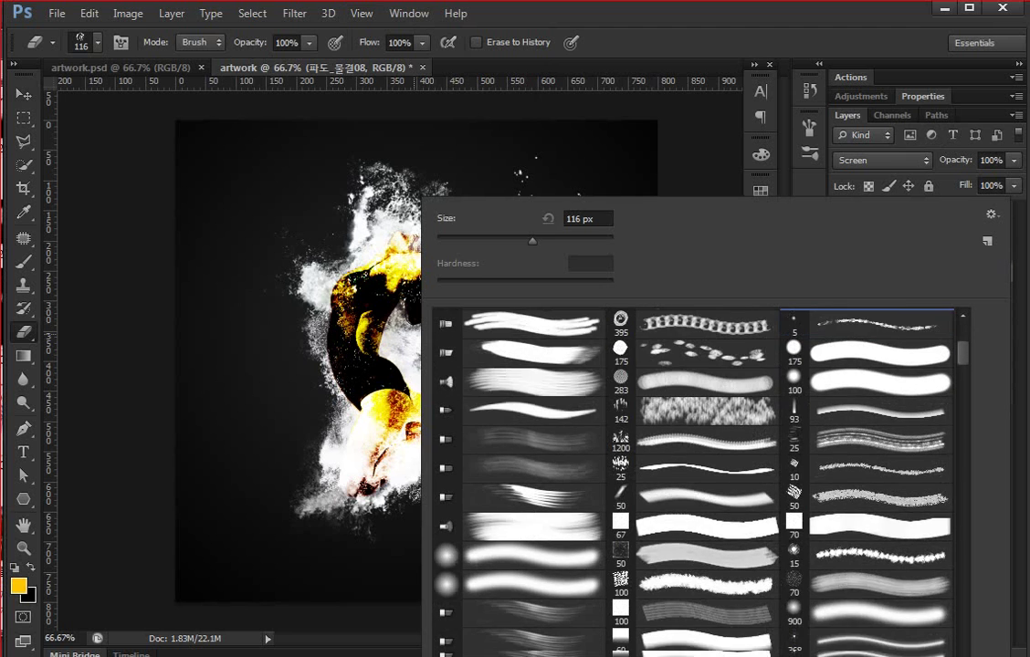
scroll(694, 475, "down", 2)
scroll(694, 474, "down", 2)
scroll(694, 475, "down", 2)
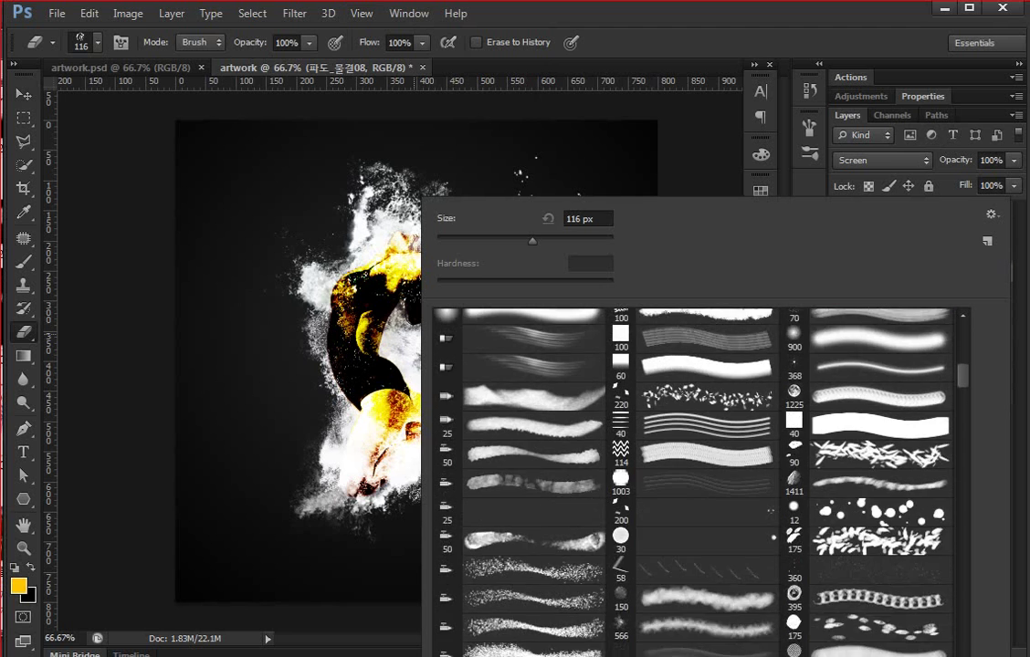
scroll(694, 475, "down", 2)
scroll(694, 474, "down", 2)
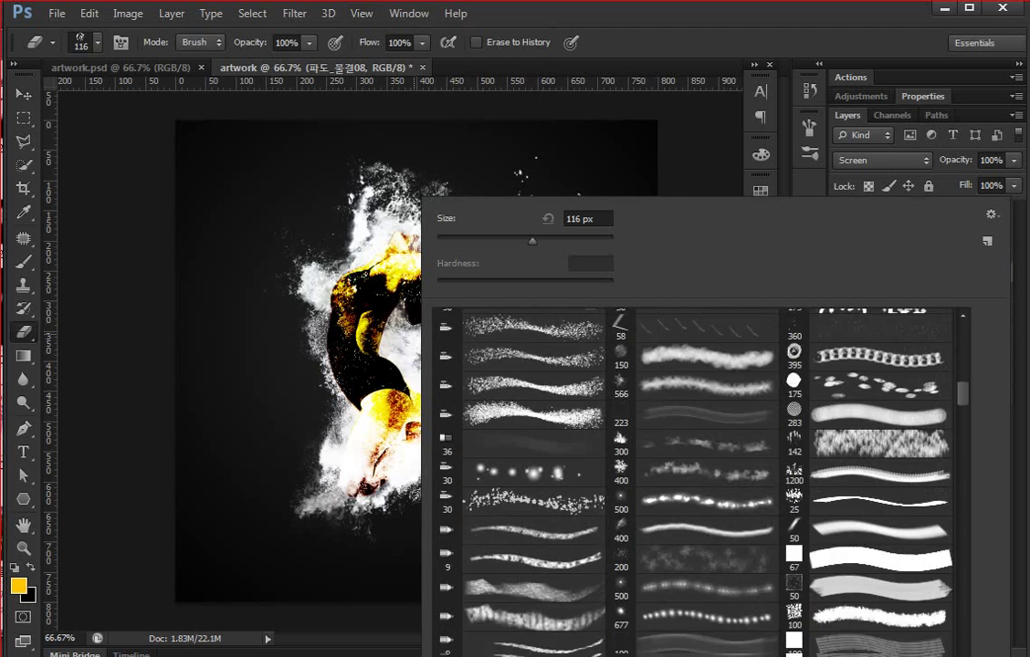
scroll(694, 475, "down", 2)
scroll(695, 475, "down", 2)
scroll(694, 475, "down", 2)
scroll(694, 475, "down", 1)
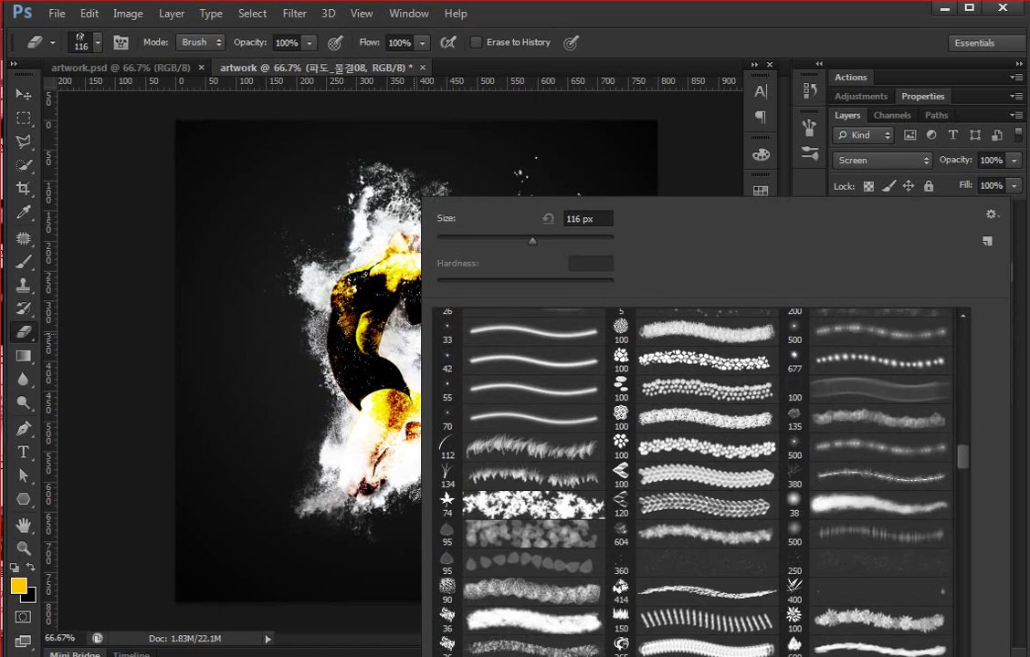
scroll(694, 475, "down", 1)
scroll(694, 474, "down", 1)
scroll(694, 474, "down", 1)
scroll(694, 474, "down", 2)
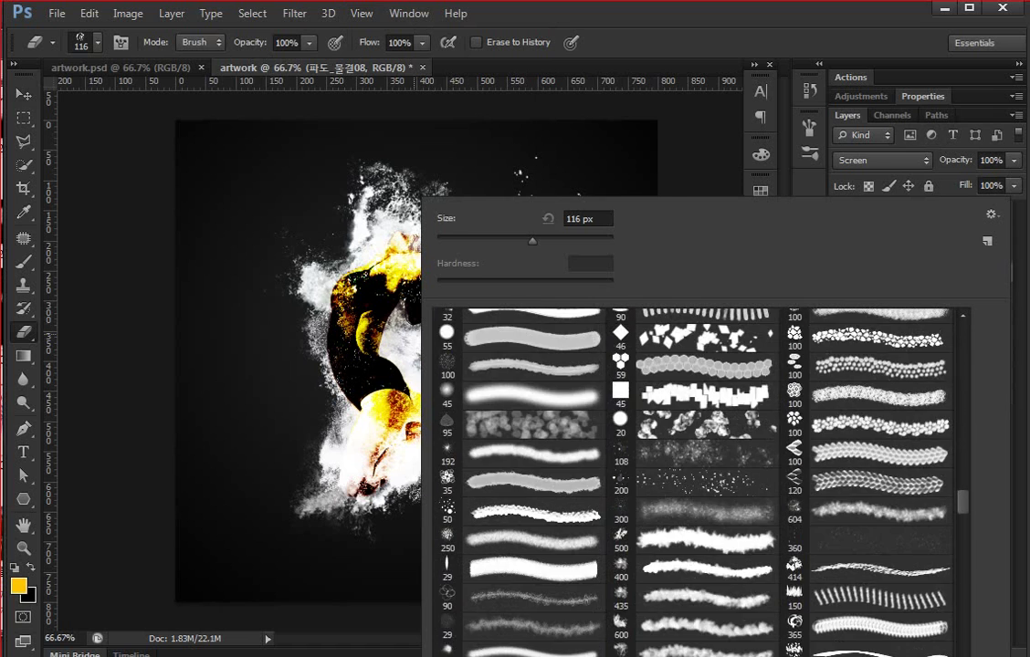
scroll(694, 475, "down", 2)
scroll(694, 475, "down", 2)
scroll(695, 474, "down", 2)
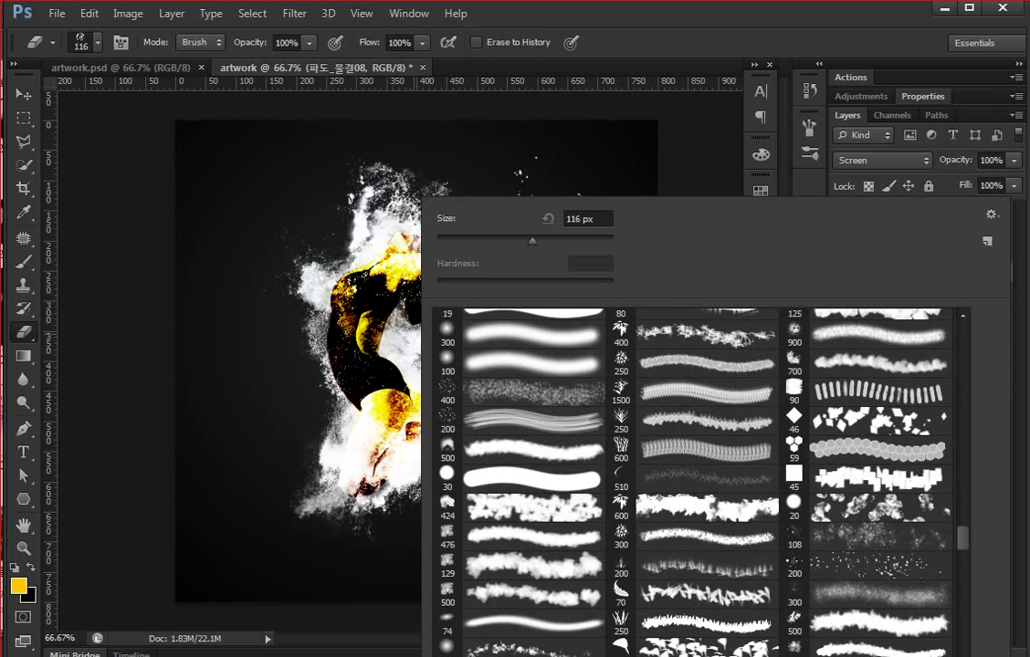
scroll(694, 475, "down", 2)
left_click(867, 420)
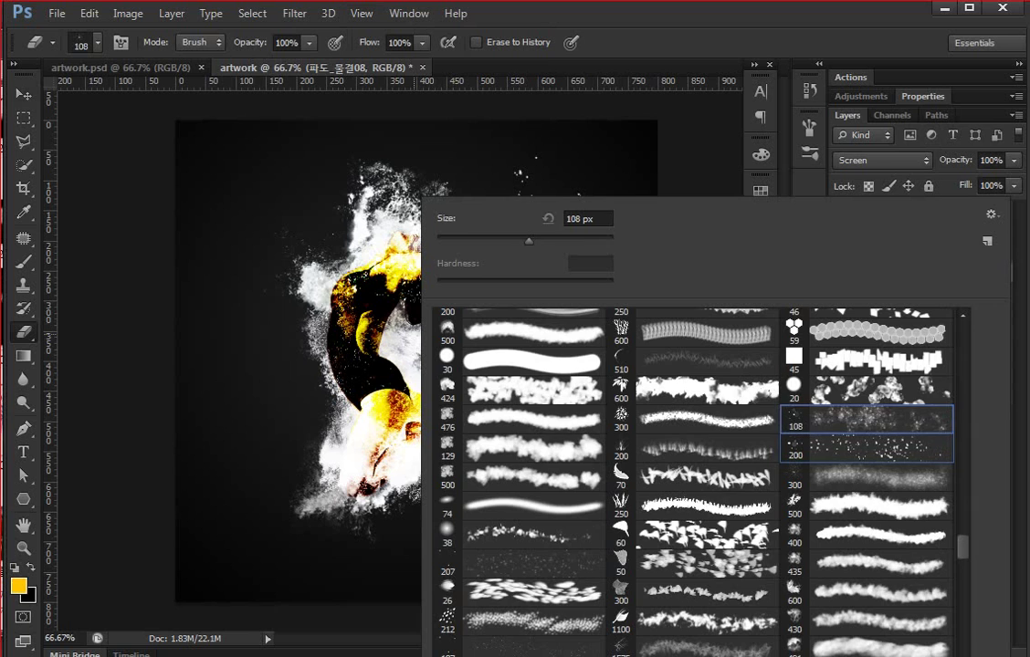
key("Return")
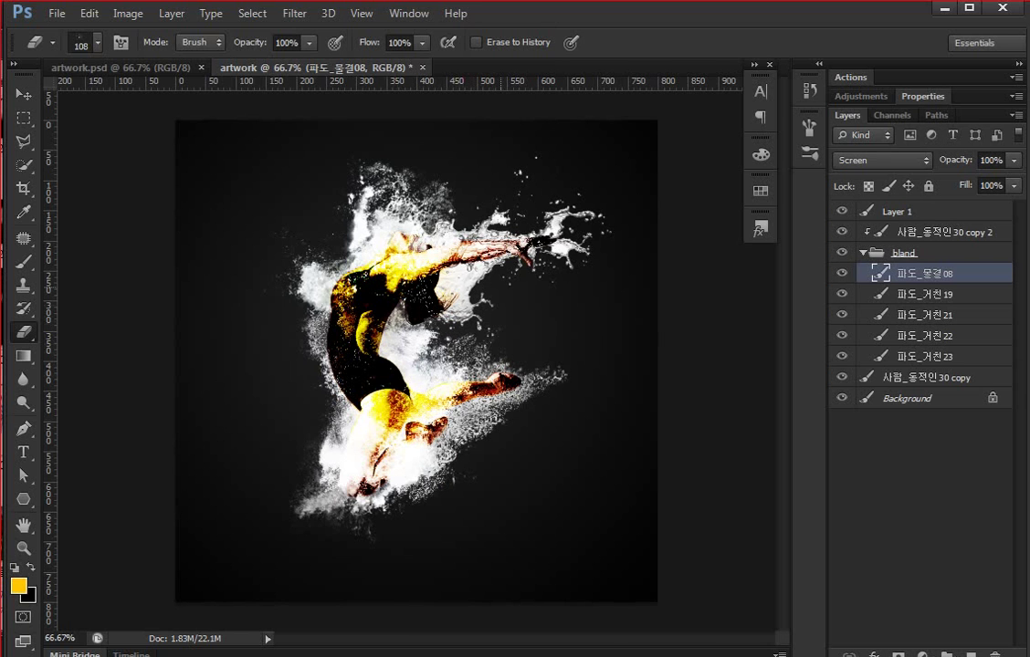
Erase a bit of splash near the raised arm and inspect the 파도_거친19 layer.
mouse_move(393, 210)
left_mouse_down()
mouse_move(398, 264)
mouse_move(402, 205)
mouse_move(415, 239)
mouse_move(409, 283)
mouse_move(391, 217)
left_mouse_up()
key("alt+bracketleft")
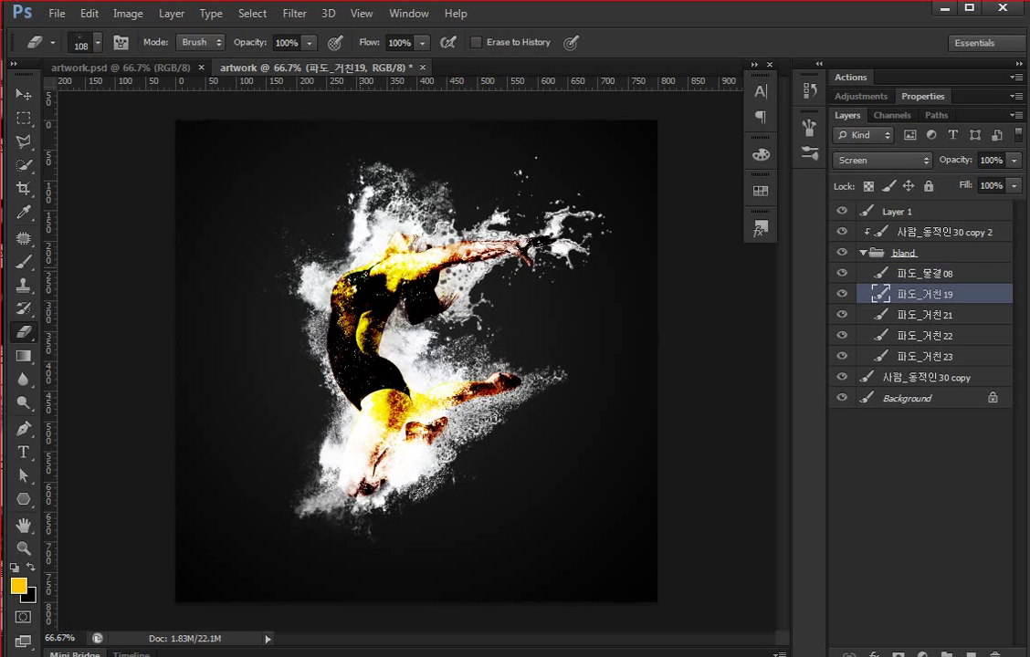
key("ctrl+plus")
key("ctrl+plus")
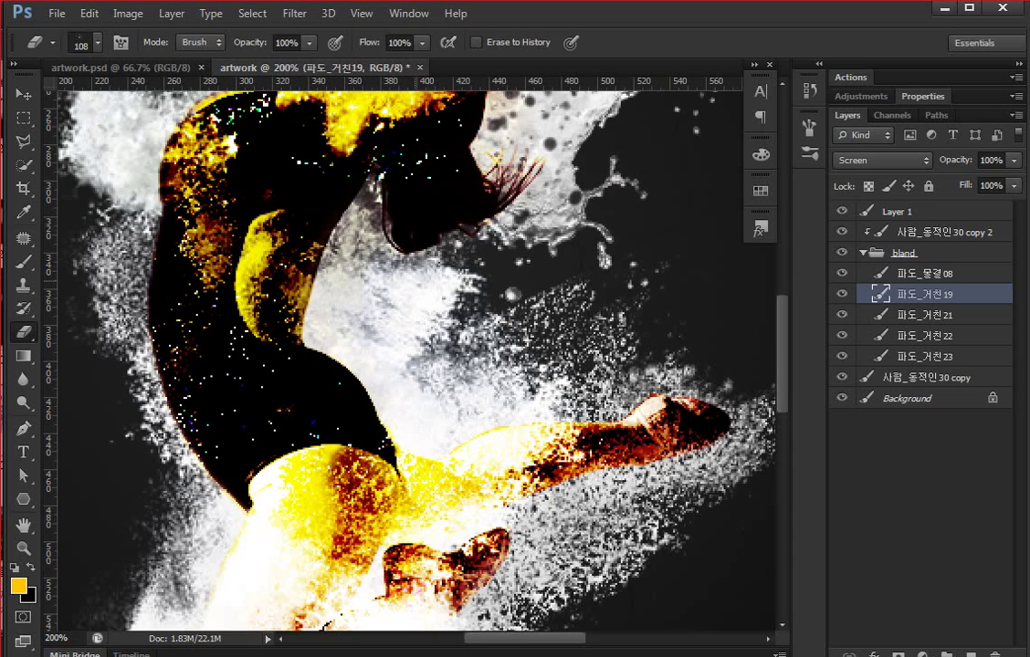
scroll(411, 356, "left", 5)
scroll(411, 356, "left", 3)
key("ctrl+0")
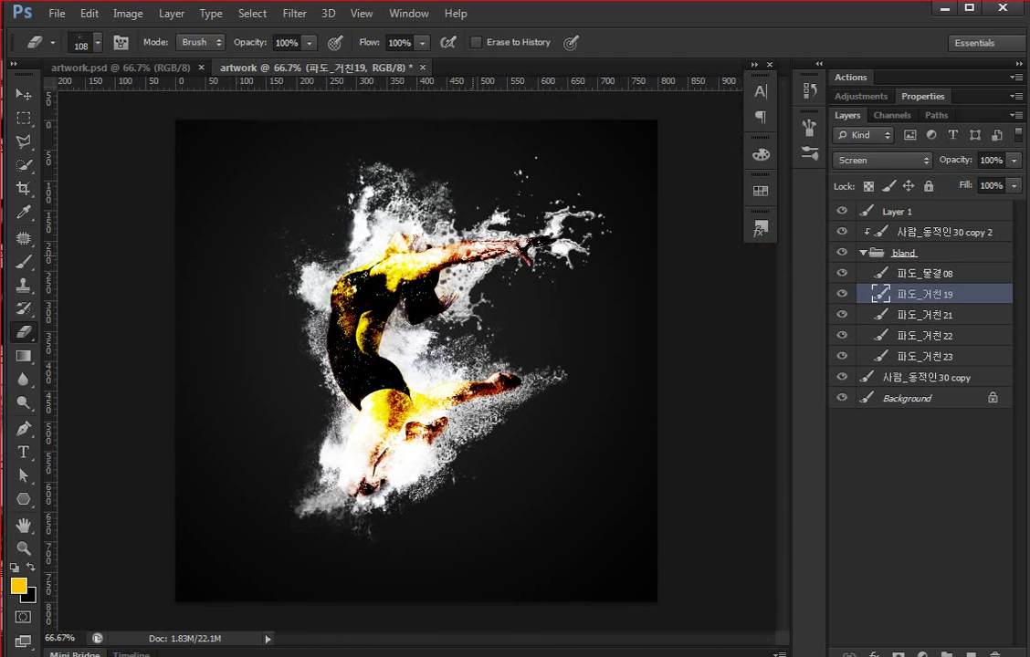
Merge the 파도_물결08 through 파도_거친22 layers and blend the result in Screen mode.
key("v")
left_click(924, 273, "shift")
left_click(925, 335, "shift")
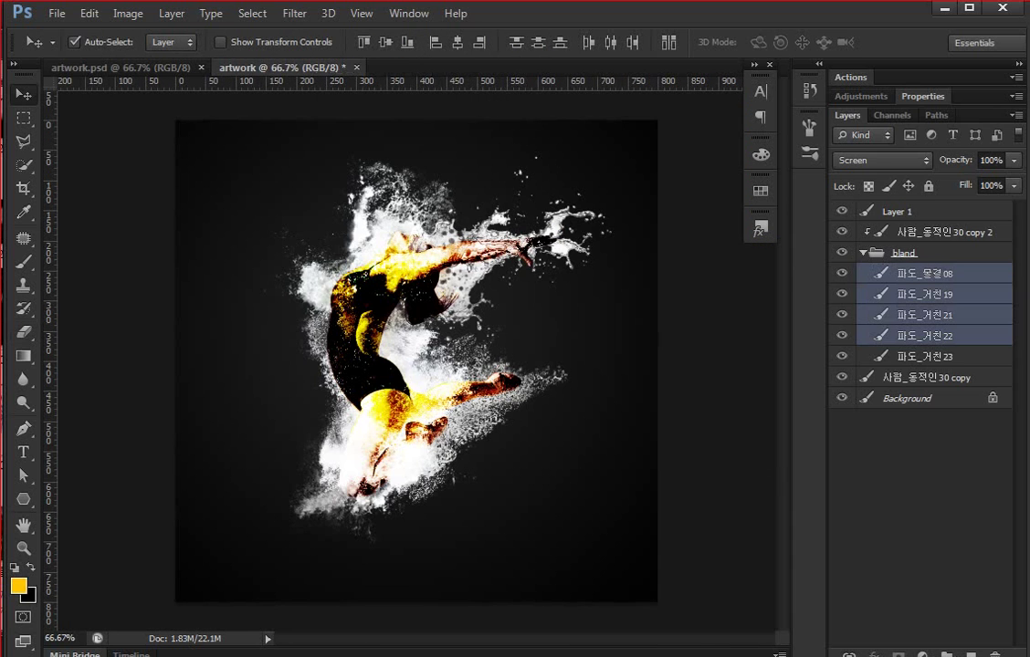
key("ctrl+e")
left_click(882, 159)
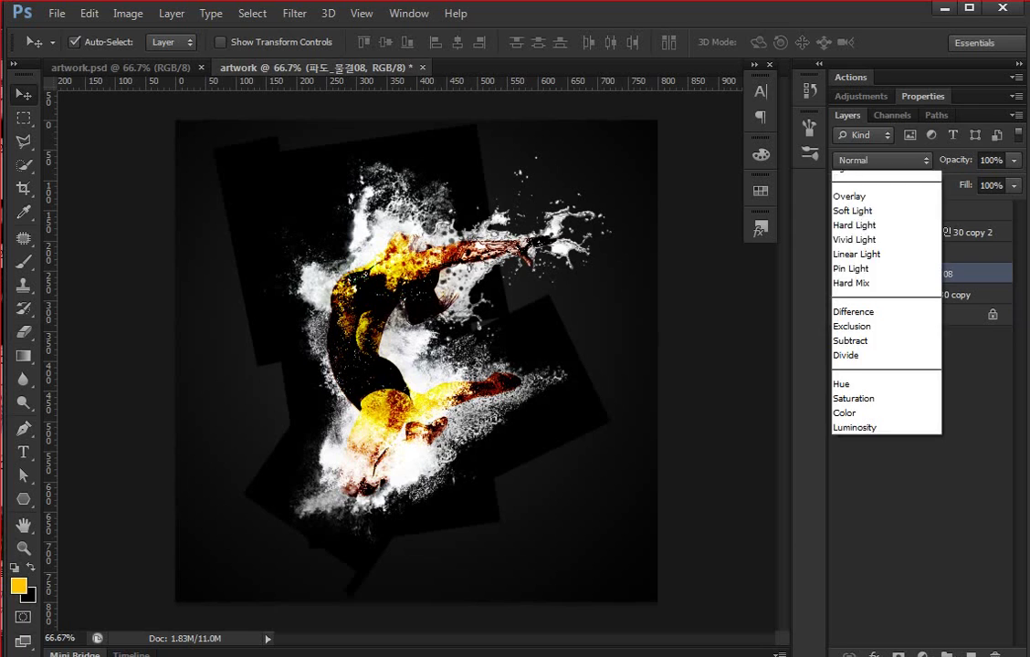
left_click(847, 323)
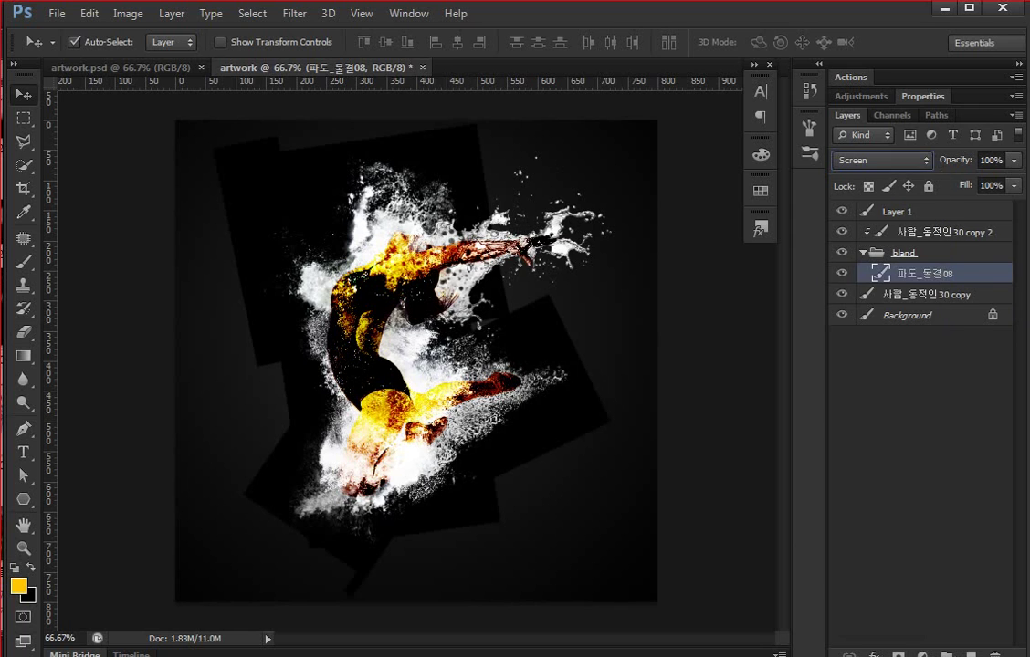
left_click(913, 411)
key("ctrl+plus")
key("ctrl+plus")
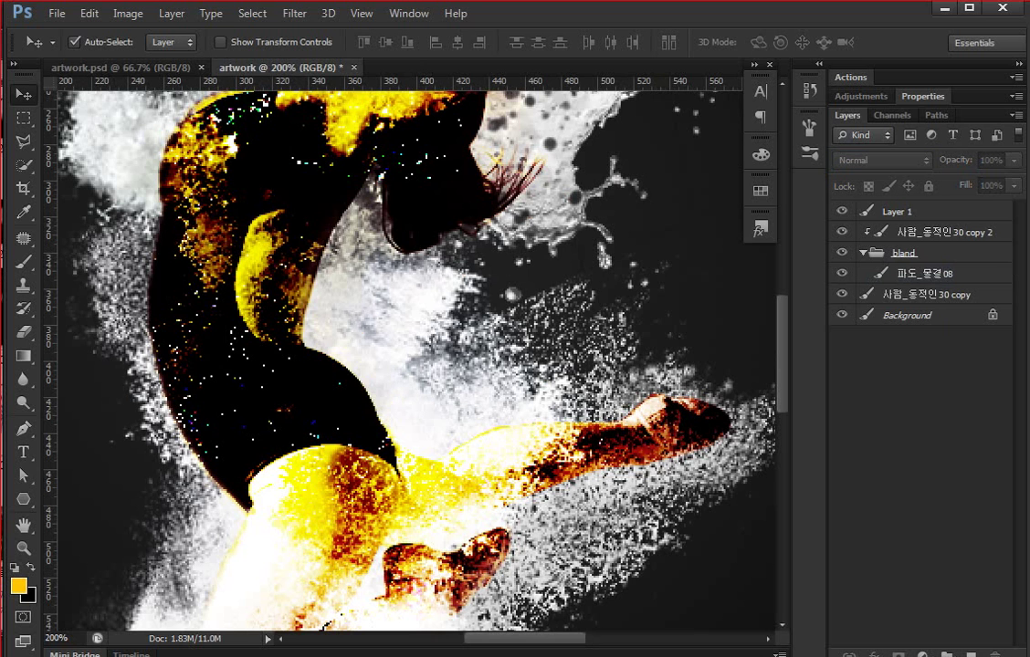
Ungroup the bland group with Ctrl+Shift+G and clip 사람_동적인30 copy 2 onto 파도_물결08.
key("ctrl+minus")
key("ctrl+minus")
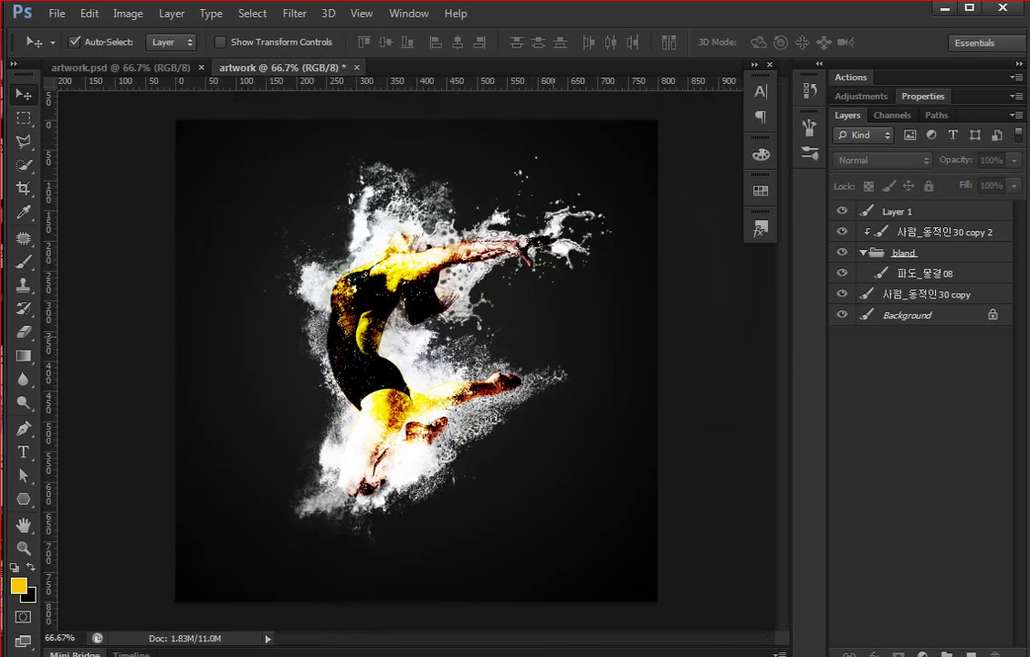
key("ctrl+plus")
scroll(411, 356, "down", 3)
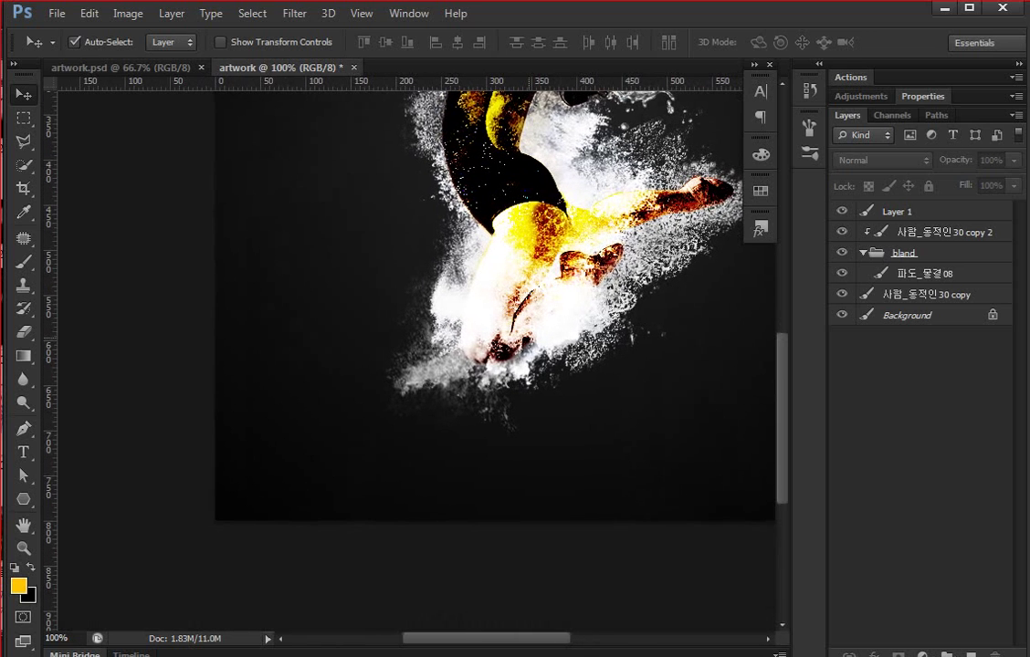
left_click(904, 253)
left_click(941, 232)
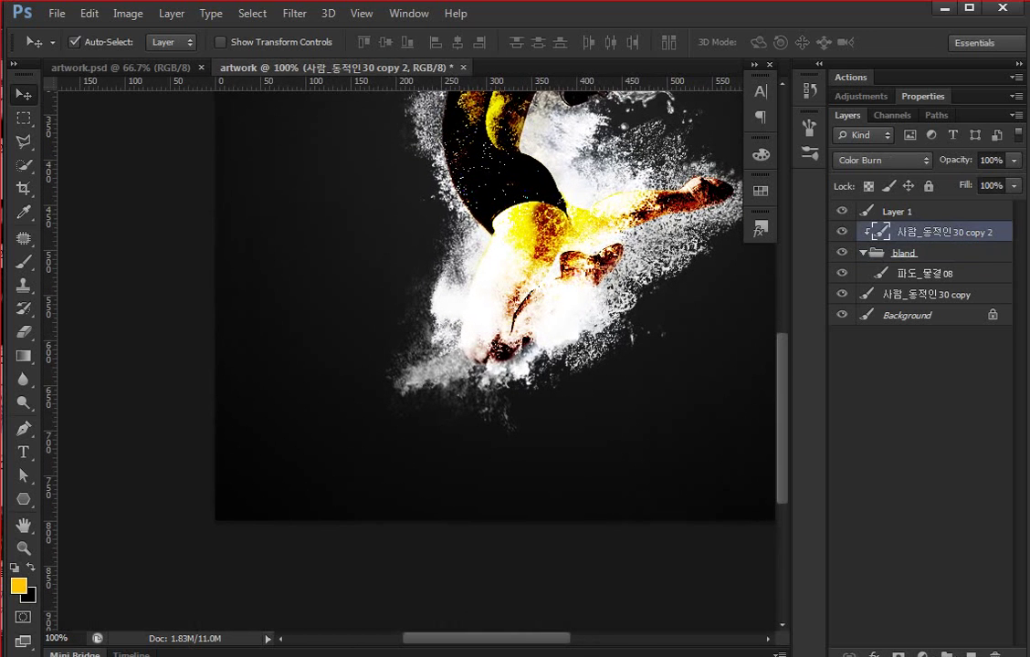
left_click(904, 253)
key("ctrl+shift+g")
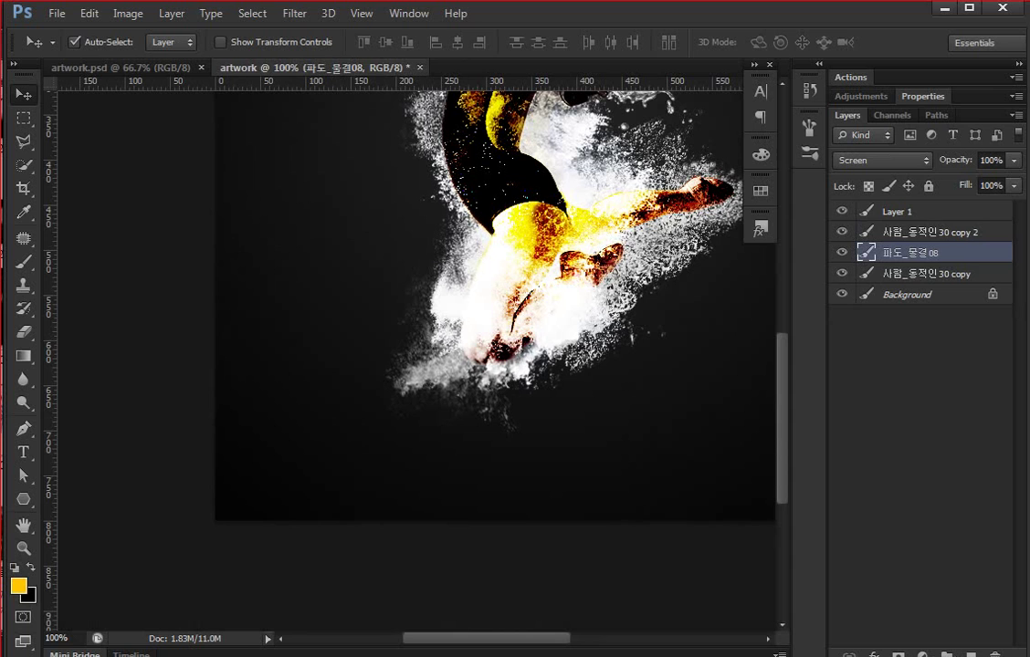
left_click(941, 232)
key("ctrl+alt+g")
left_click(910, 253)
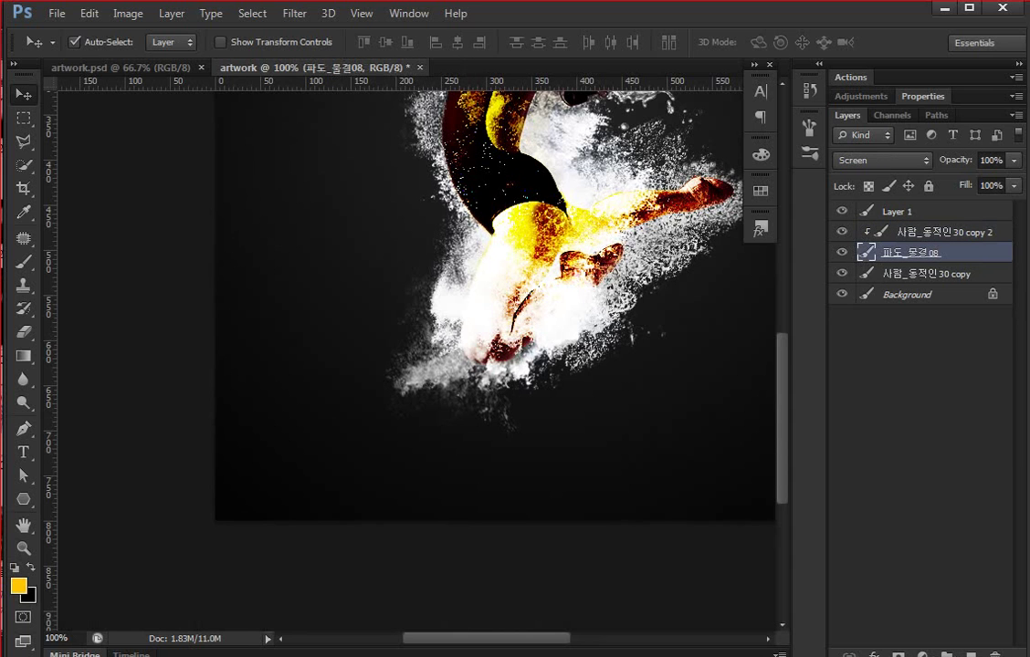
Switch the Eraser to the 30 px hard round brush and pan around the splashes.
key("e")
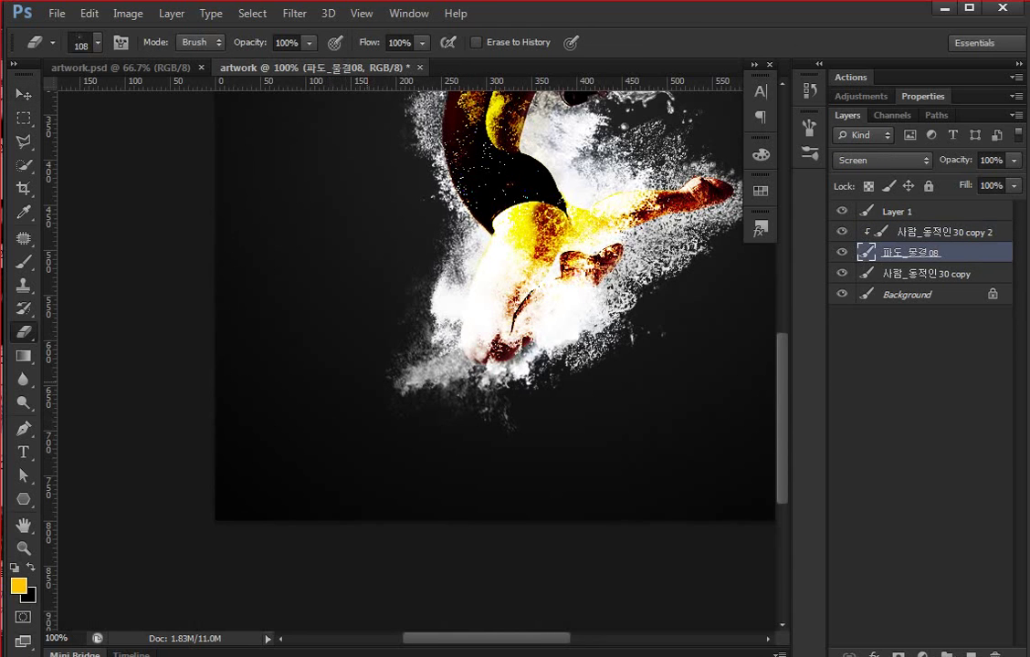
right_click(376, 199)
left_click(399, 361)
key("Return")
scroll(438, 302, "up", 2)
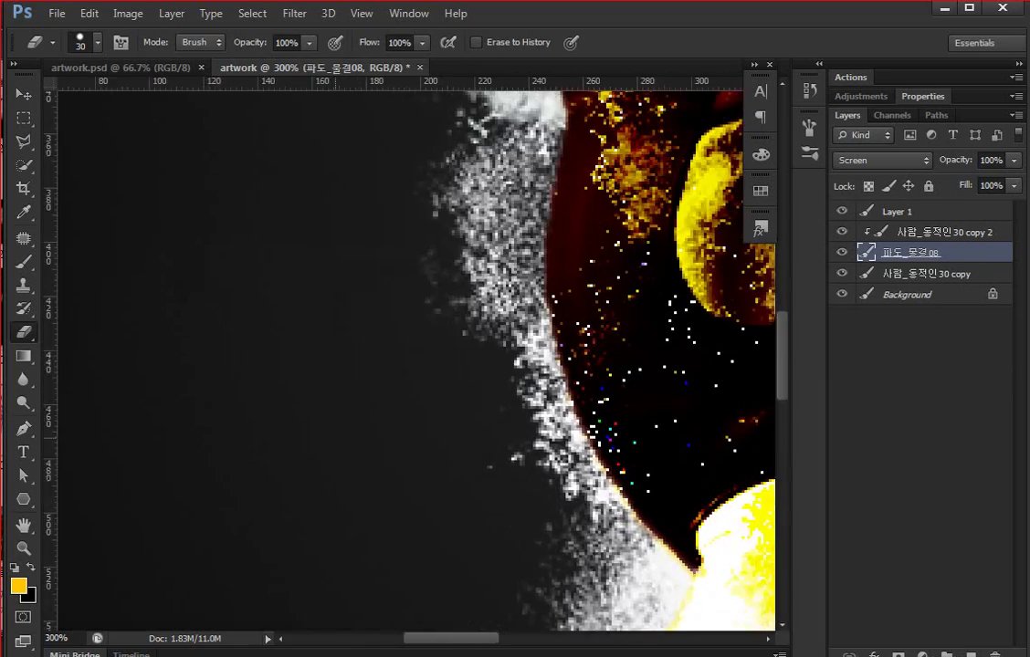
scroll(411, 356, "up", 3)
scroll(411, 356, "right", 10)
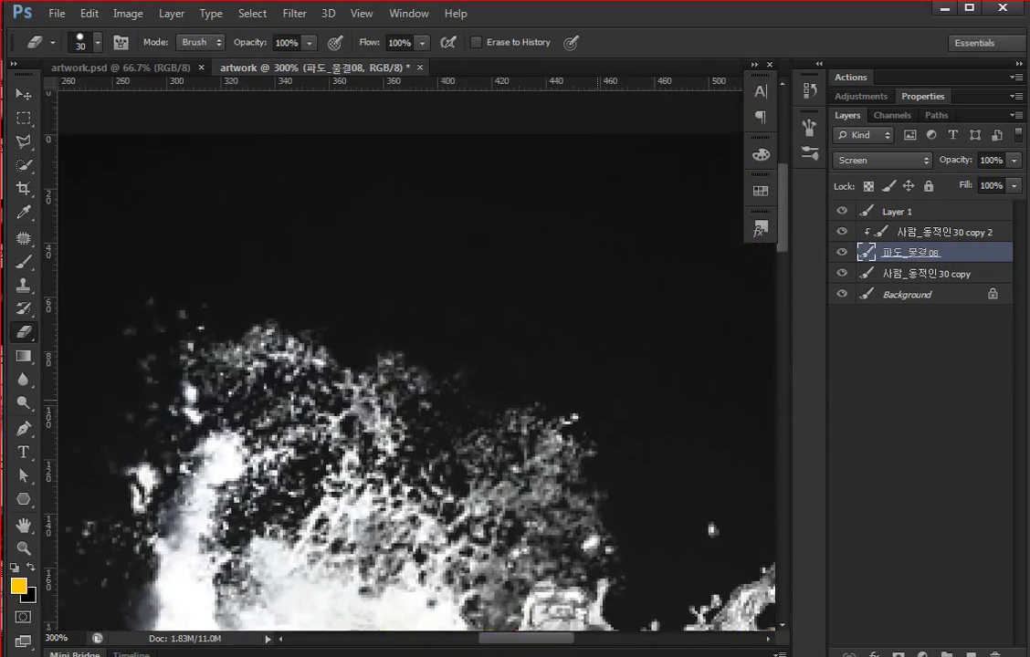
scroll(411, 356, "left", 5)
scroll(411, 356, "down", 5)
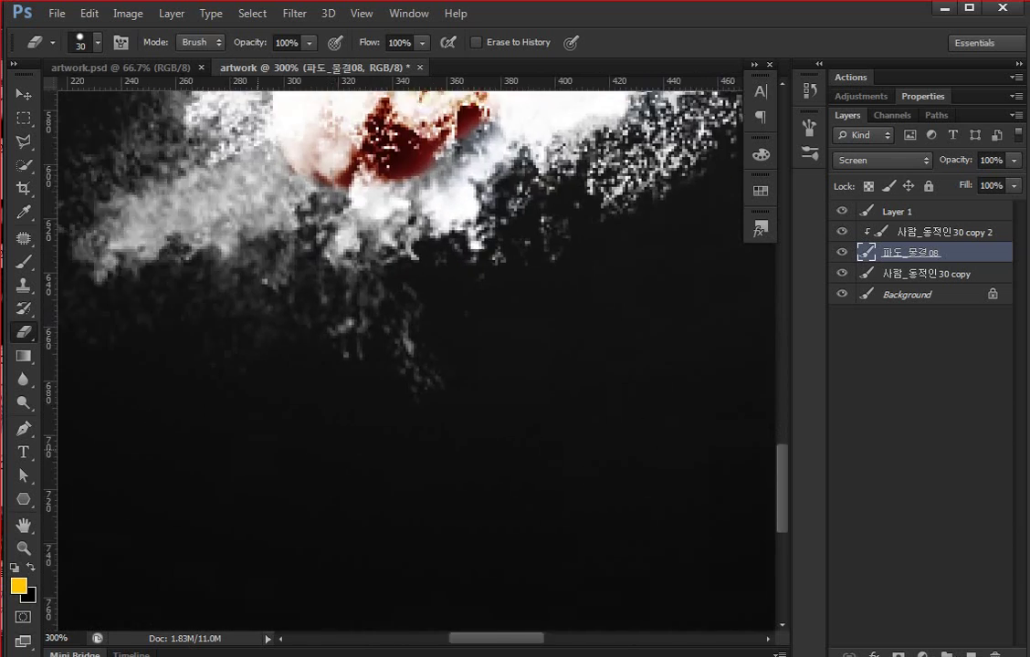
scroll(411, 356, "down", 2)
scroll(410, 356, "down", 1)
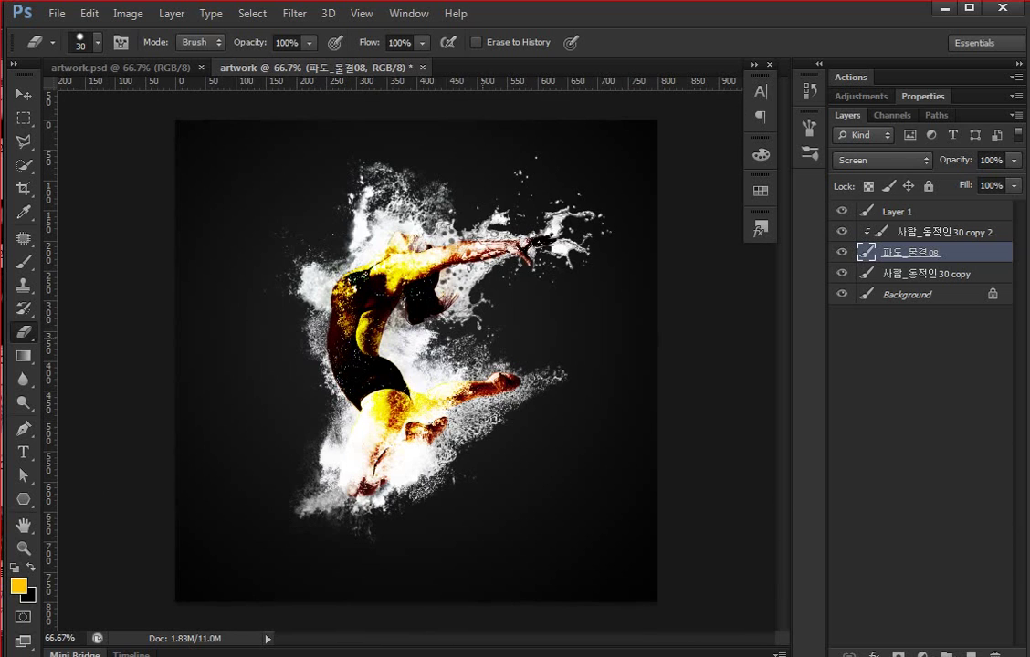
With the 100 px textured eraser brush, erase white splash at the figure's lower left.
right_click(448, 197)
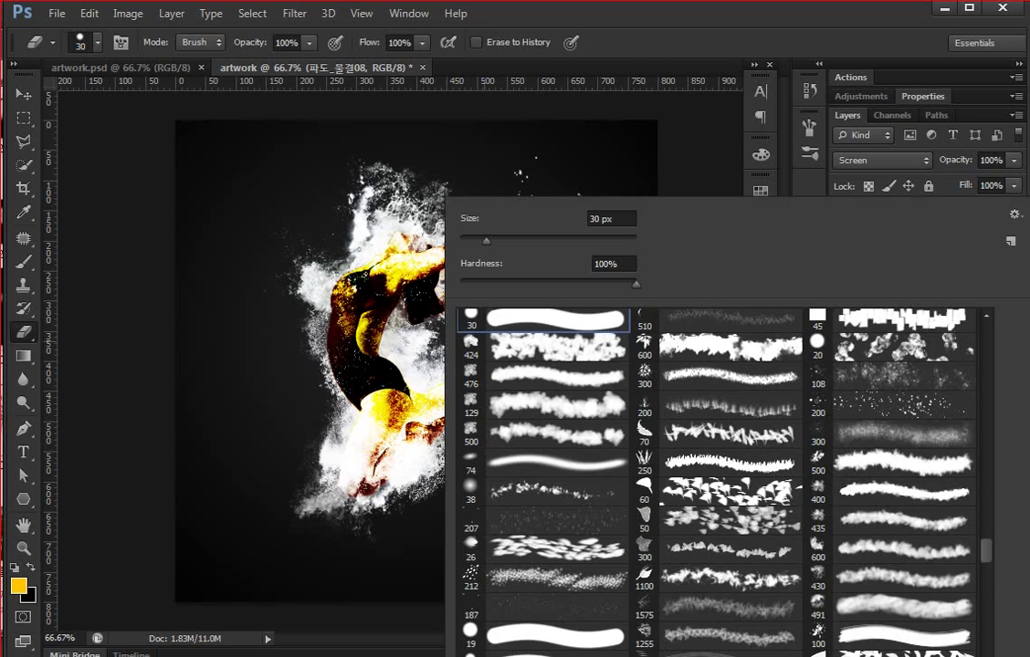
scroll(890, 447, "down", 3)
scroll(890, 447, "down", 2)
left_click(890, 448)
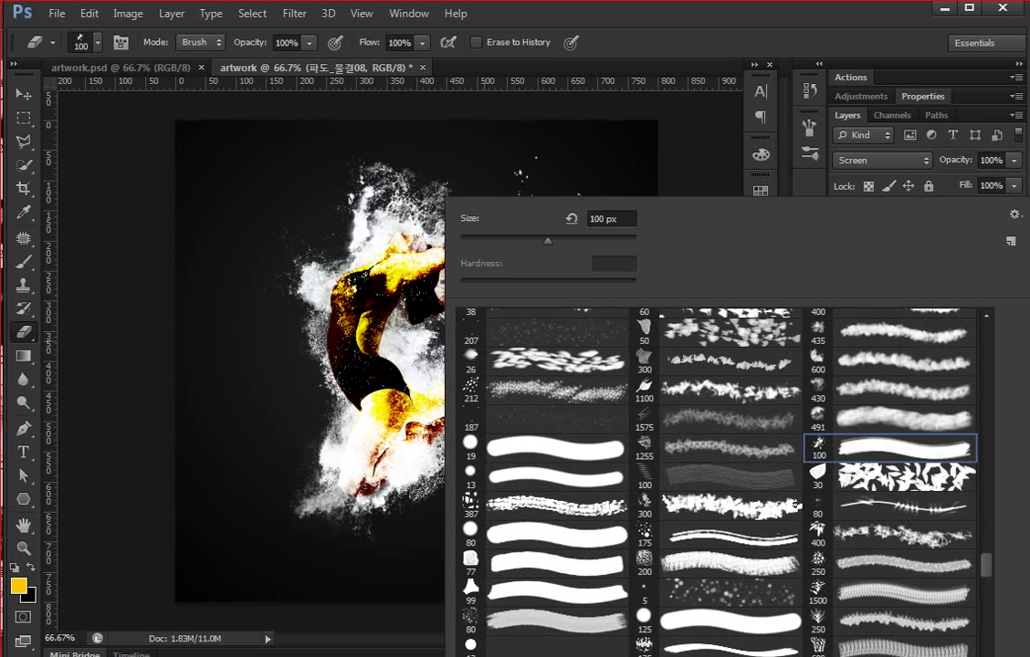
key("Return")
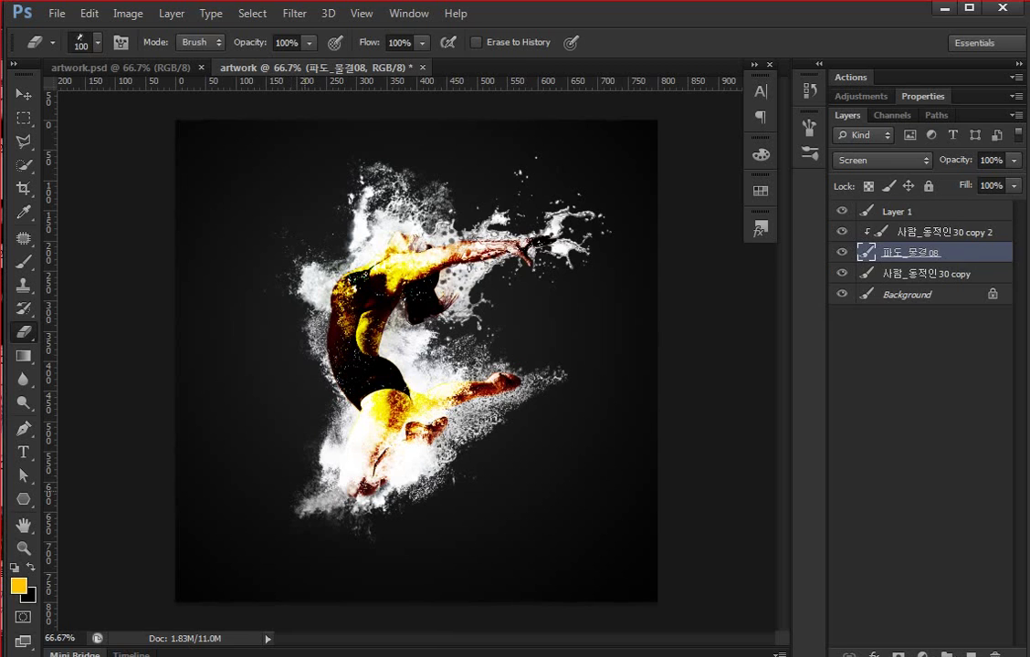
left_click_drag(288, 452, 325, 511)
Switch the eraser to the 300 px splatter brush, then to the 200 px brush.
right_click(426, 438)
scroll(694, 457, "down", 2)
scroll(694, 456, "down", 2)
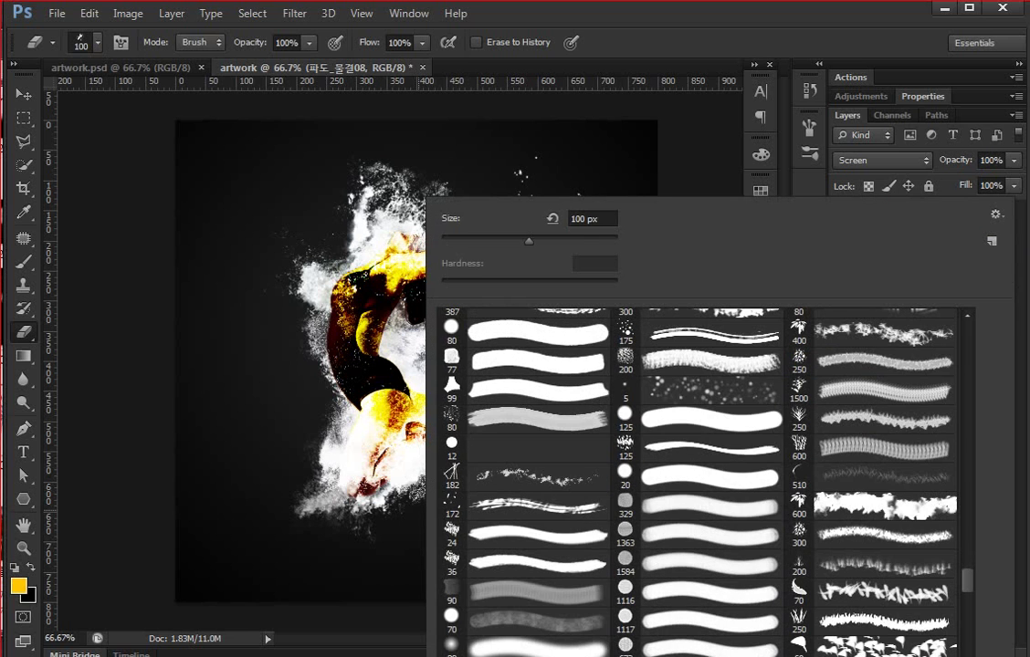
left_click(884, 532)
key("Return")
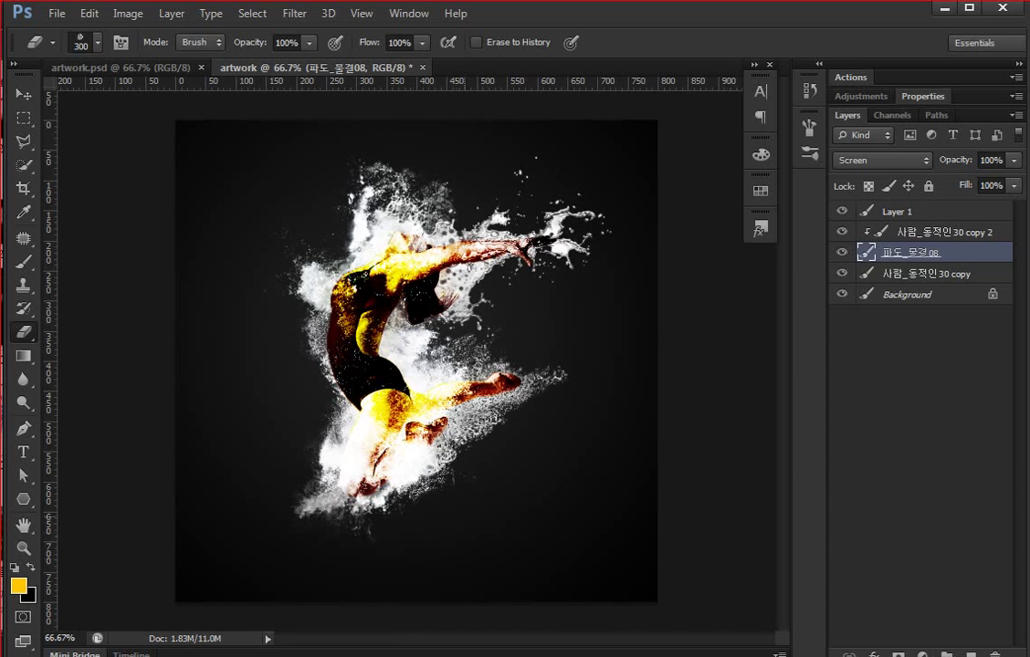
right_click(448, 199)
scroll(721, 457, "down", 2)
scroll(721, 457, "down", 2)
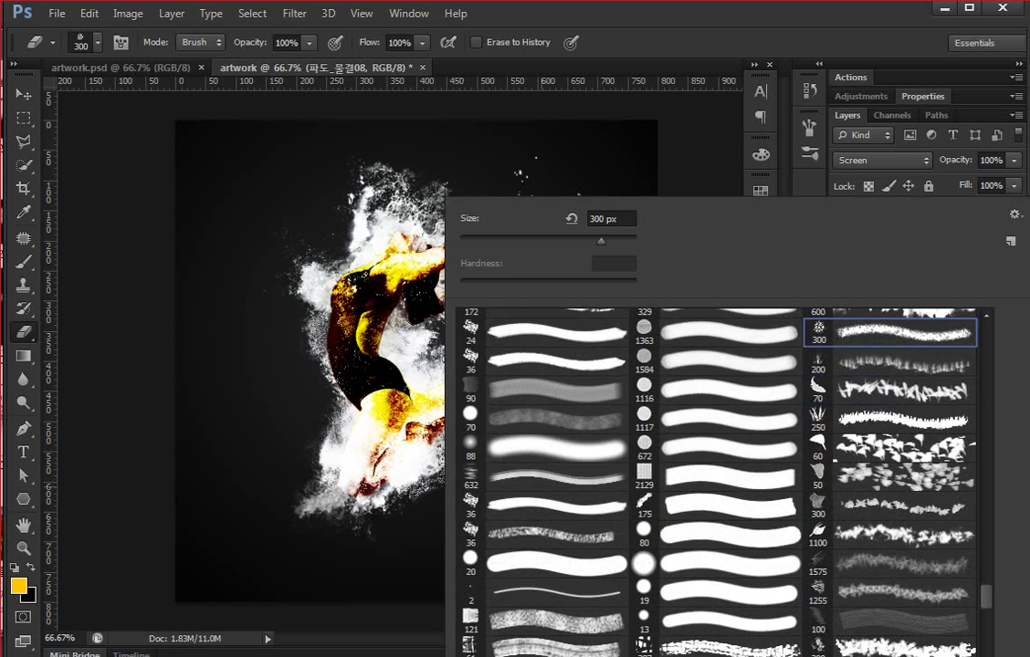
scroll(722, 456, "down", 1)
scroll(721, 457, "down", 2)
scroll(722, 456, "down", 2)
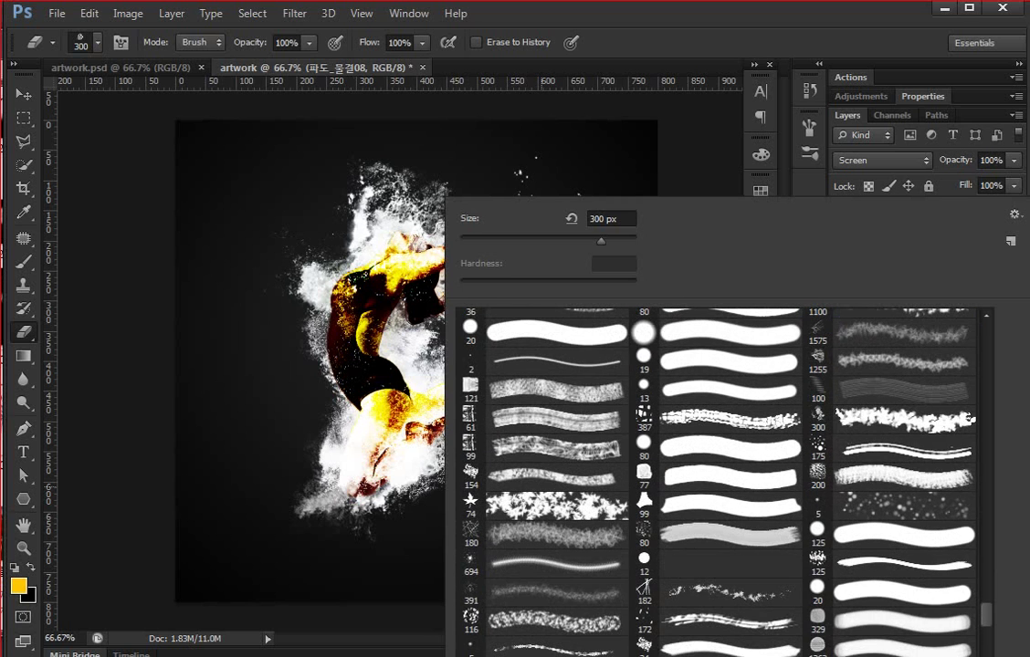
left_click(890, 477)
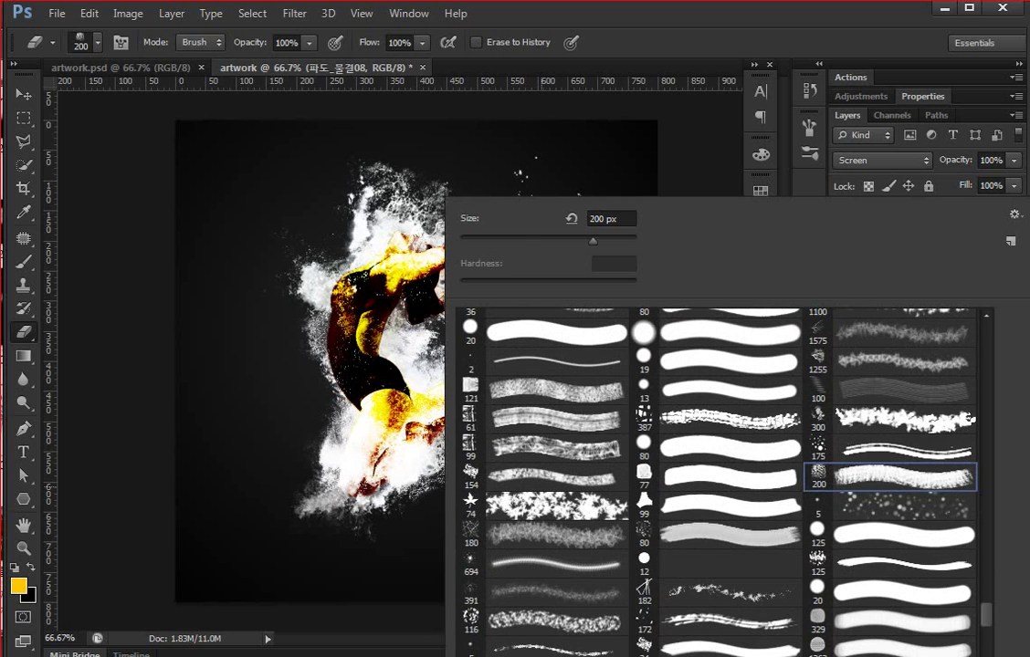
key("Return")
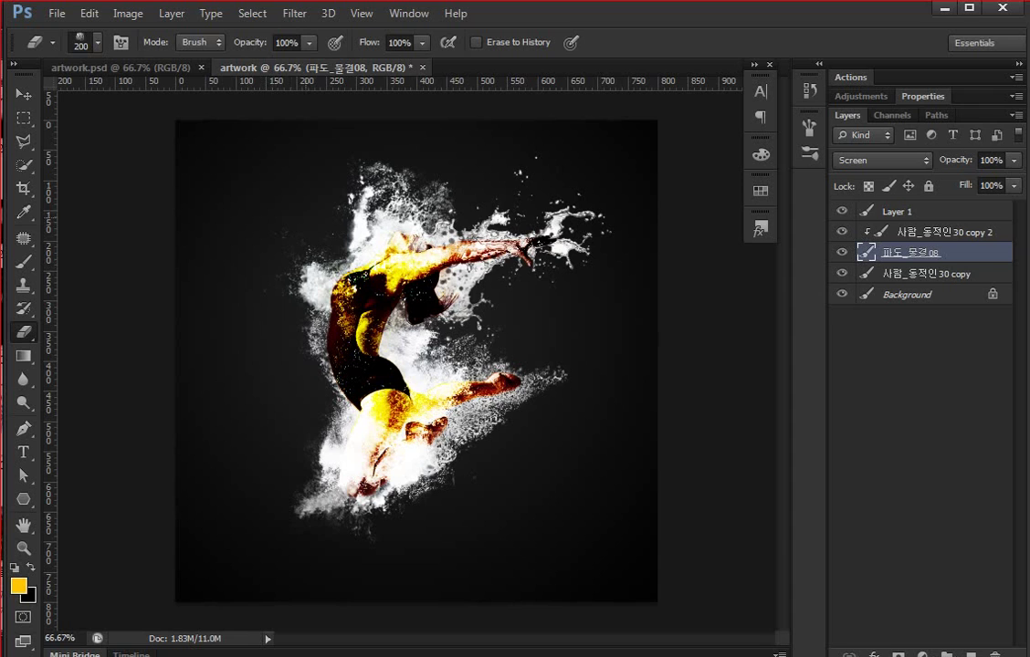
Erase part of the splash above the dancer's head, undoing an erase over the lower leg.
left_click_drag(387, 192, 386, 203)
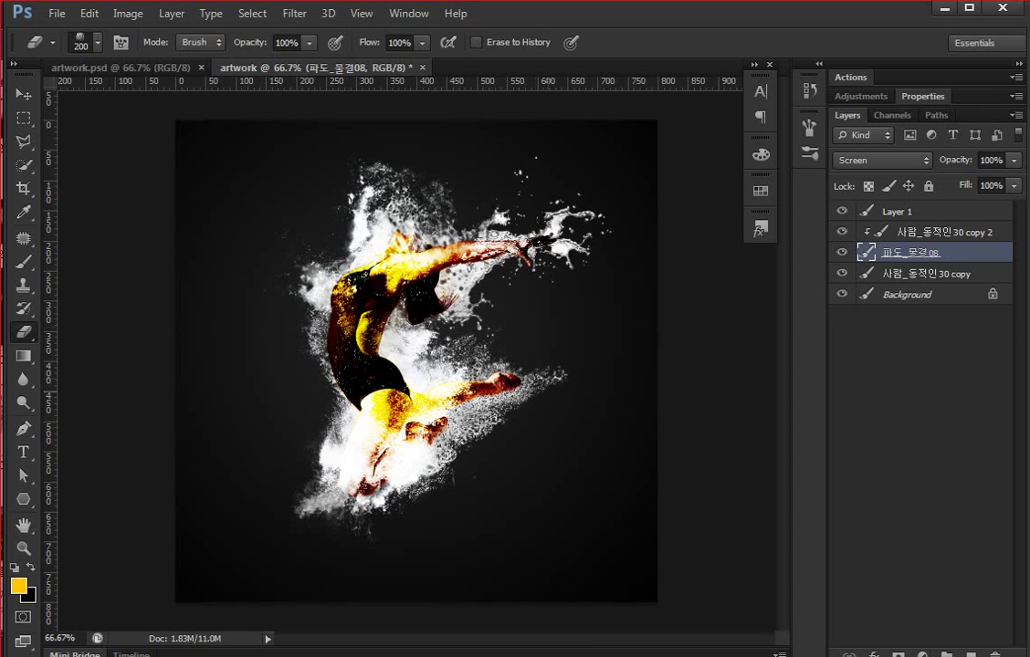
left_click_drag(429, 406, 511, 383)
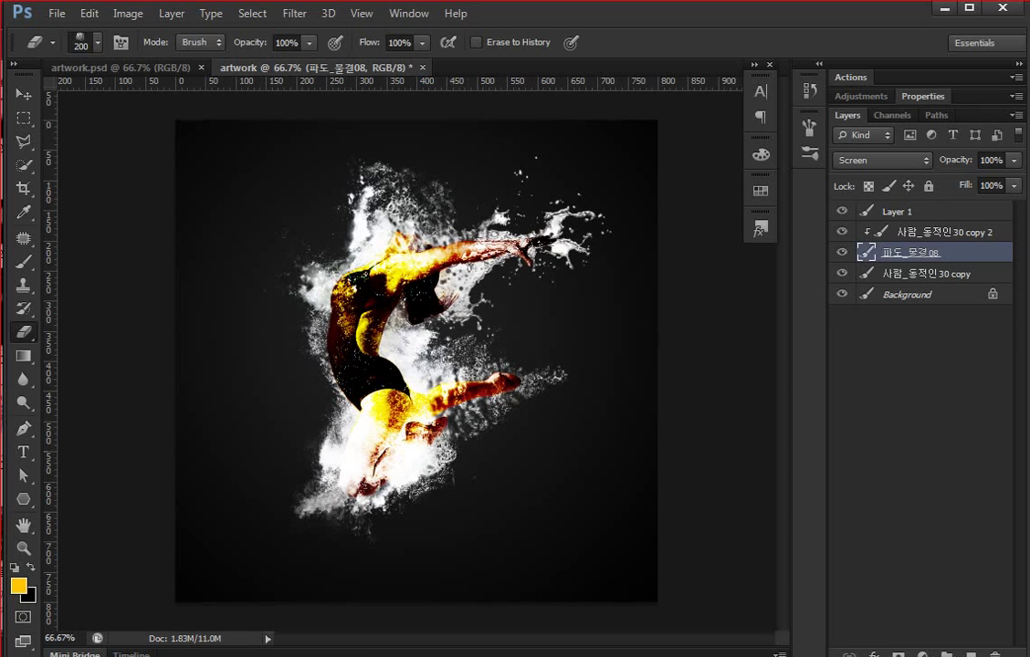
key("ctrl+z")
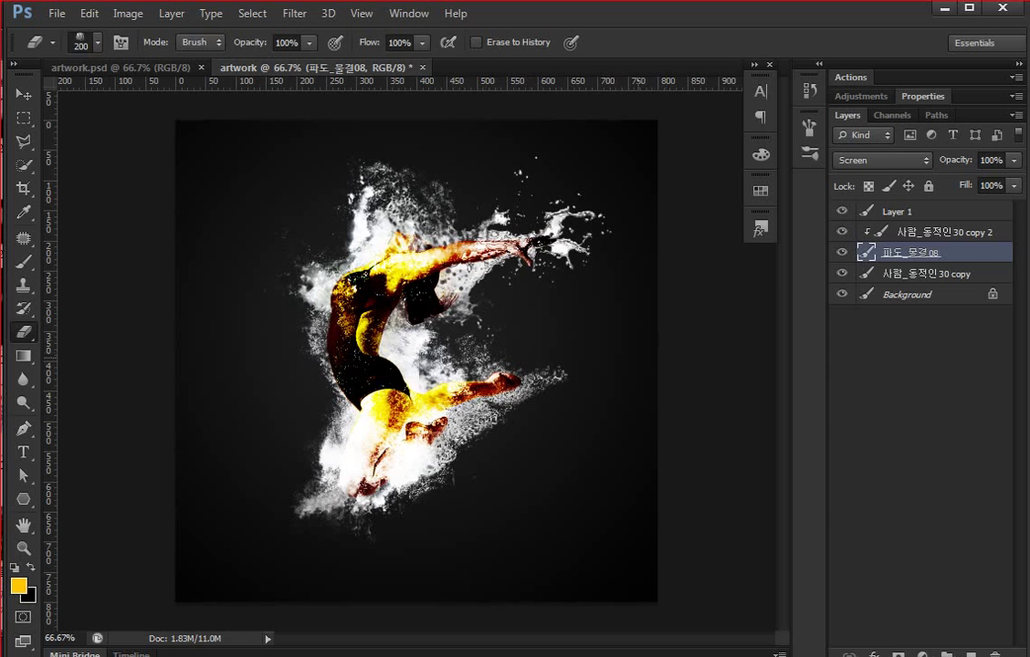
With a 70 px soft brush, erase splash over the knee, left side and hand.
right_click(446, 197)
scroll(721, 484, "down", 3)
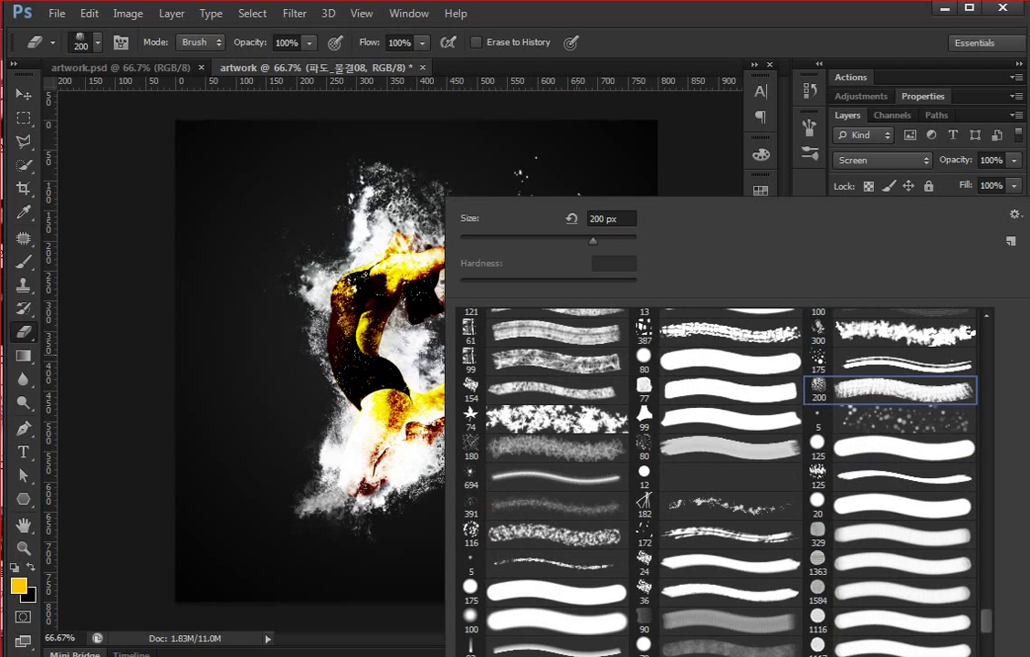
scroll(722, 484, "down", 2)
scroll(722, 484, "down", 3)
scroll(722, 484, "down", 2)
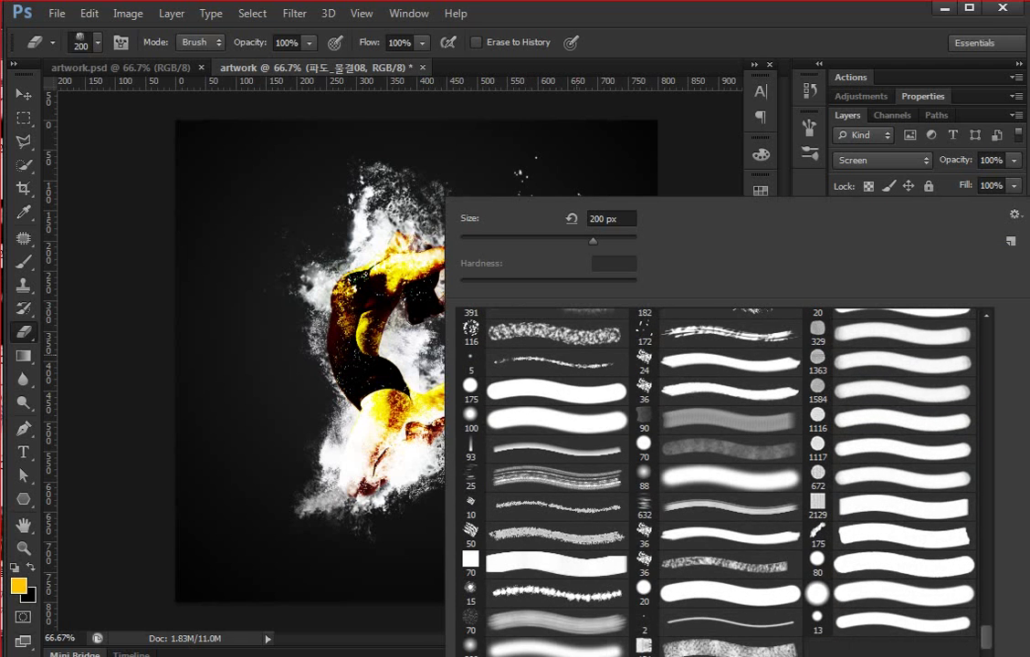
left_click(557, 624)
key("Return")
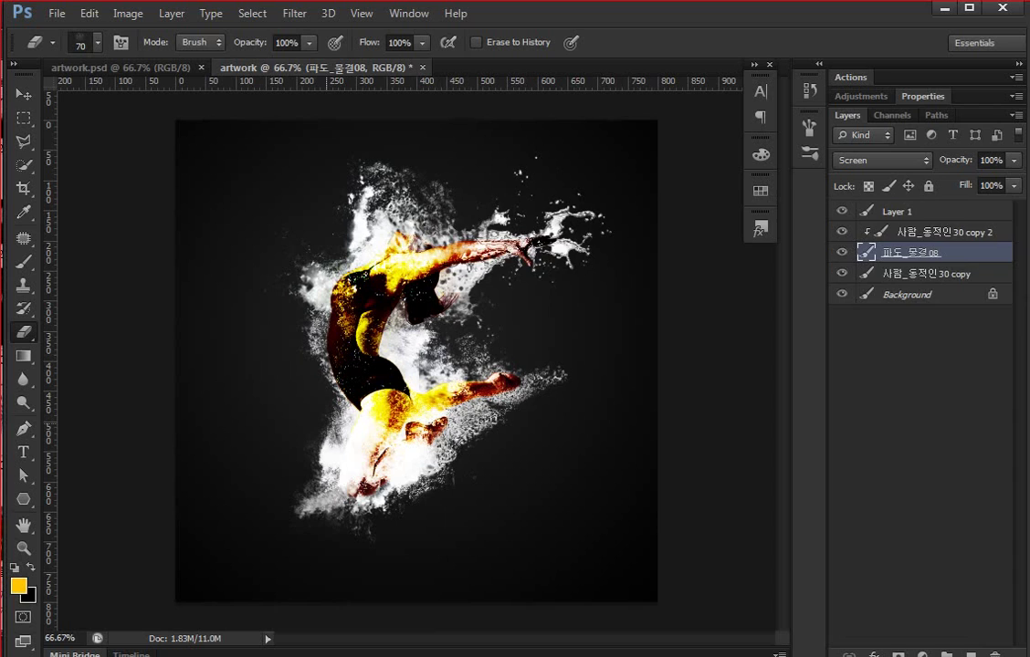
left_click(427, 453)
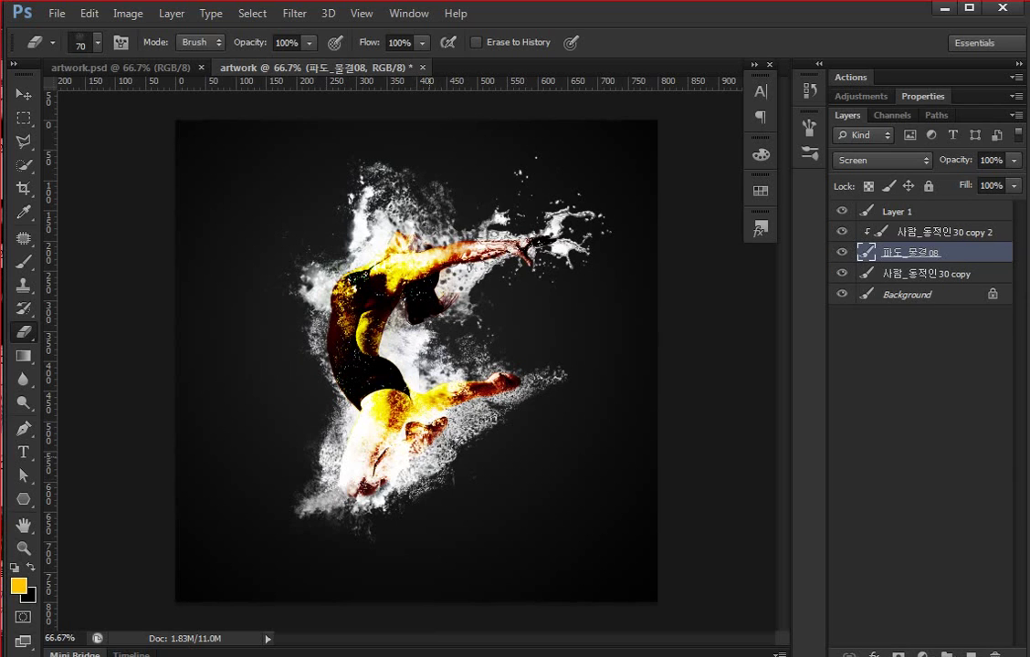
left_click(385, 466)
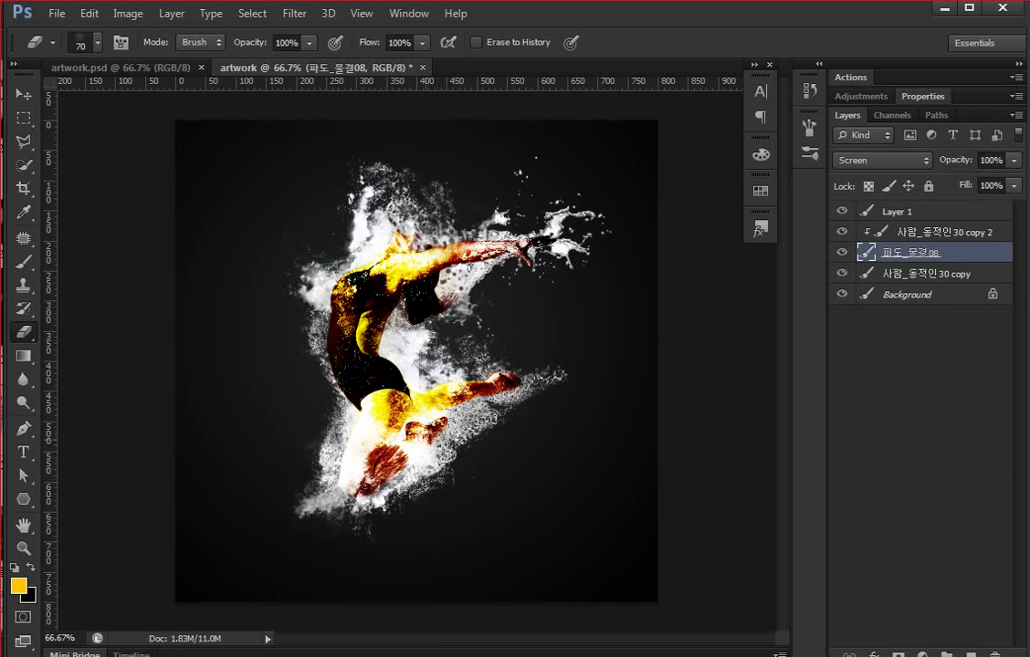
left_click_drag(361, 362, 329, 375)
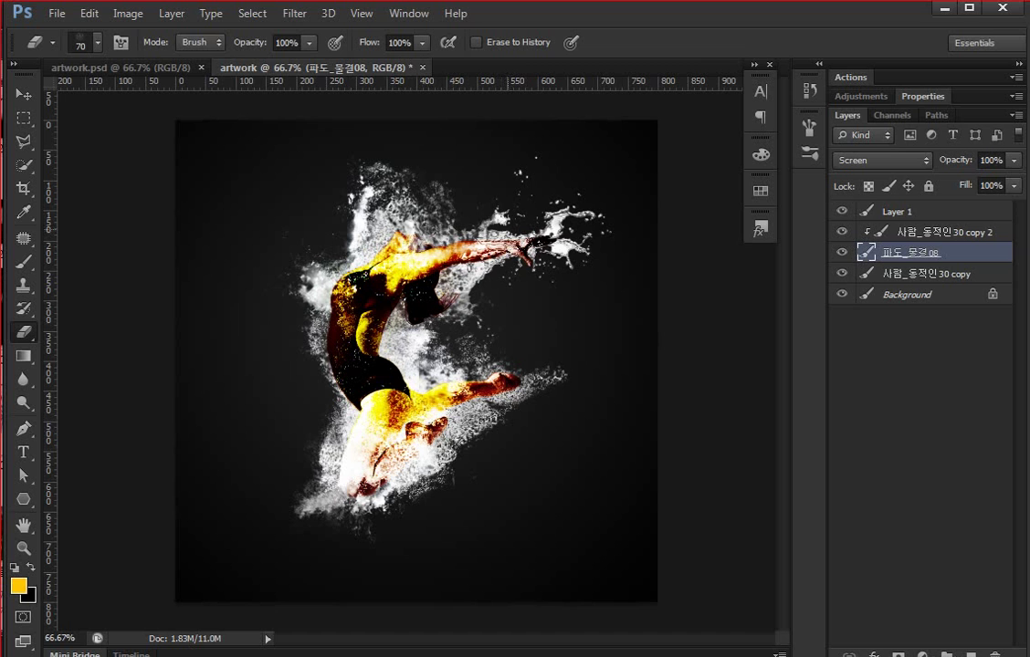
left_click_drag(566, 223, 535, 220)
key("v")
left_click(921, 383)
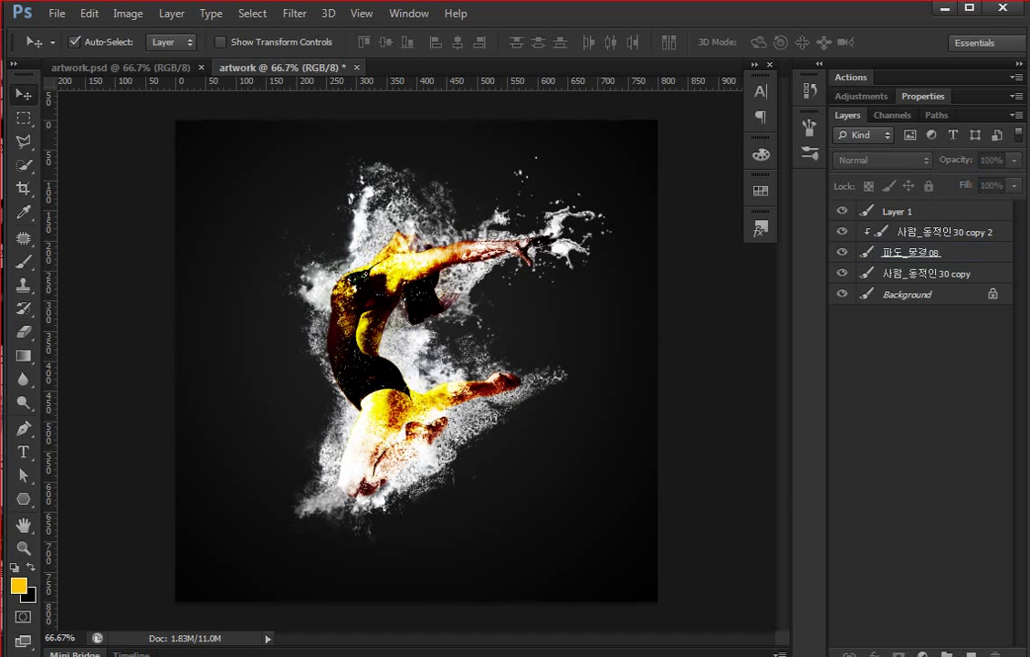
Bring up the image folder and browse the wave photos, previewing 파도_거친11.
key("alt+Tab")
scroll(246, 347, "up", 3)
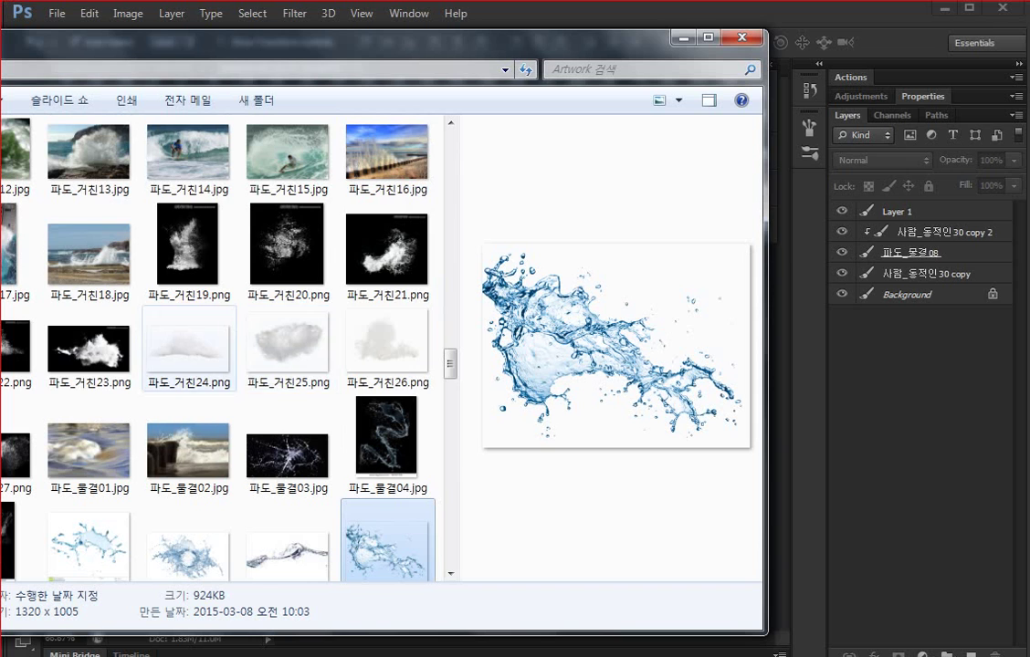
scroll(189, 315, "up", 5)
scroll(229, 347, "down", 5)
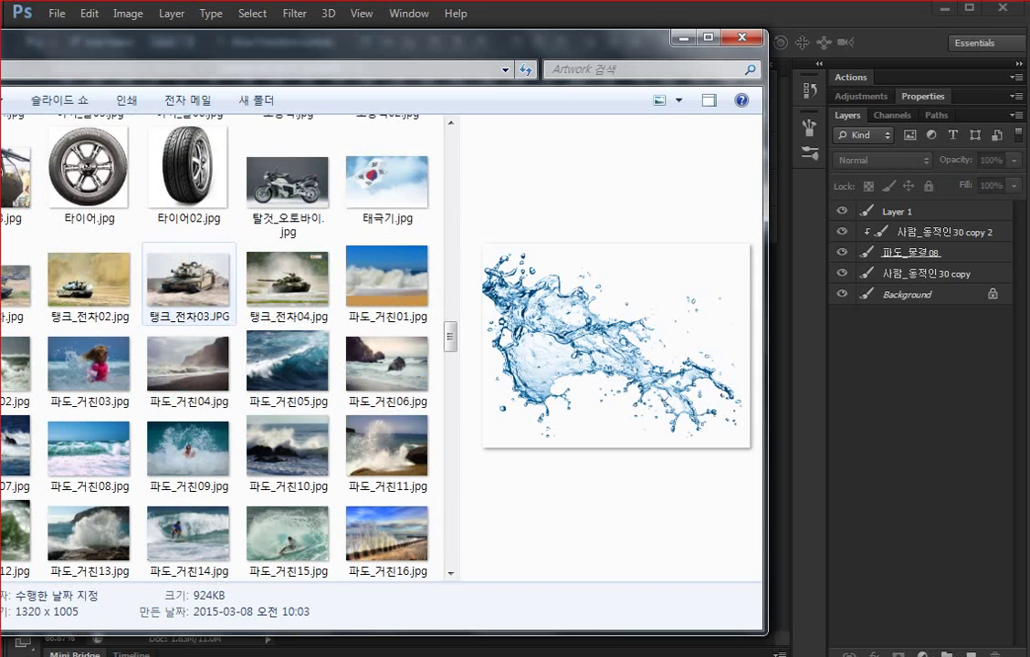
scroll(228, 347, "down", 5)
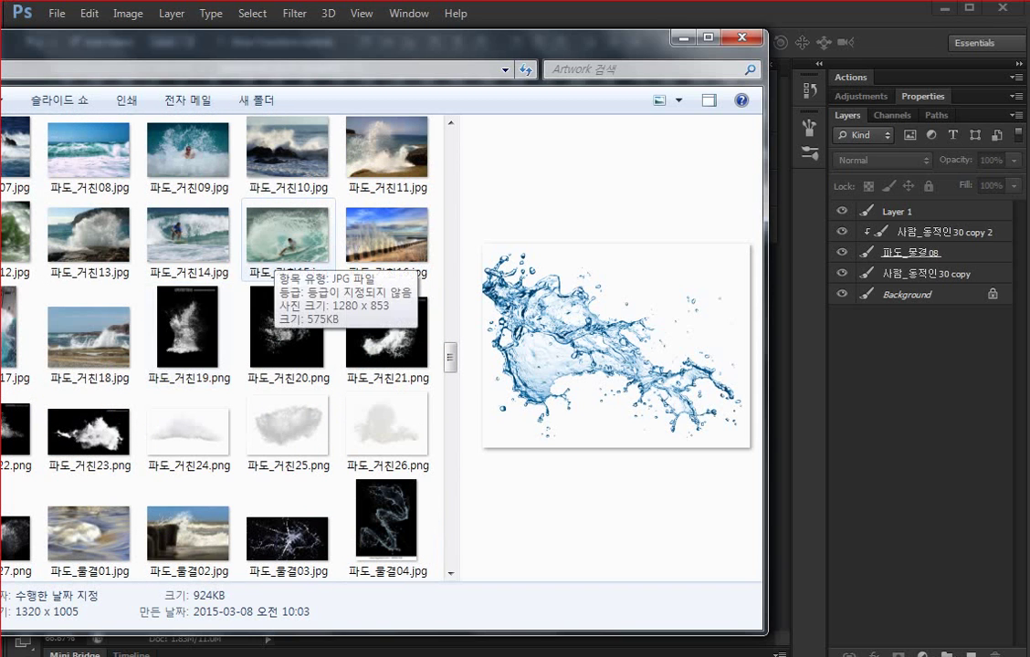
left_click(386, 155)
scroll(288, 333, "down", 3)
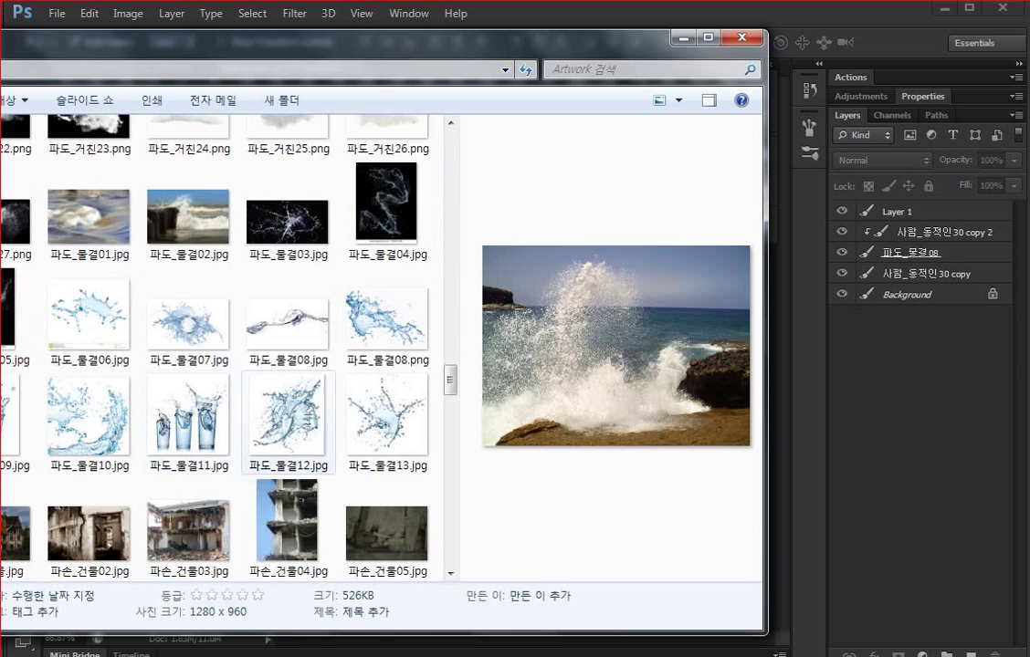
Compare splash candidates and drag 파도_거친20.png into the artwork.
left_click(288, 319)
left_click(91, 416)
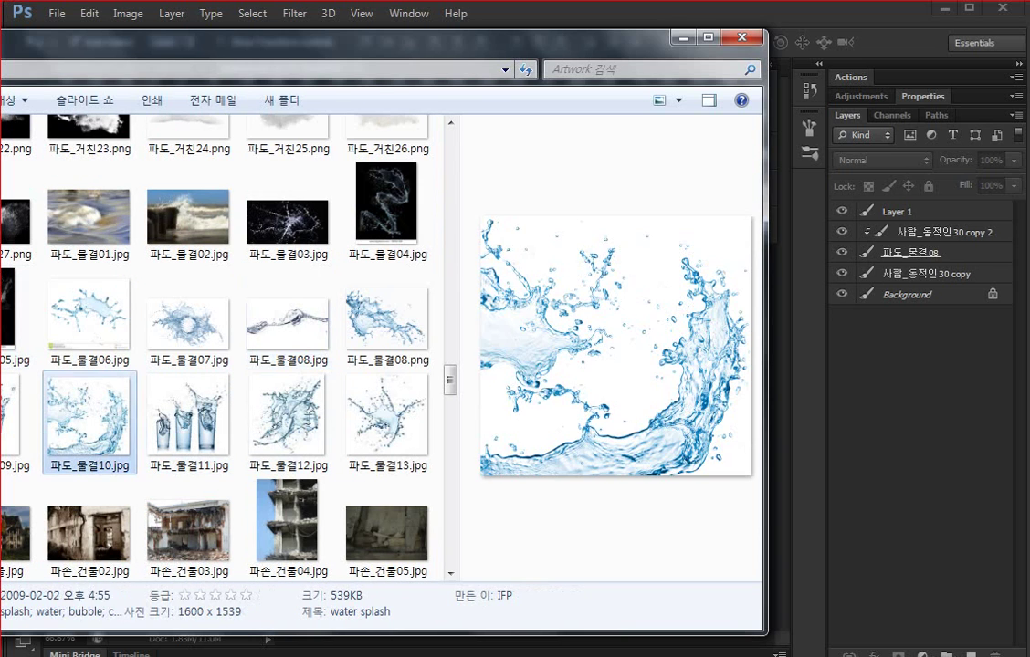
left_click(13, 310)
scroll(91, 347, "up", 2)
left_click(187, 247)
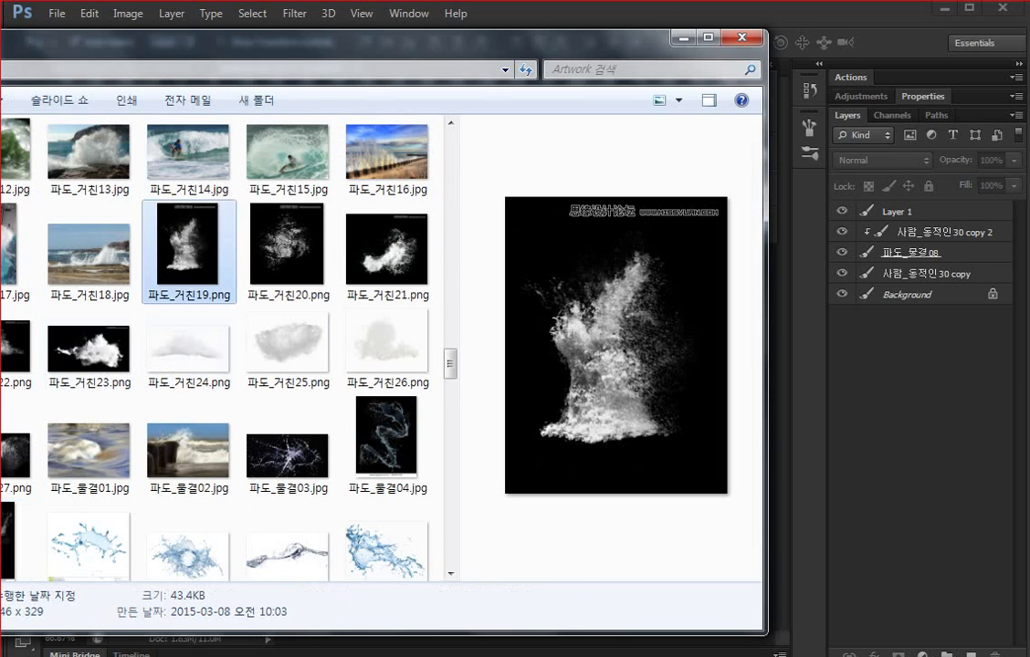
left_click(288, 246)
mouse_move(288, 247)
left_mouse_down()
mouse_move(461, 292)
mouse_move(417, 362)
left_mouse_up()
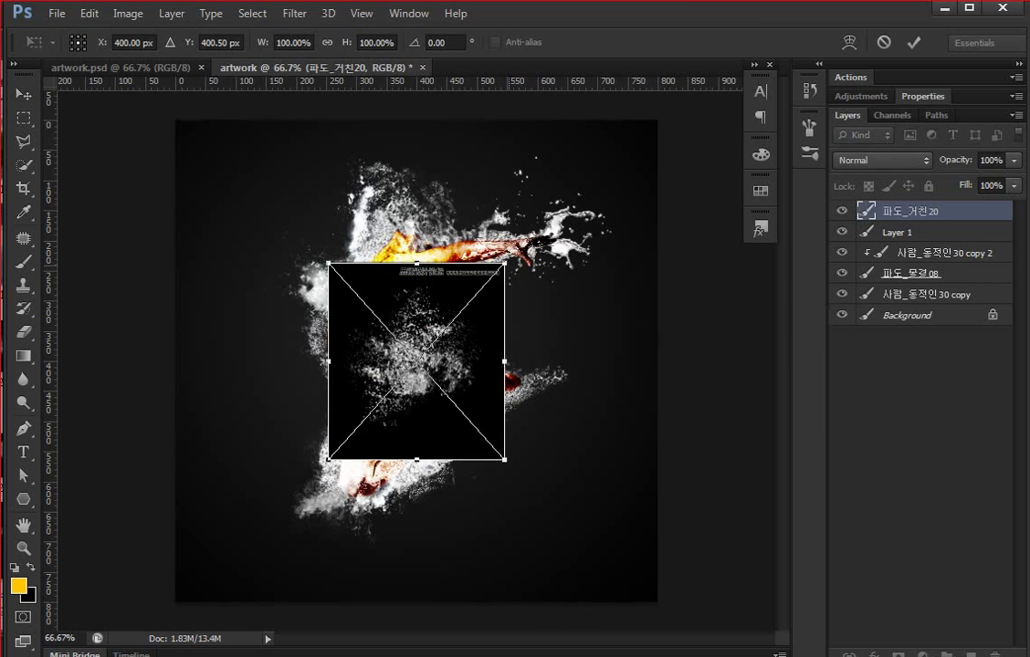
Enlarge and commit the 파도_거친20 splash, move it above Background, and set Screen blending.
left_click_drag(505, 264, 616, 138)
key("Return")
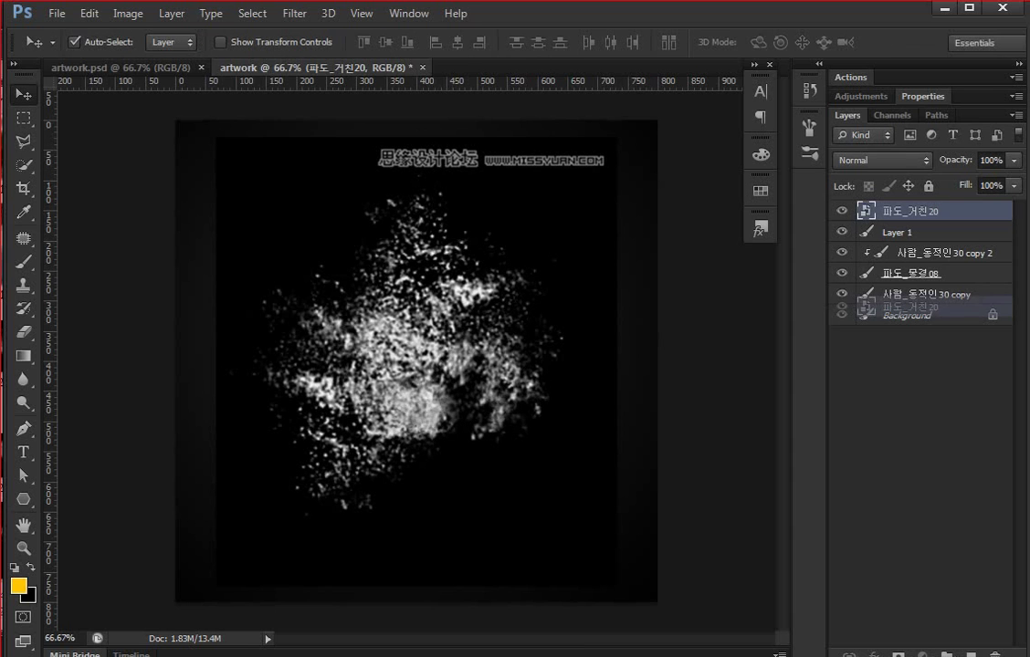
key("ctrl+shift+bracketleft")
left_click(882, 160)
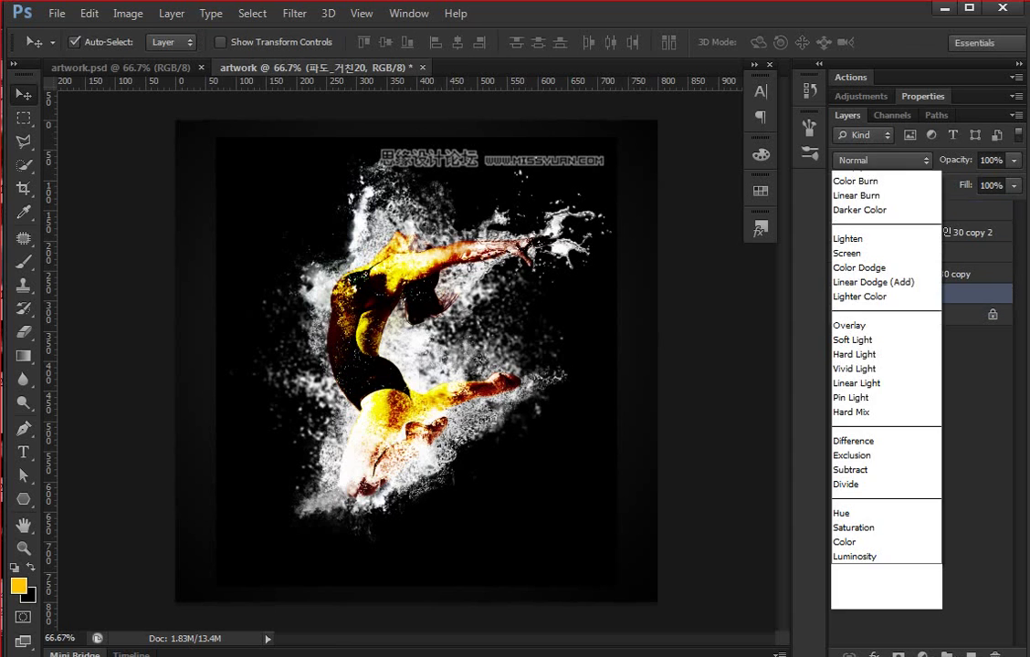
left_click(859, 322)
left_click(921, 411)
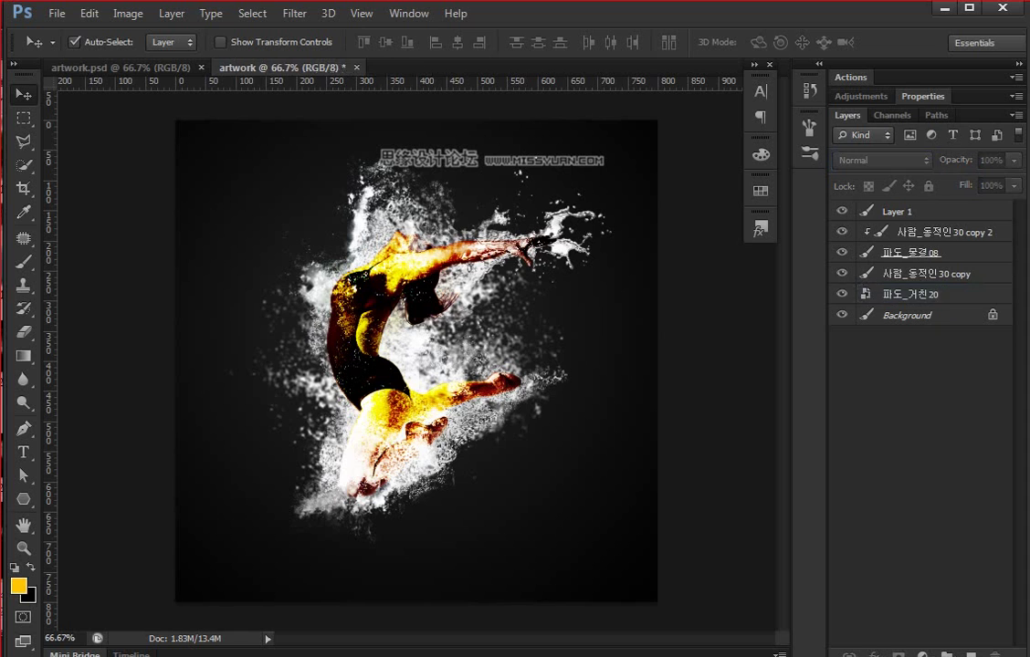
left_click(913, 294)
Rasterize the 파도_거친20 layer and delete the selected watermark text at the canvas top.
key("m")
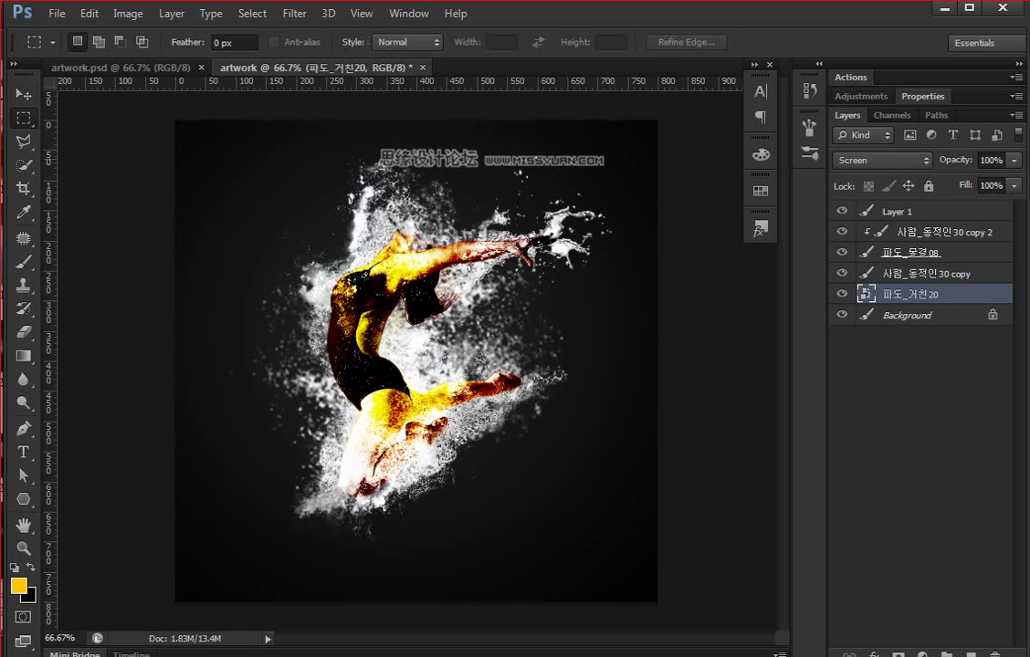
left_click_drag(356, 122, 660, 199)
key("Delete")
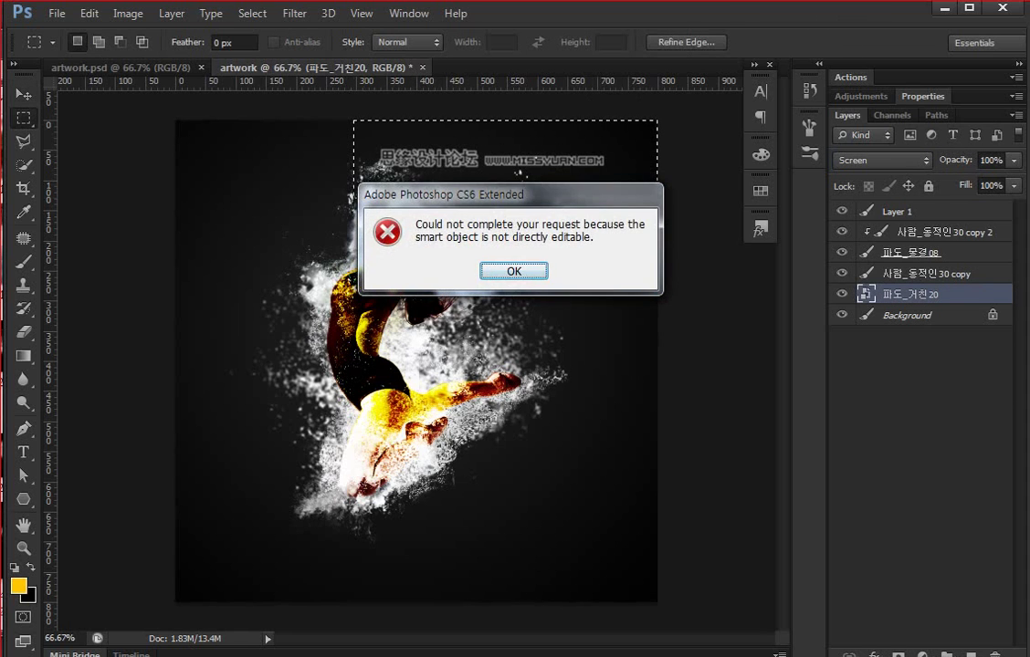
left_click(514, 271)
right_click(908, 294)
left_click(707, 163)
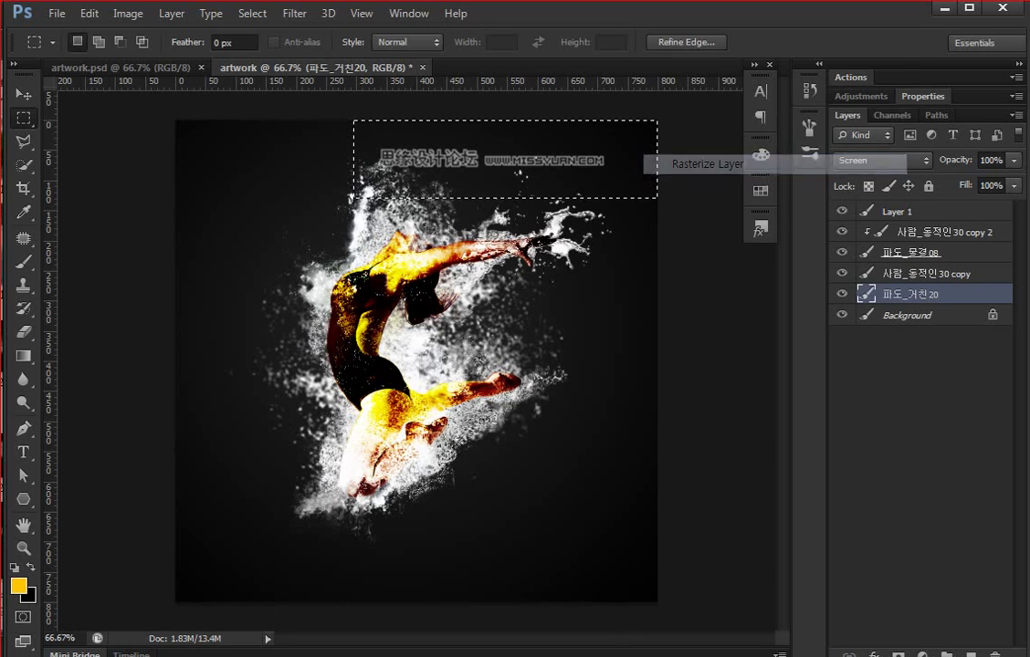
key("v")
key("Delete")
key("ctrl+d")
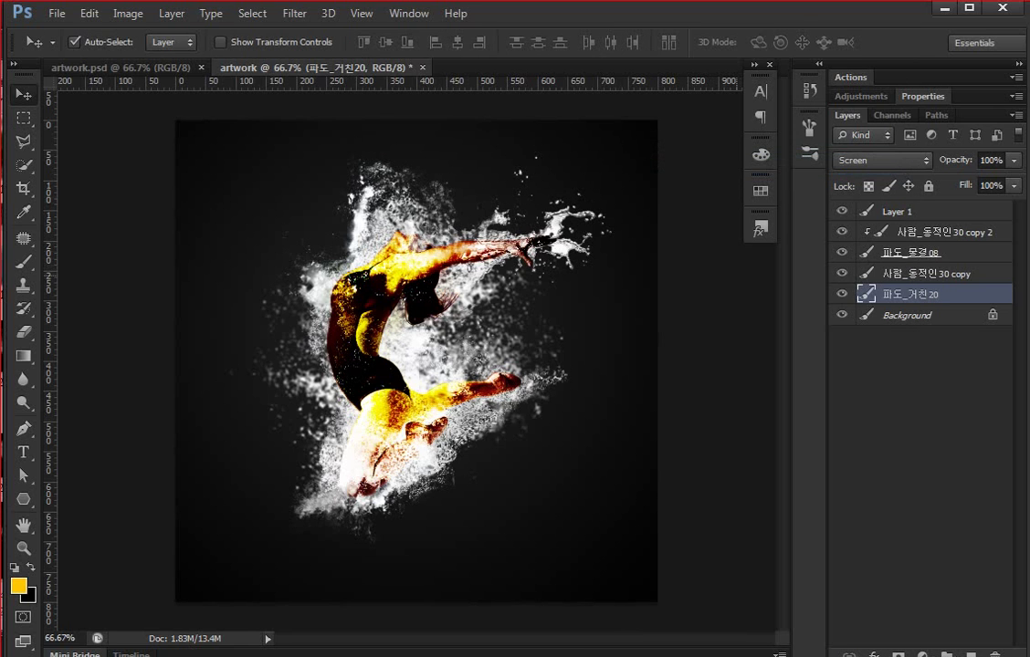
key("ctrl+t")
Scale the 파도_거친20 splash to about 53%, rotate it about 33°, and nudge it right.
left_click_drag(619, 134, 559, 203)
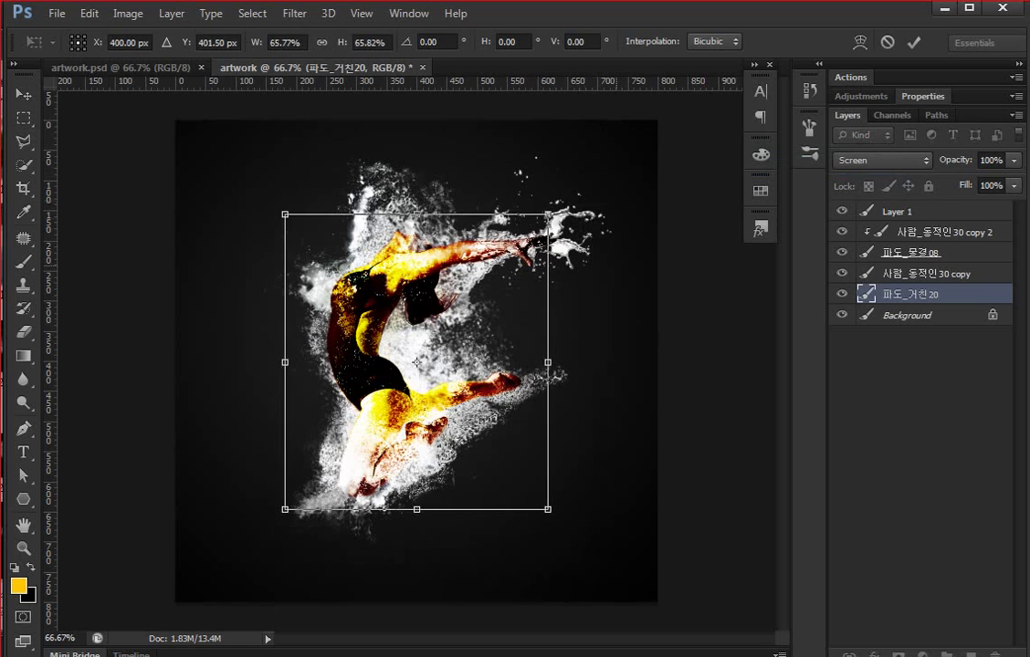
mouse_move(591, 283)
left_mouse_down()
mouse_move(610, 297)
mouse_move(628, 345)
left_mouse_up()
left_click_drag(441, 248, 412, 258)
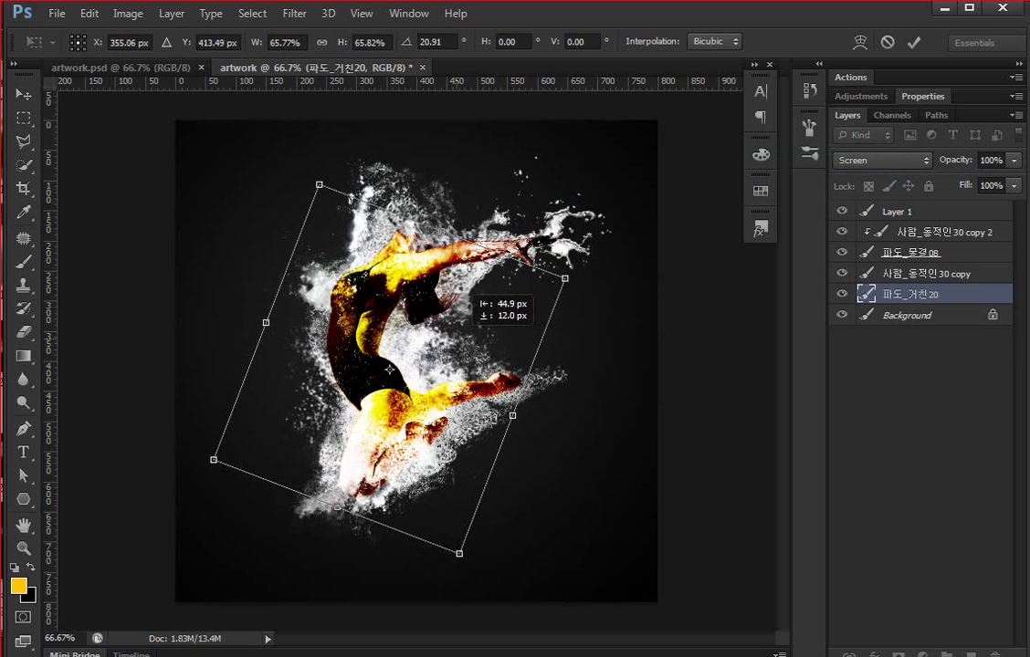
mouse_move(575, 274)
left_mouse_down()
mouse_move(589, 311)
mouse_move(544, 326)
left_mouse_up()
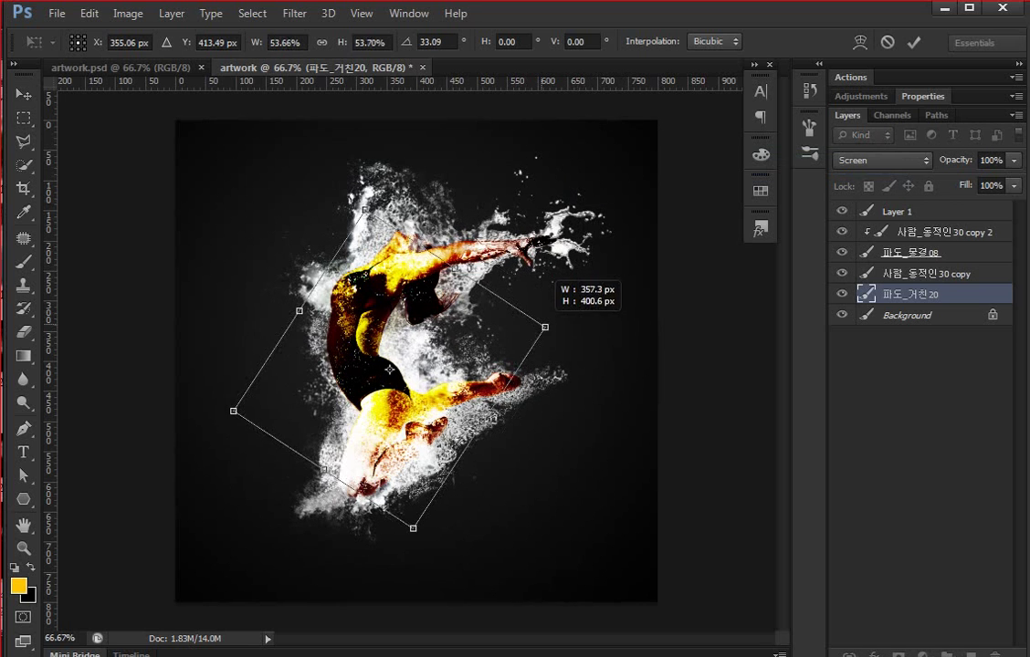
left_click_drag(432, 274, 447, 276)
key("Return")
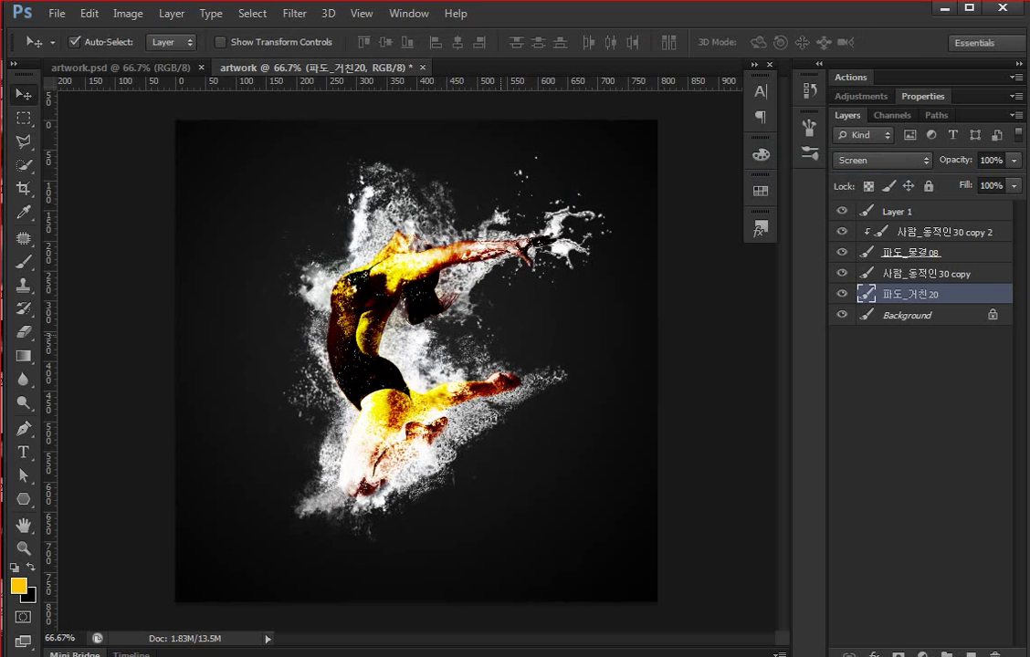
left_click(920, 411)
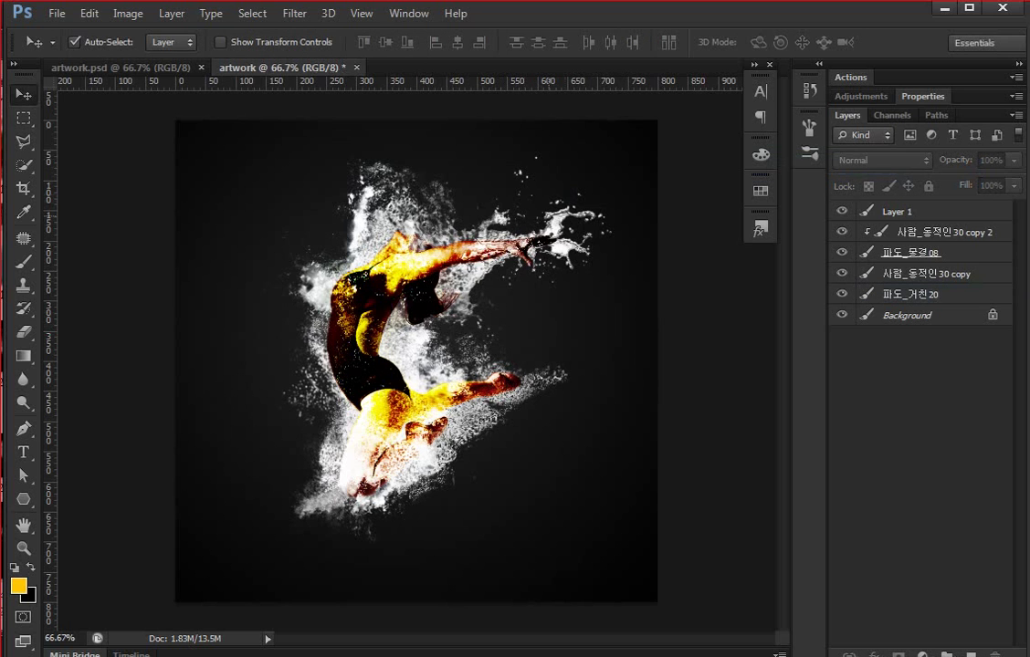
key("ctrl+minus")
key("ctrl+minus")
key("ctrl+plus")
key("ctrl+plus")
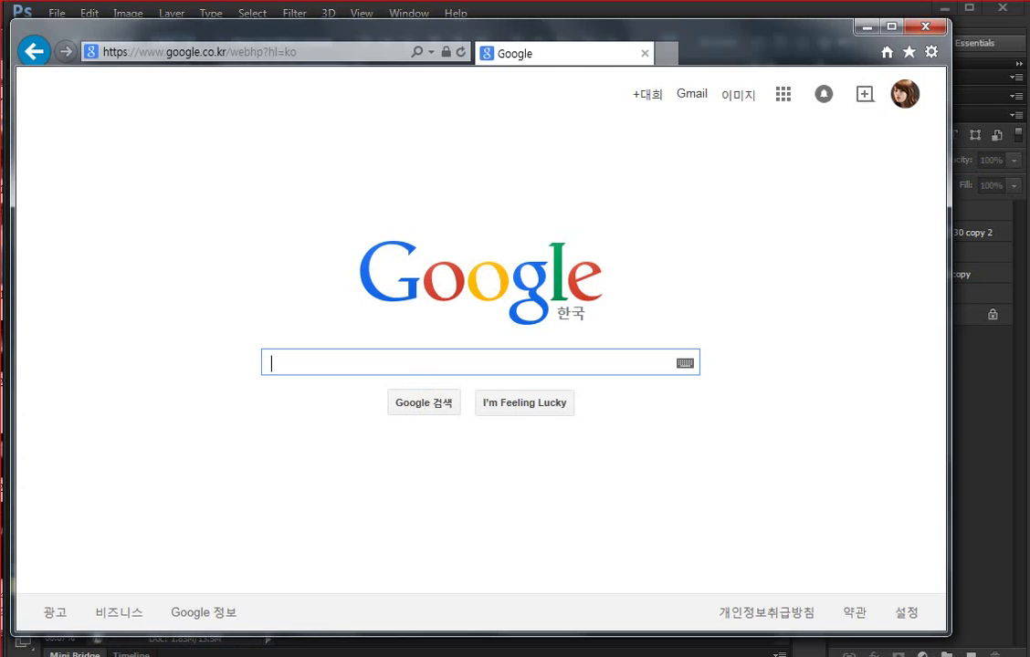
Search Google Images for 'lens flare' and scroll through the results.
type("len")
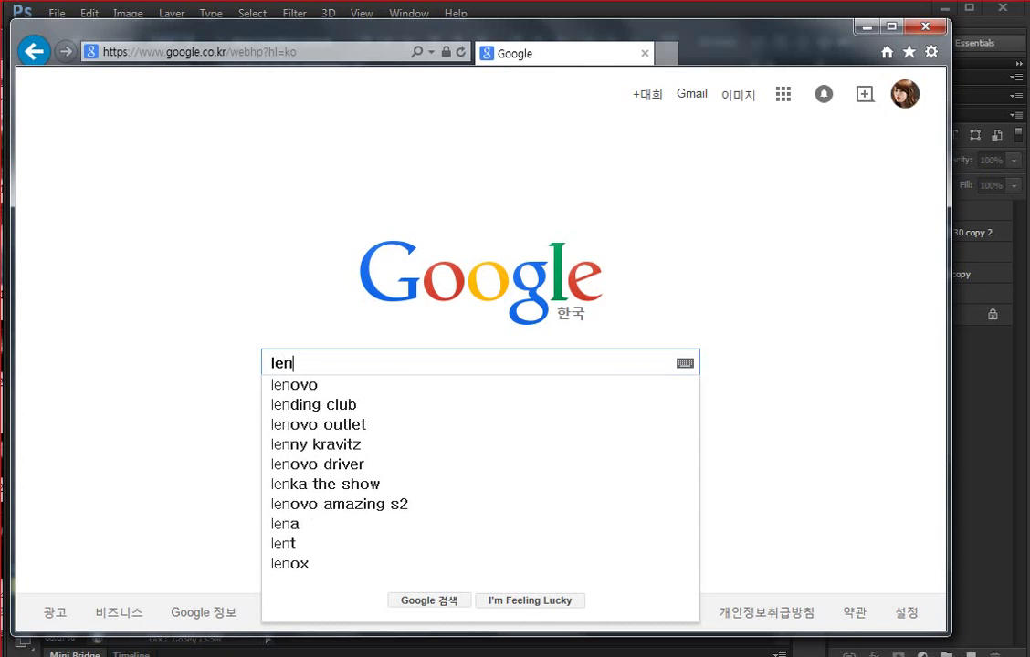
type("s")
key("Down")
key("Down")
key("Return")
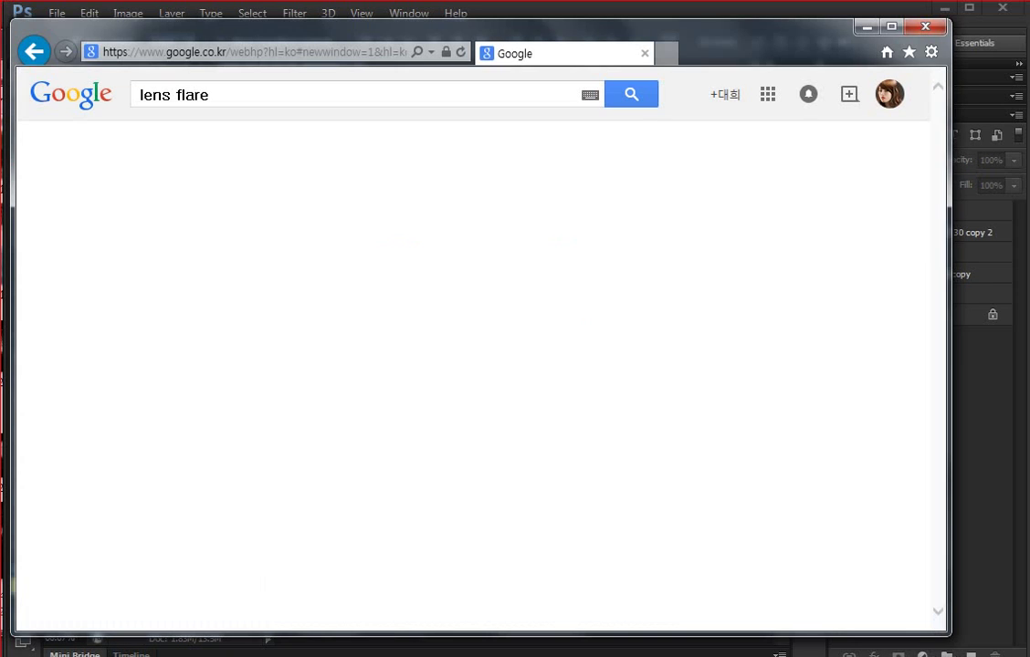
left_click(274, 358)
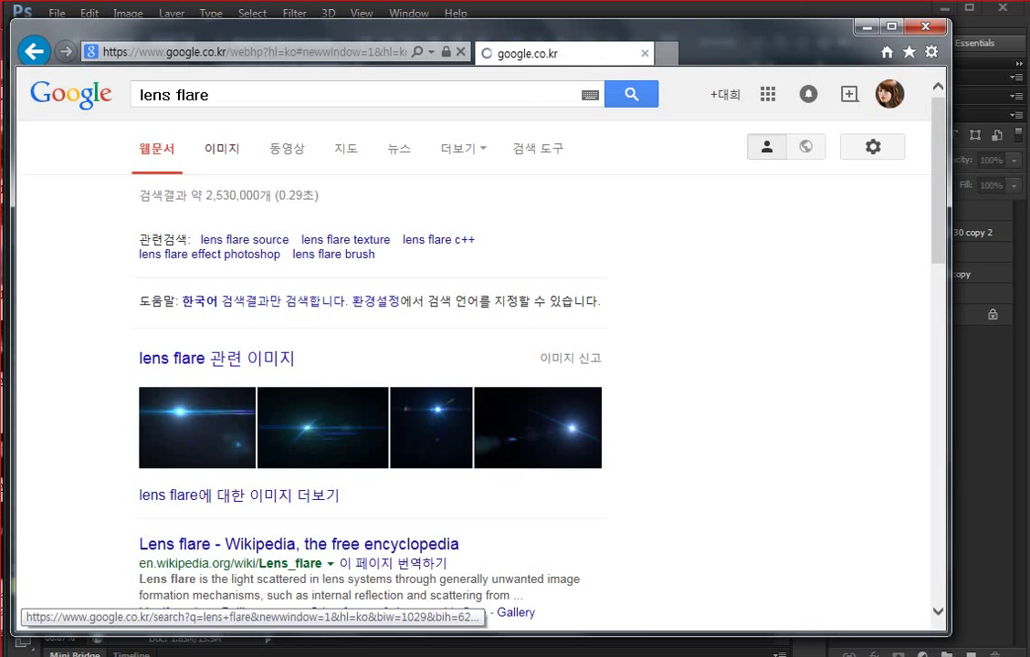
scroll(301, 352, "down", 1)
scroll(356, 260, "down", 2)
scroll(356, 259, "down", 3)
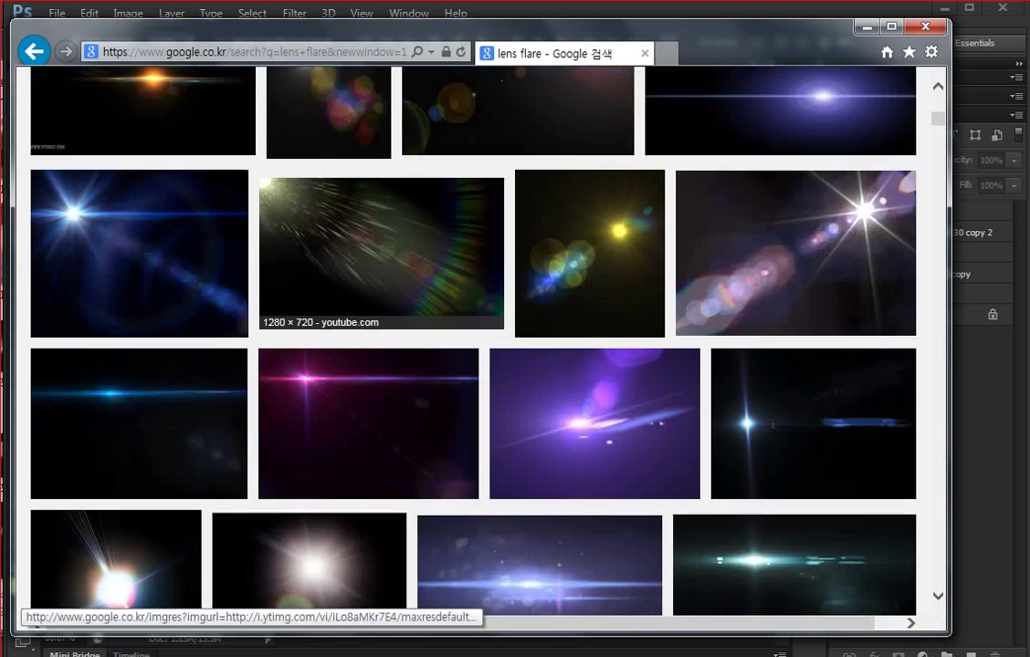
scroll(356, 259, "down", 3)
scroll(356, 259, "down", 3)
scroll(356, 259, "down", 4)
scroll(356, 259, "up", 3)
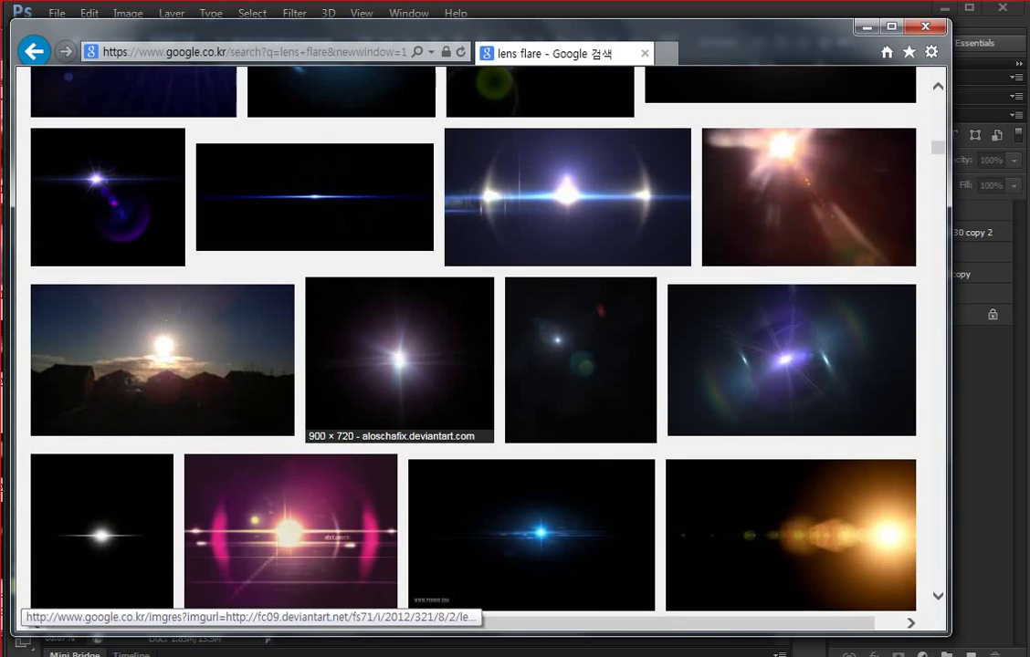
scroll(356, 259, "down", 4)
scroll(356, 260, "down", 5)
scroll(457, 338, "down", 1)
scroll(456, 338, "down", 1)
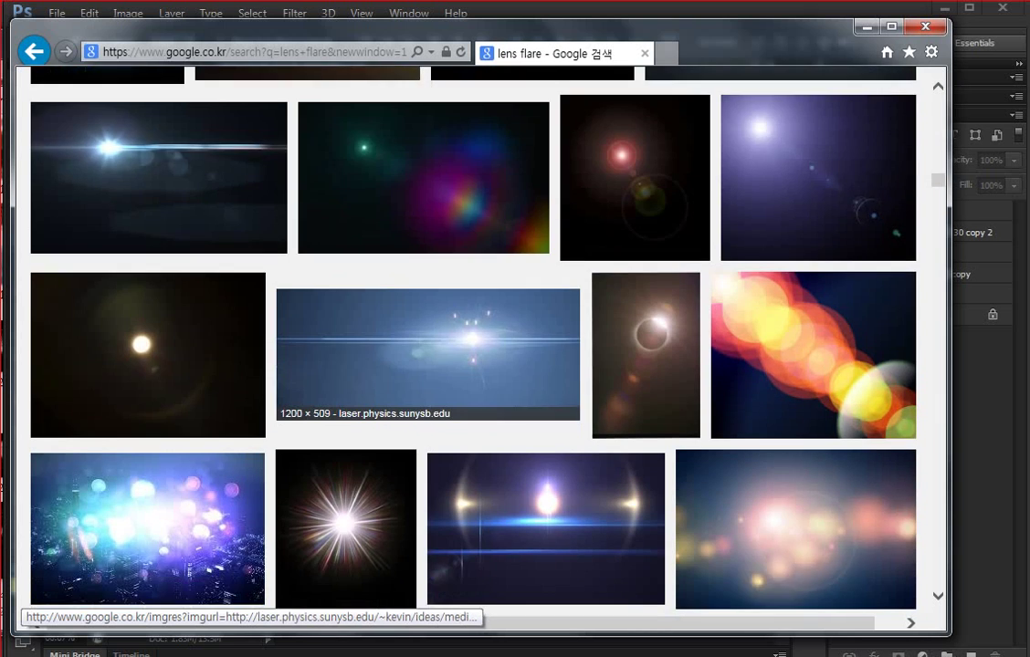
scroll(456, 338, "down", 2)
scroll(456, 338, "down", 1)
scroll(511, 366, "down", 3)
scroll(512, 365, "up", 2)
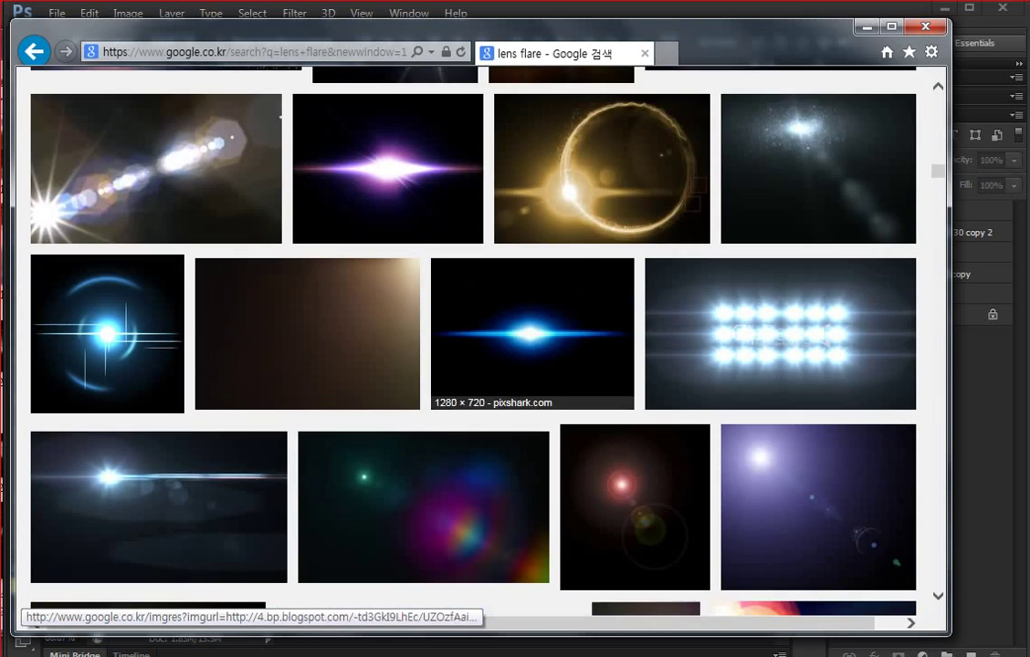
Open the blue lens-flare image at full size and copy it.
left_click(529, 333)
left_click(642, 330)
right_click(64, 211)
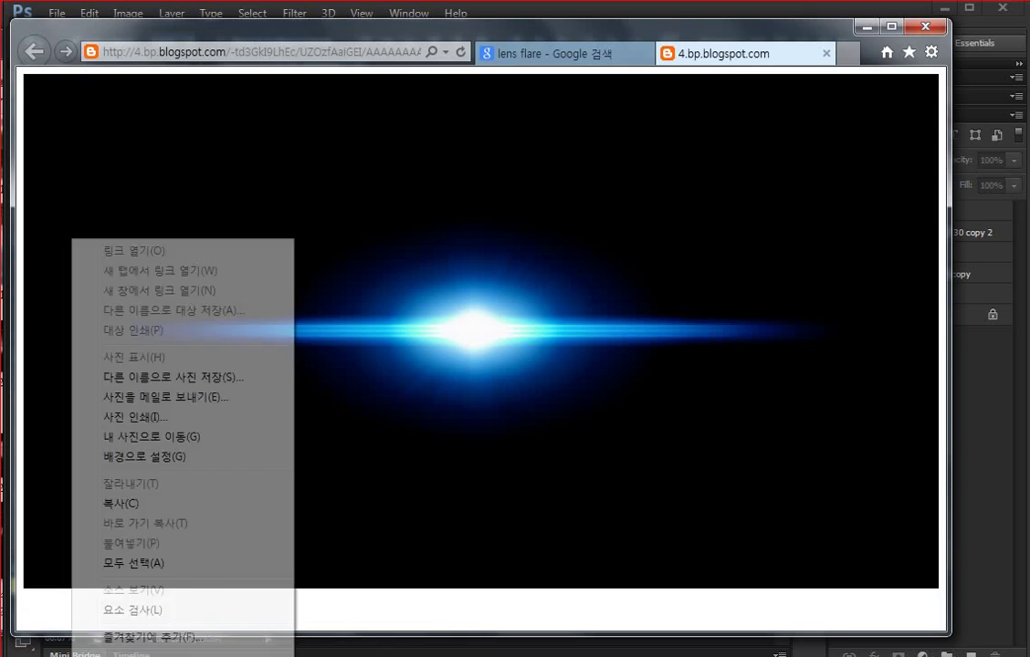
left_click(119, 503)
Paste the blue flare into Photoshop, shrink it to about 75% and tilt it diagonally.
left_click(867, 26)
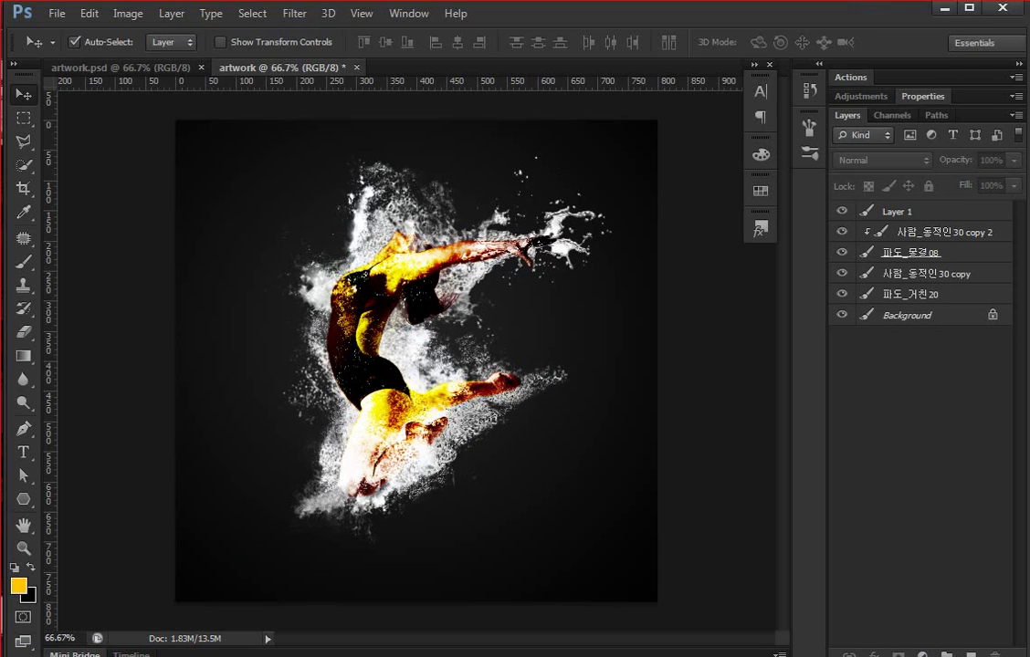
key("ctrl+v")
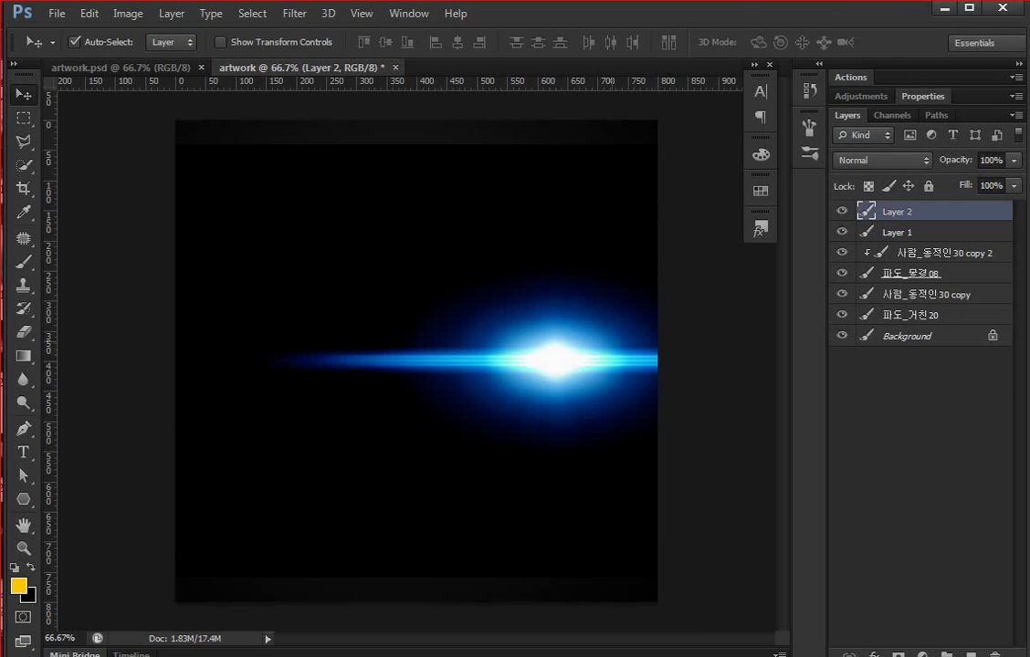
key("ctrl+t")
key("ctrl+0")
left_click_drag(548, 384, 465, 367)
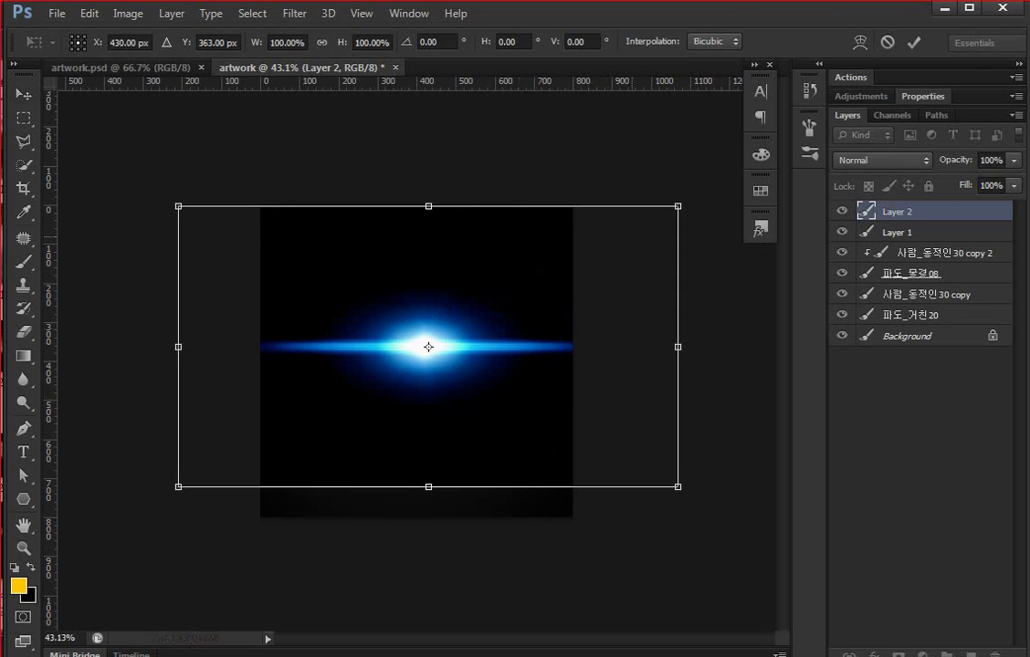
mouse_move(677, 203)
left_mouse_down()
mouse_move(619, 236)
mouse_move(675, 279)
mouse_move(651, 481)
left_mouse_up()
left_click_drag(667, 347, 660, 292)
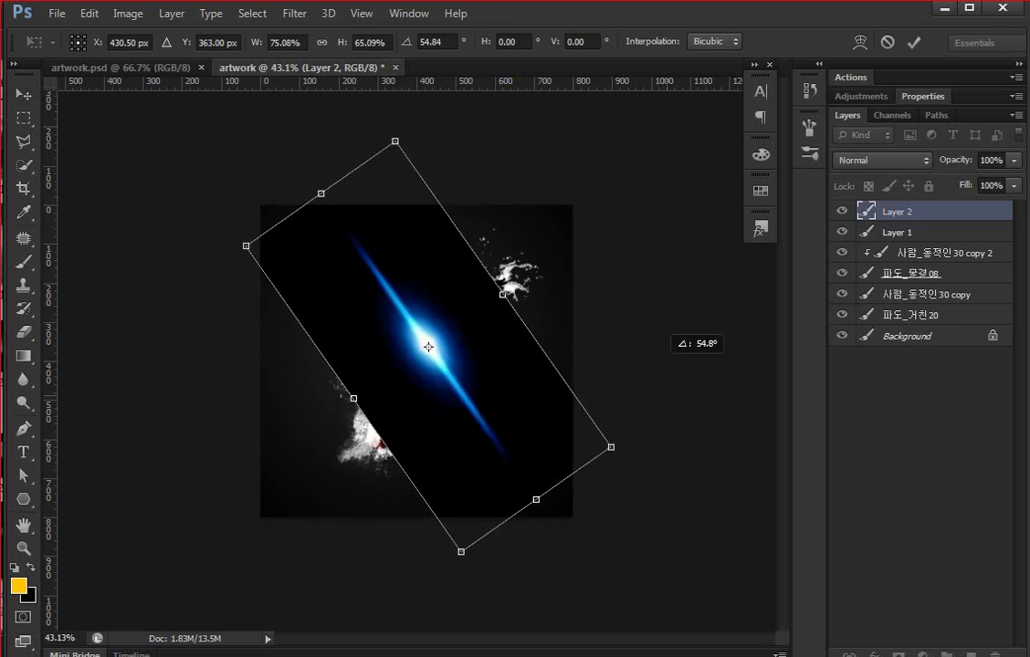
key("Return")
Set the flare layer to Screen blending and zoom the artwork to 50%.
left_click(882, 160)
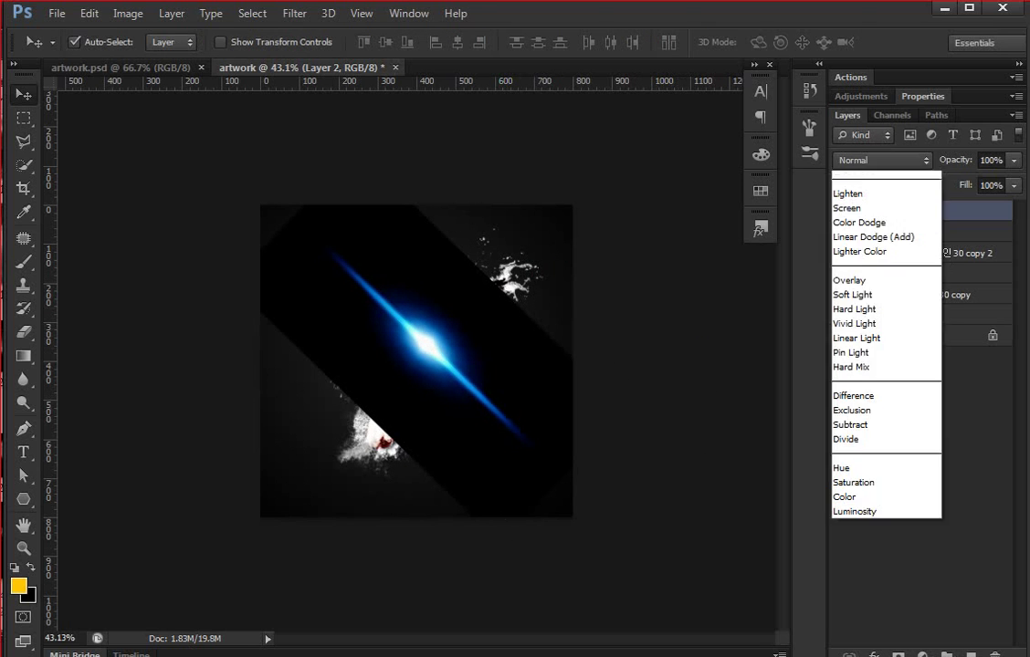
key("Up")
key("Up")
key("Up")
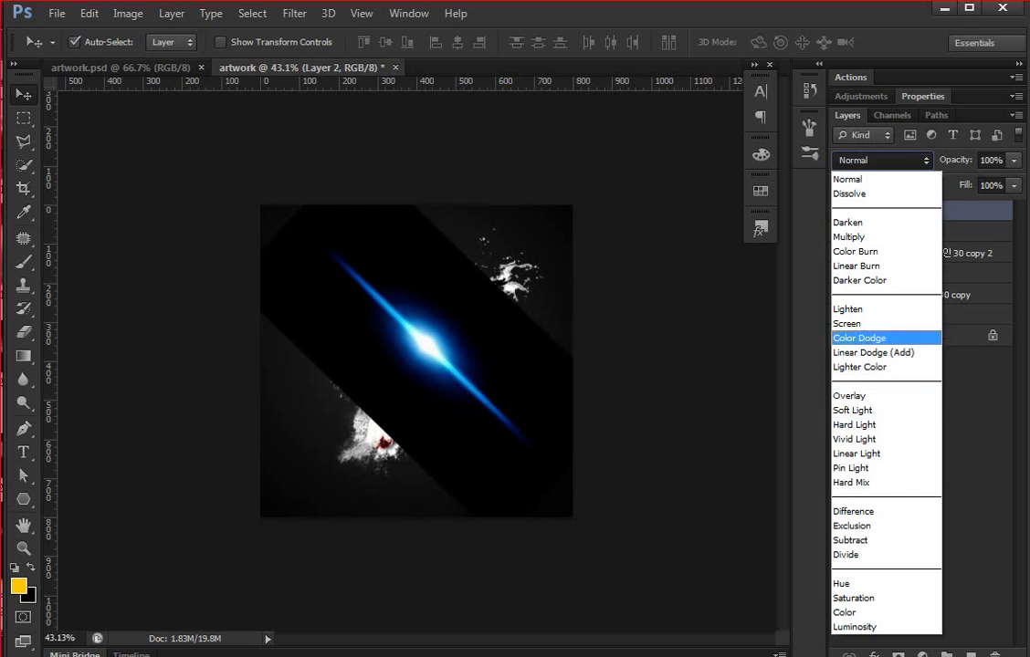
key("Up")
key("Return")
key("alt+v")
key("ctrl+plus")
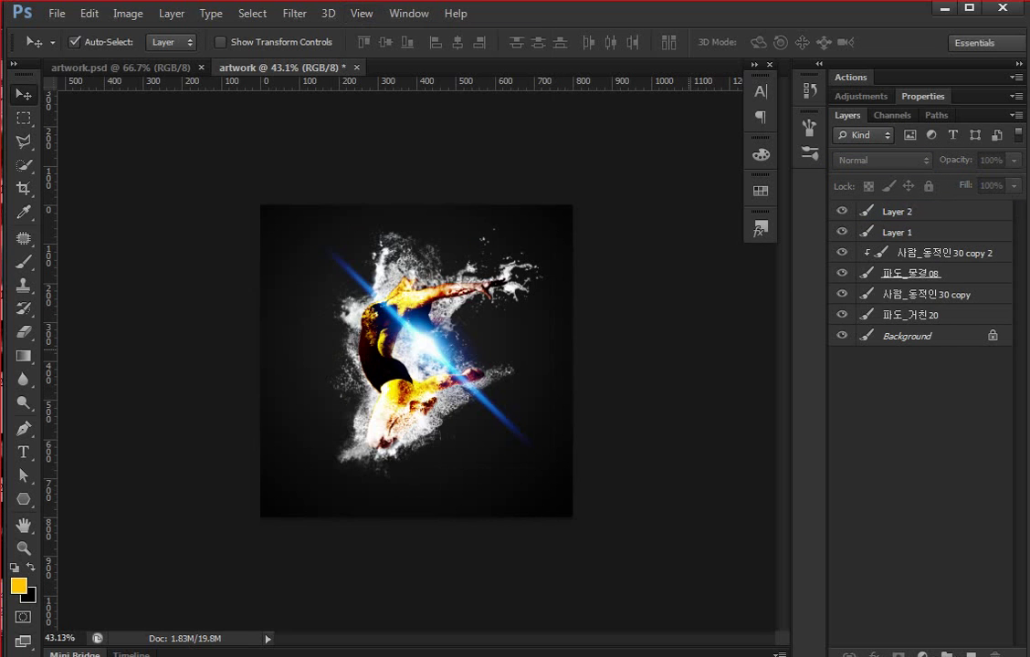
Reposition the blue streak and add a smaller duplicate offset beside it.
left_click_drag(389, 252, 361, 263)
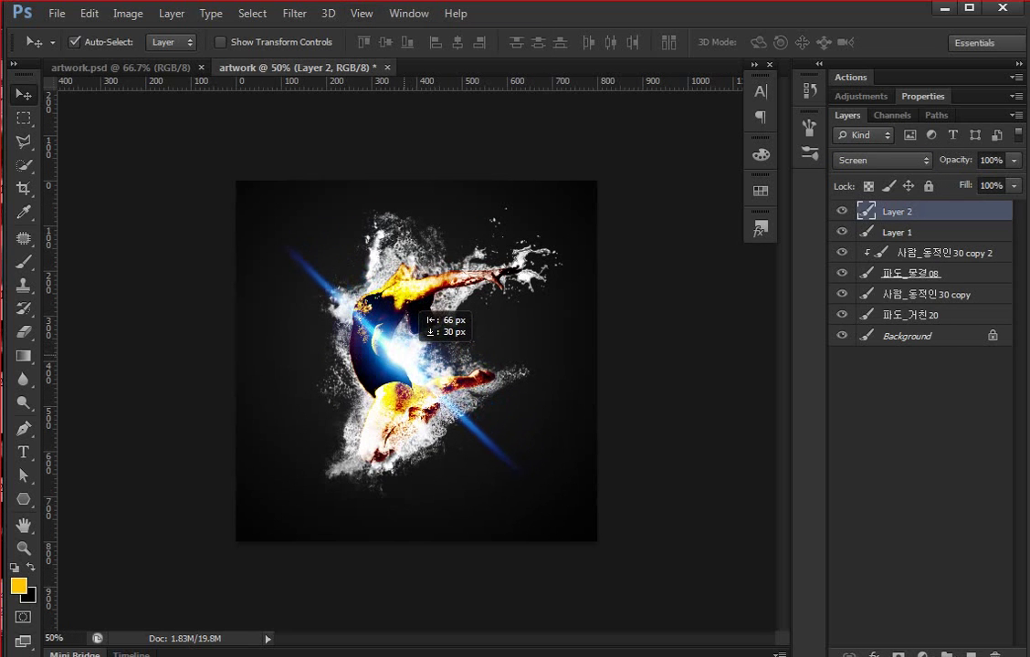
left_click_drag(420, 311, 447, 283)
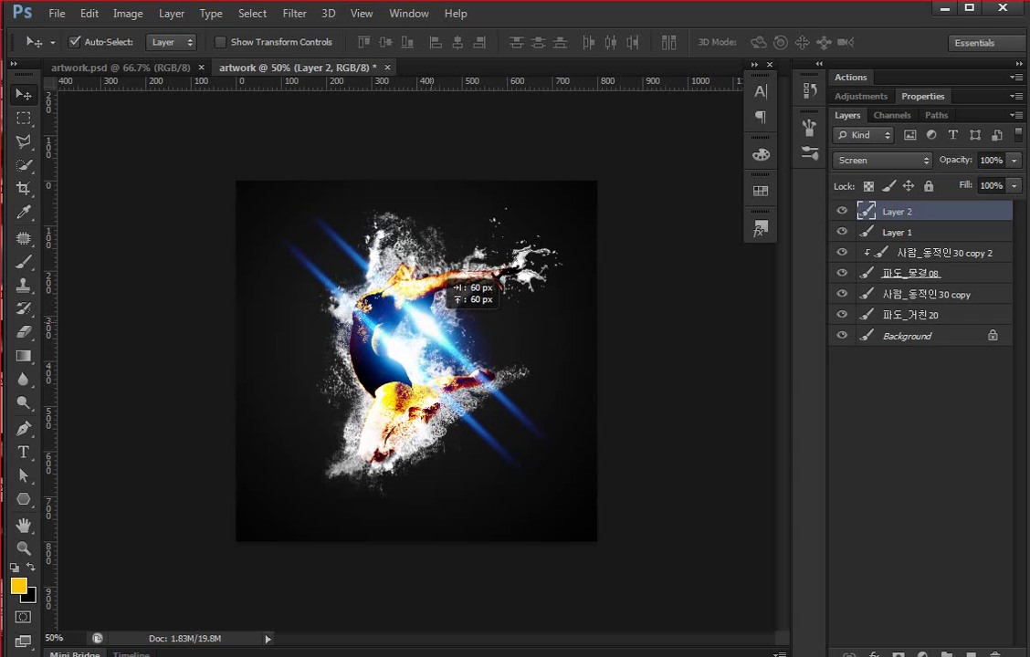
key("ctrl+t")
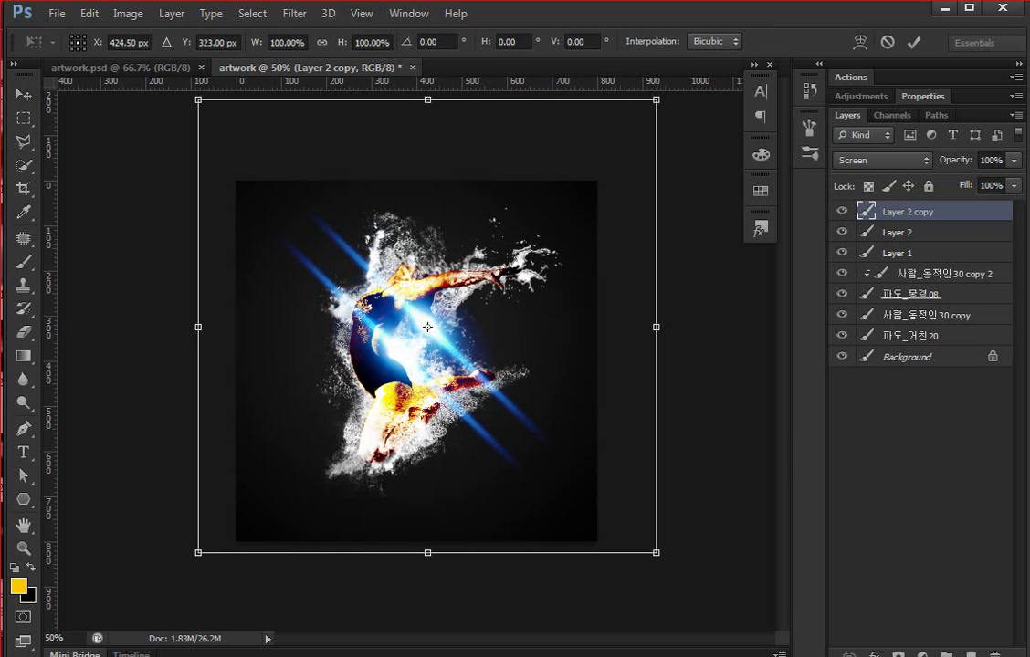
left_click_drag(656, 99, 614, 137)
left_click_drag(549, 188, 496, 223)
key("Return")
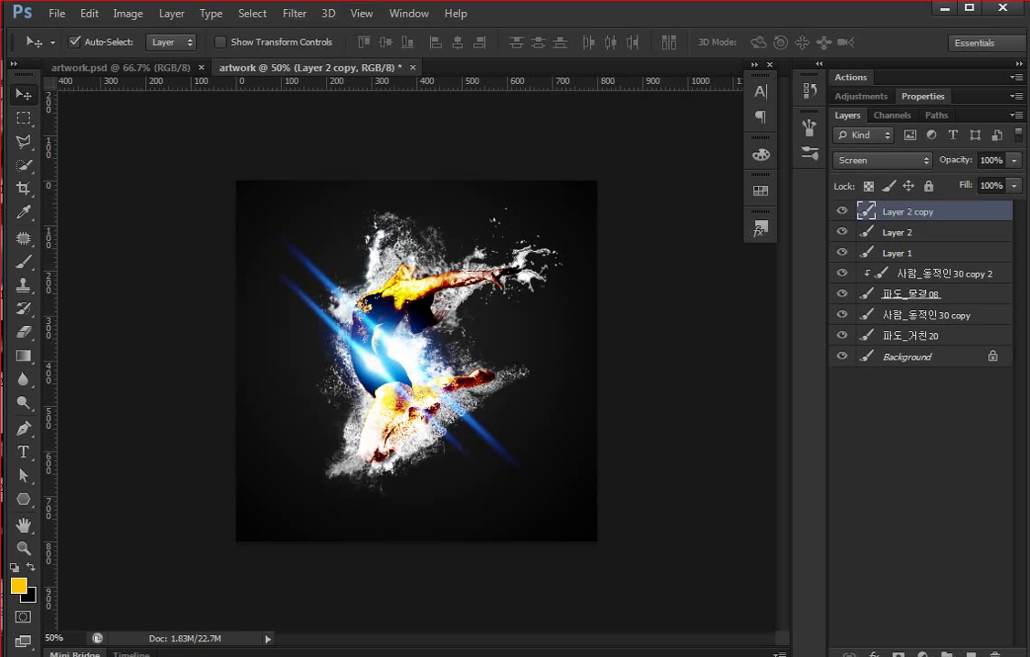
Shift the copy's hue by -44 to green and move both flares above Background.
key("ctrl+u")
type("-44")
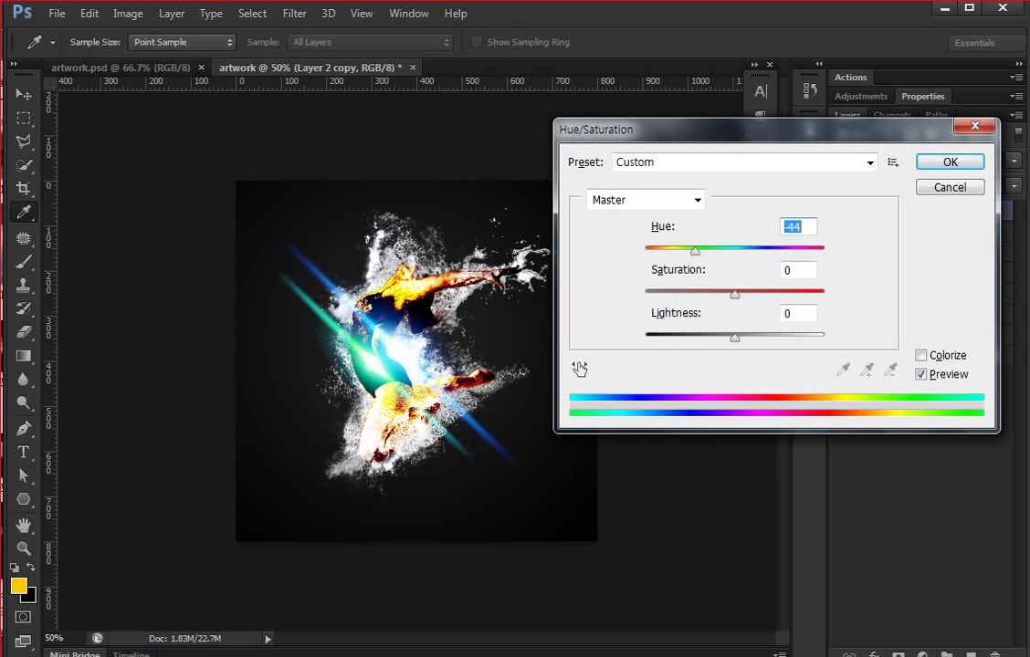
key("Return")
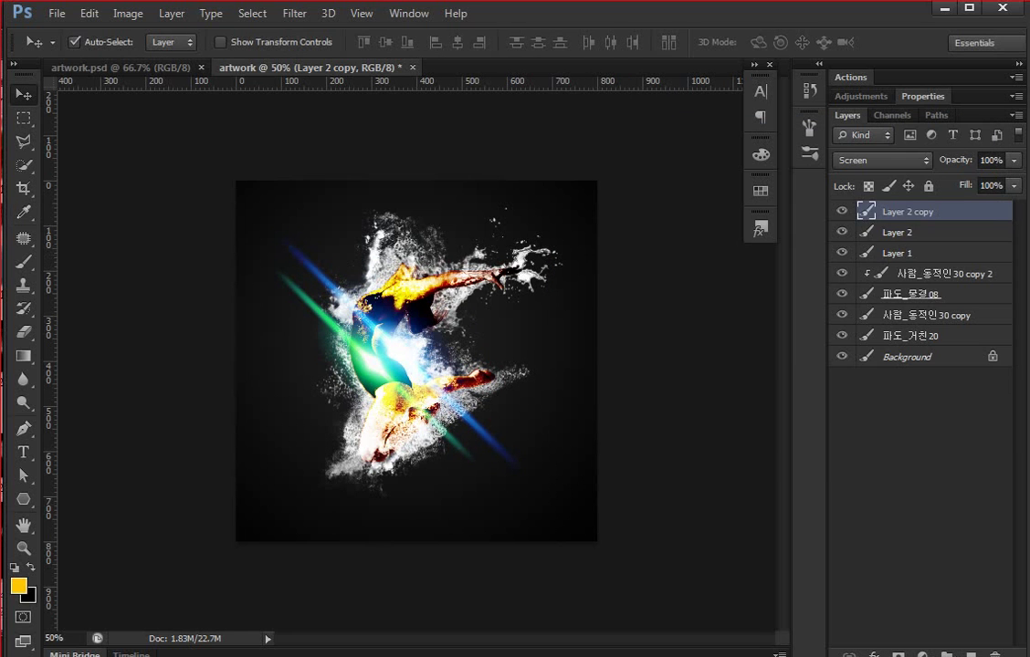
left_click(898, 232, "shift")
key("ctrl+shift+bracketleft")
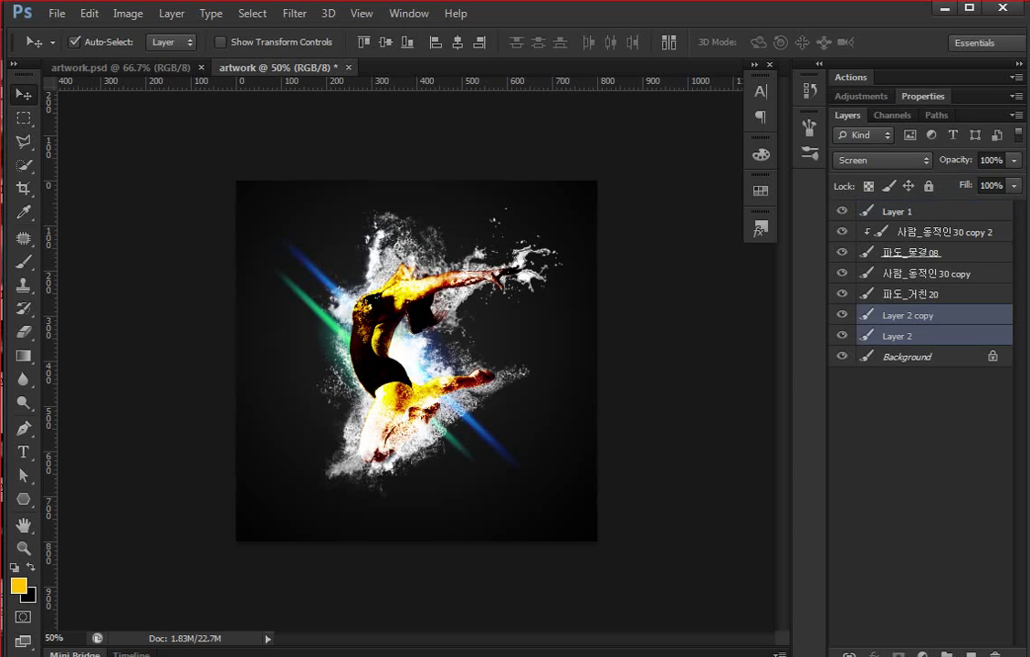
Merge the two flare layers, set Screen blending, rename it 'lens' and move it up-right.
key("ctrl+e")
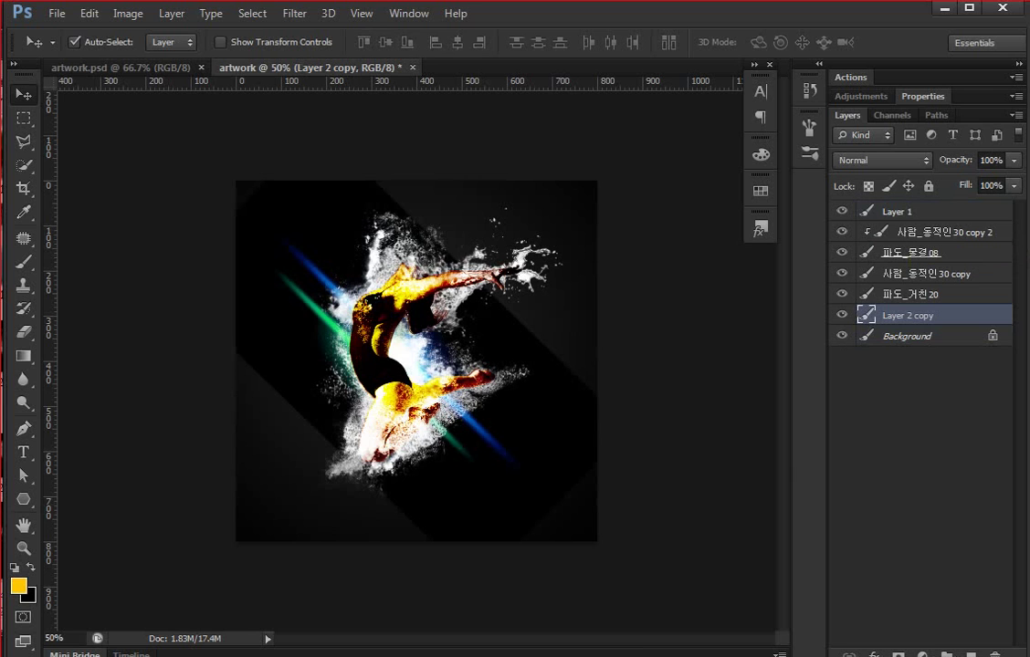
left_click(881, 160)
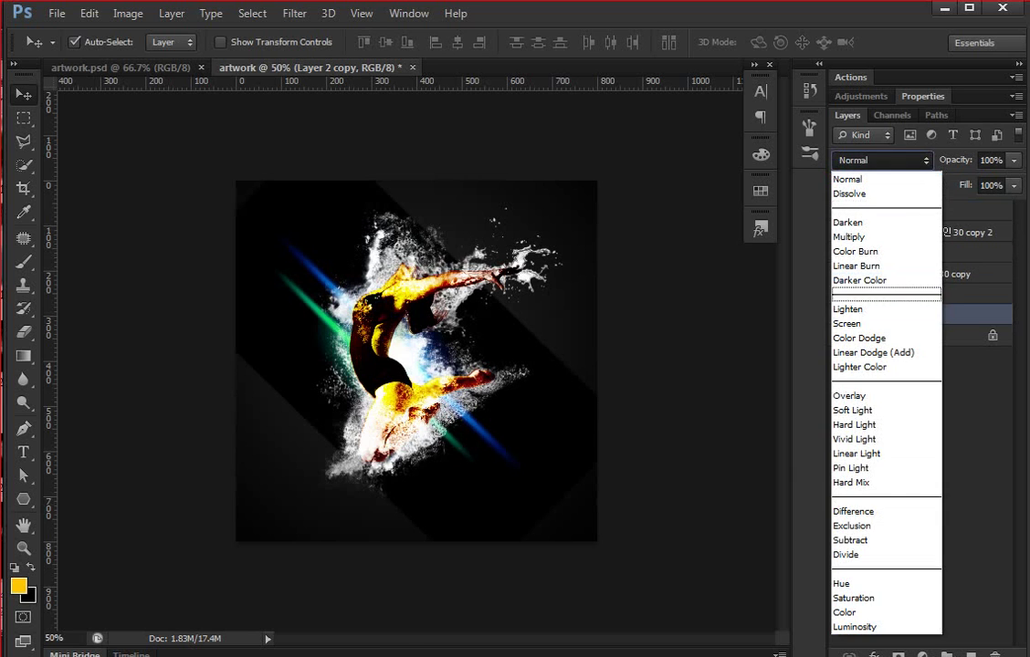
left_click(868, 324)
double_click(913, 315)
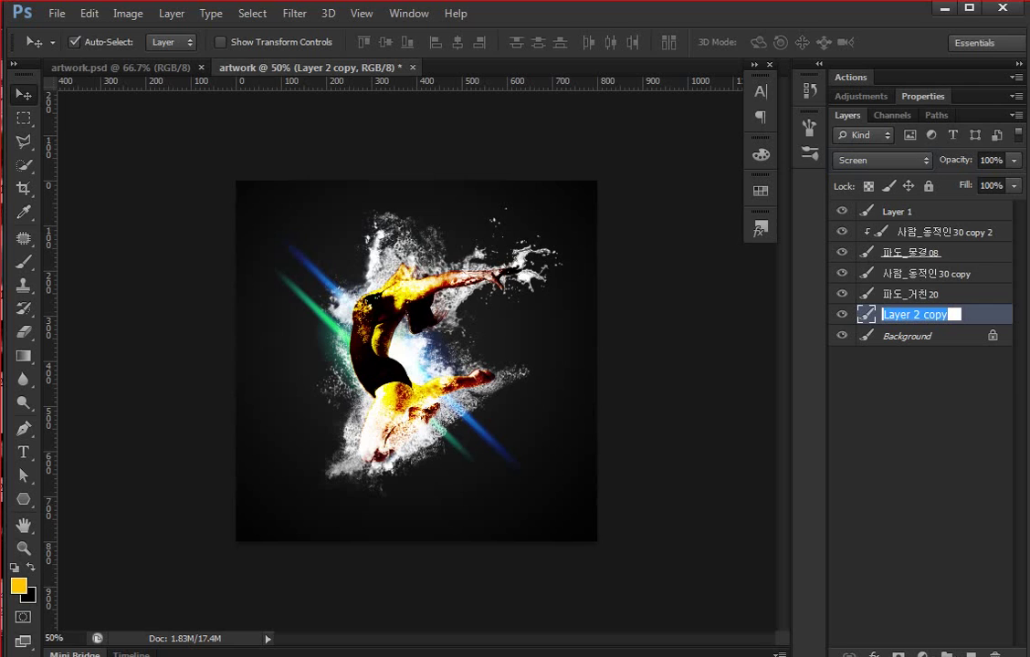
type("lens")
key("Return")
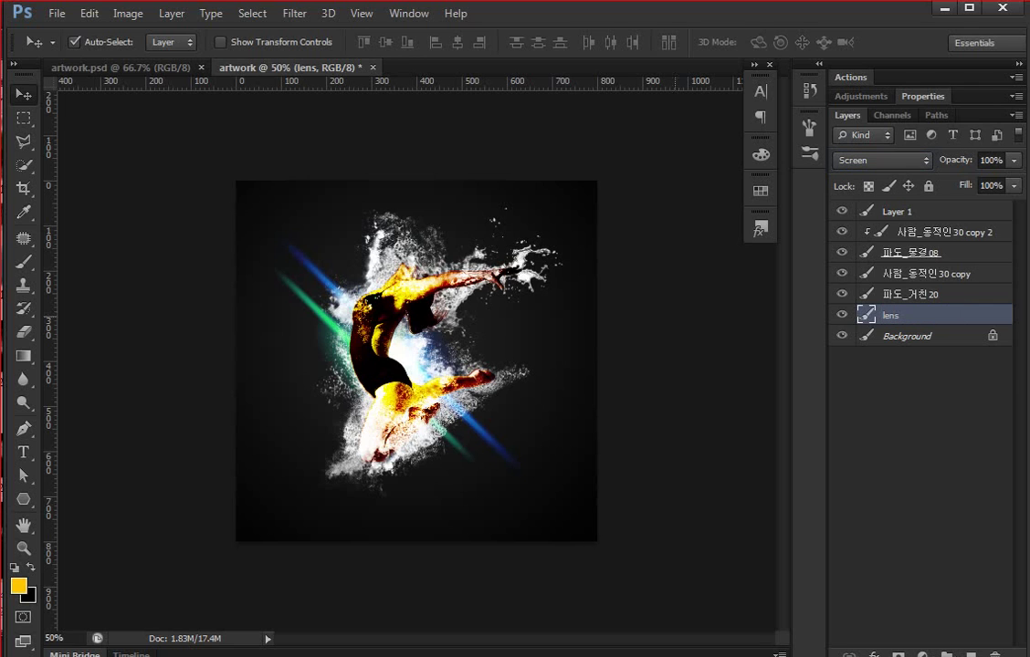
left_click_drag(433, 349, 447, 326)
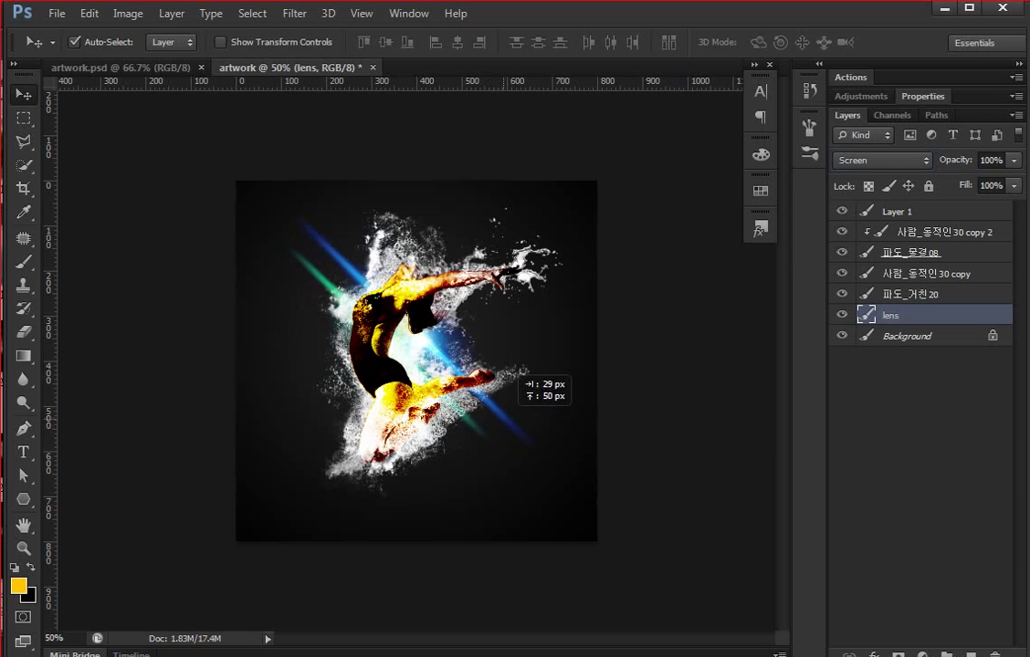
left_click(913, 411)
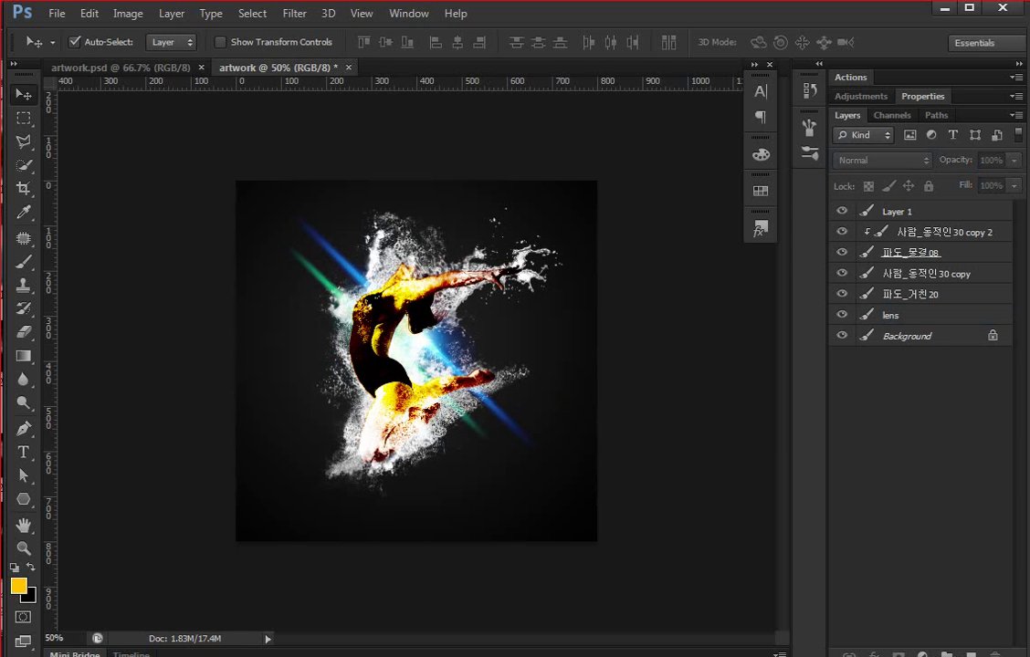
Scale Layer 1 through lens together to about 93.5%, then zoom to 66.7%.
left_click(891, 315)
left_click(895, 211, "shift")
key("ctrl+t")
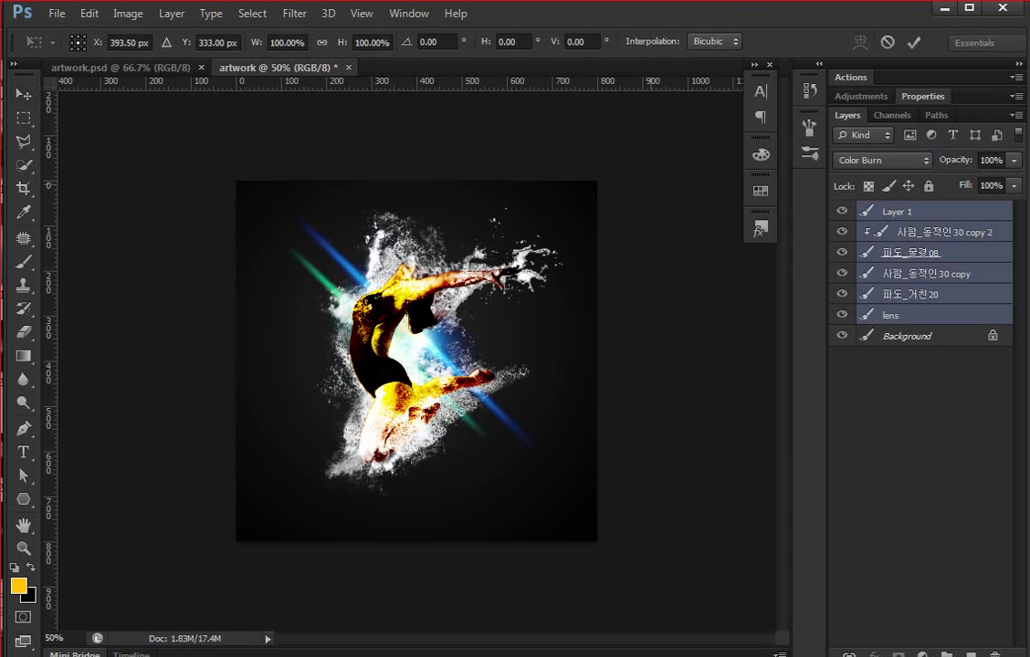
left_click_drag(643, 104, 627, 120)
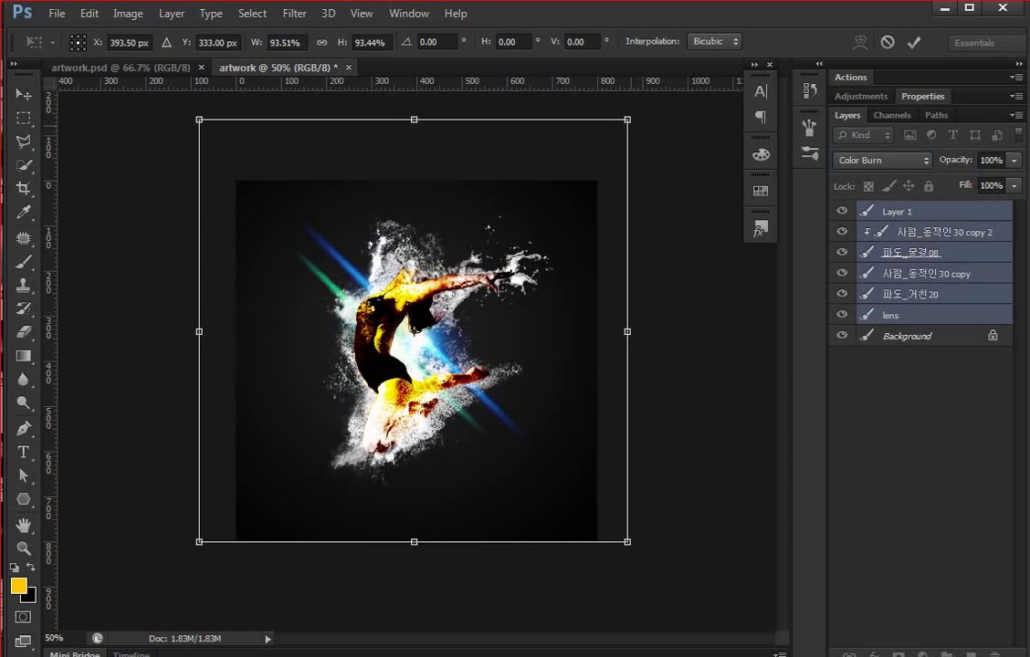
key("Return")
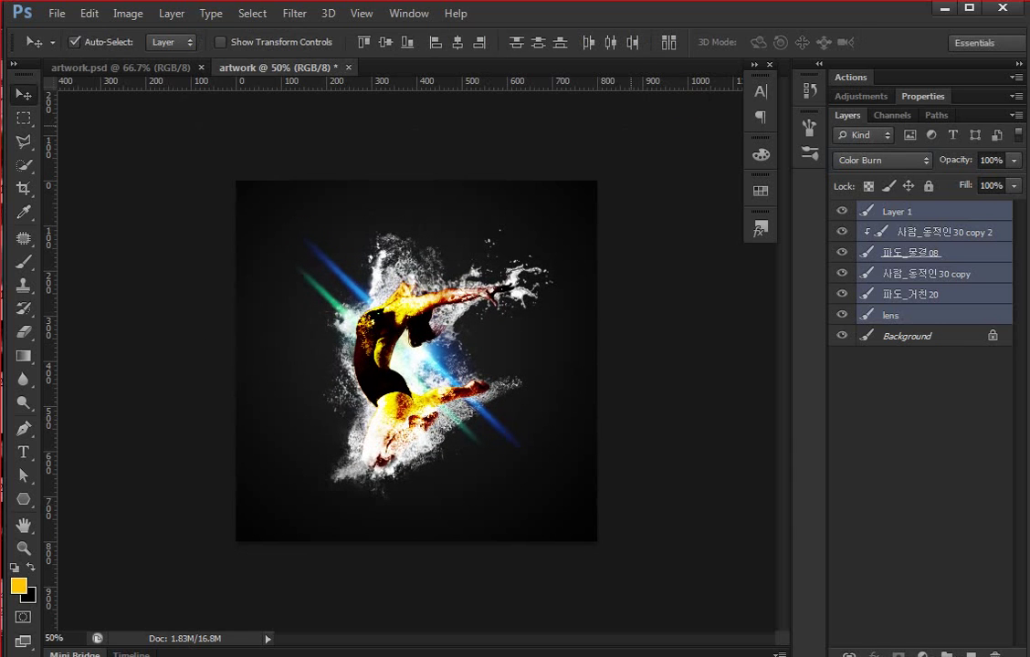
left_click(921, 411)
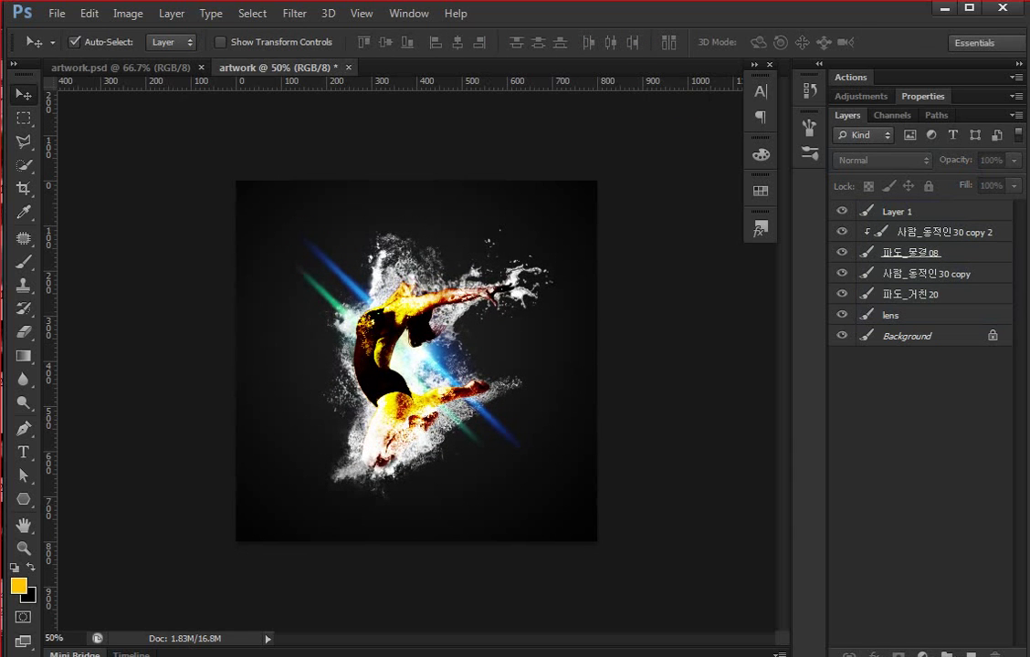
key("ctrl+plus")
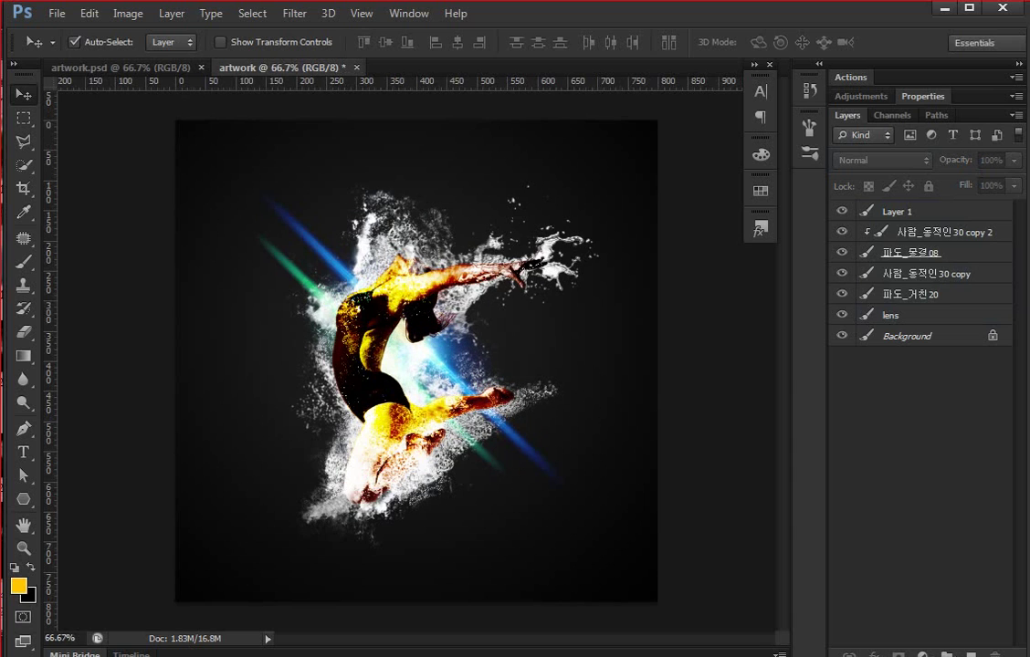